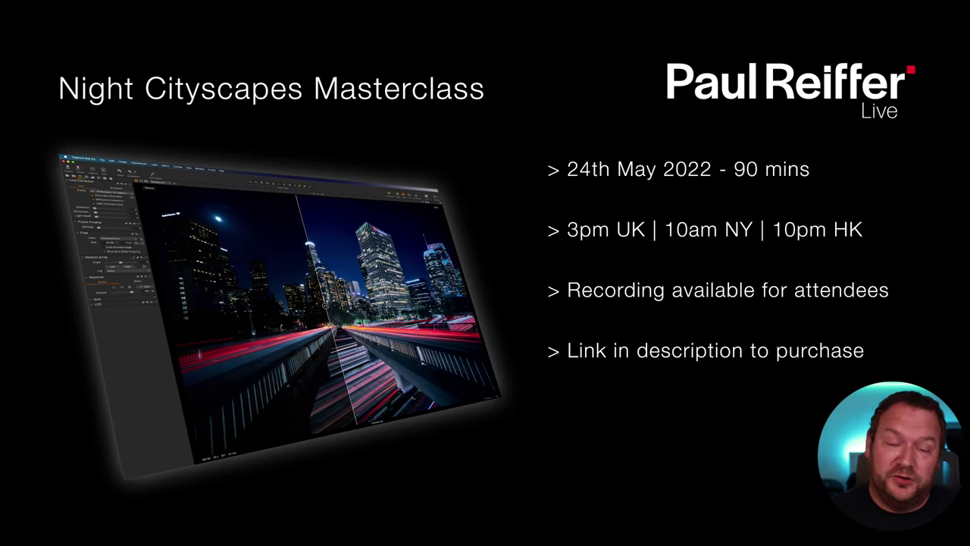
- Advance the slideshow past the Night Cityscapes Masterclass promo to the Capture One for iPad demo
key("Right")
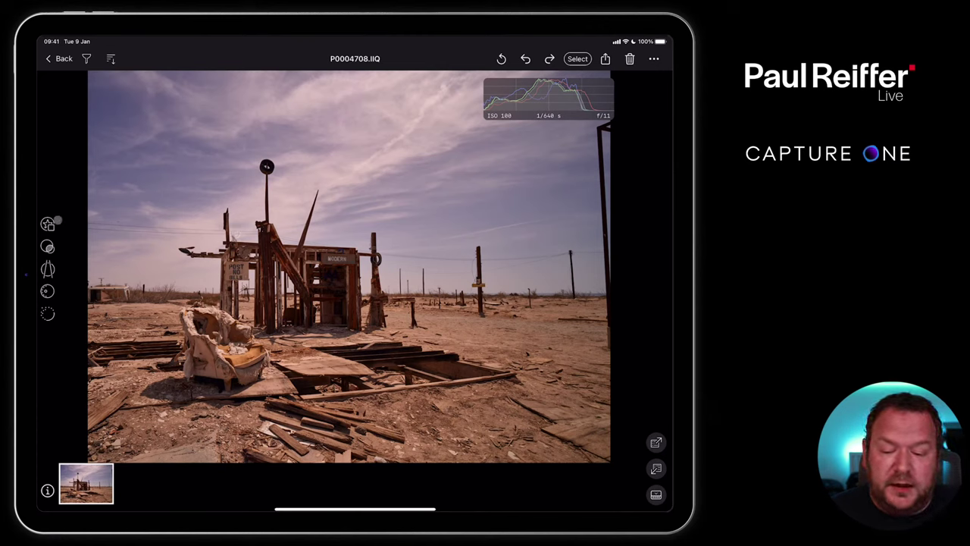
- Rate the desert shack photo P0004708.IIQ four stars and tag it yellow
left_click(50, 223)
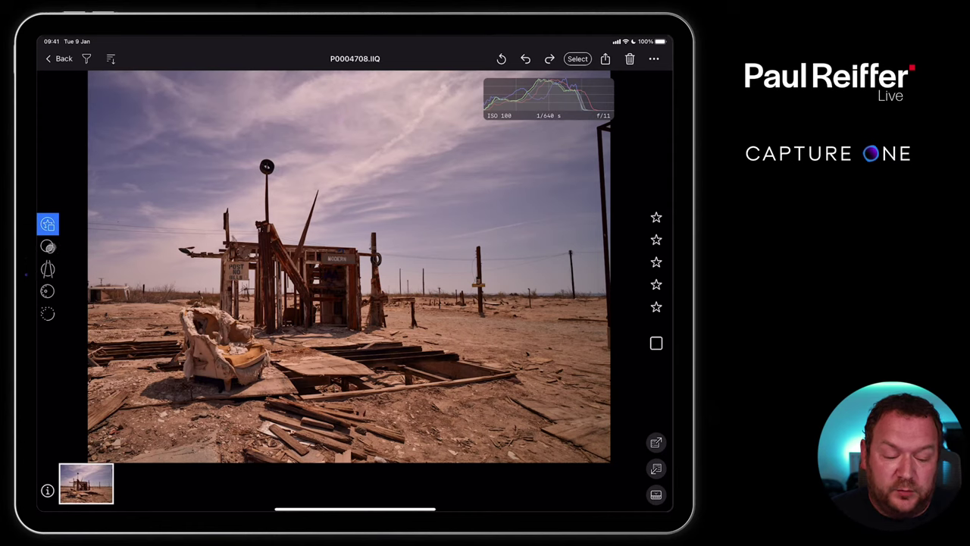
left_click(656, 241)
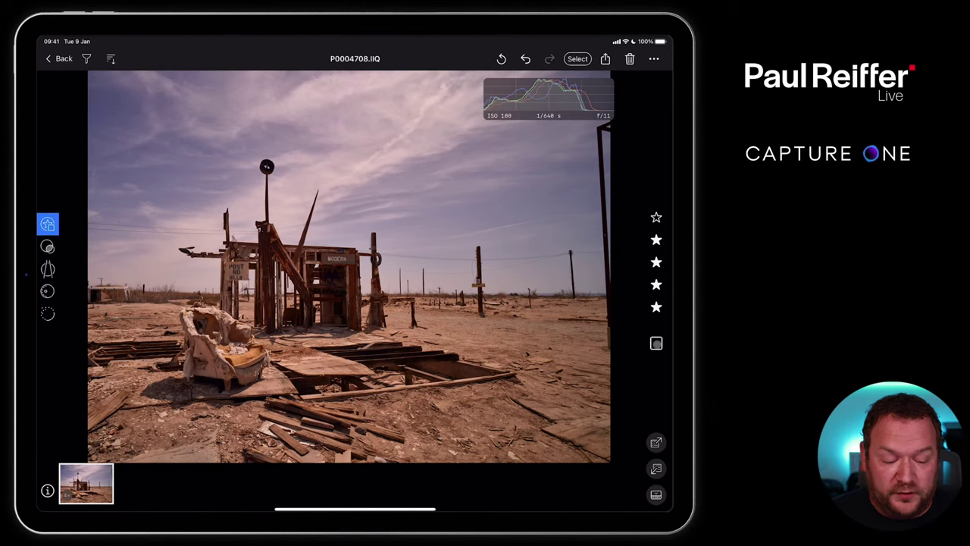
left_click(656, 343)
left_click(620, 319)
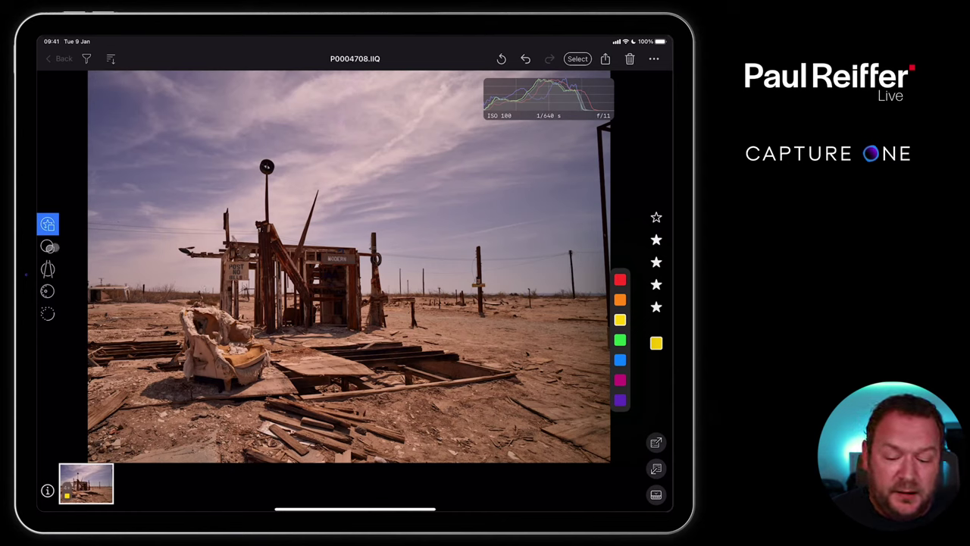
- Apply the Blockbuster 3 custom style to the desert photo
left_click(47, 246)
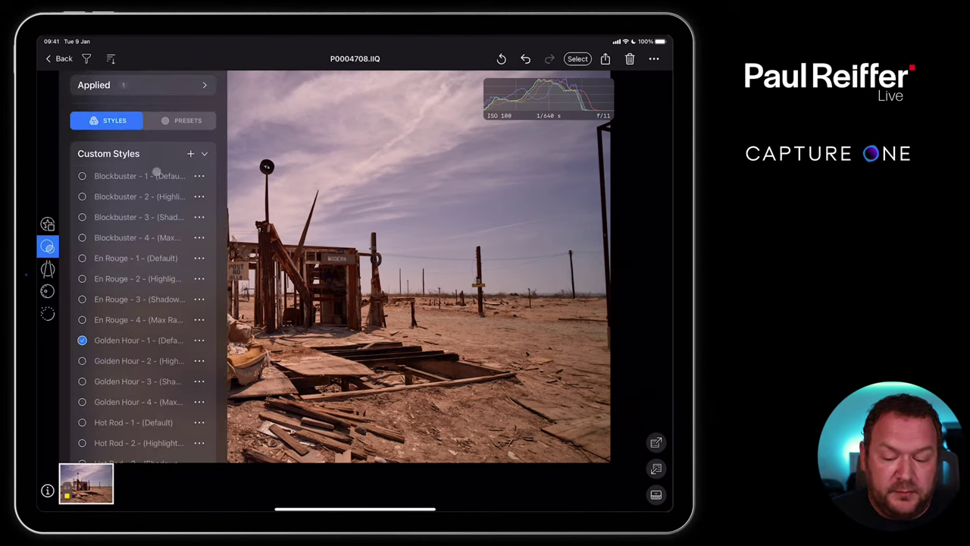
scroll(156, 216, "down", 10)
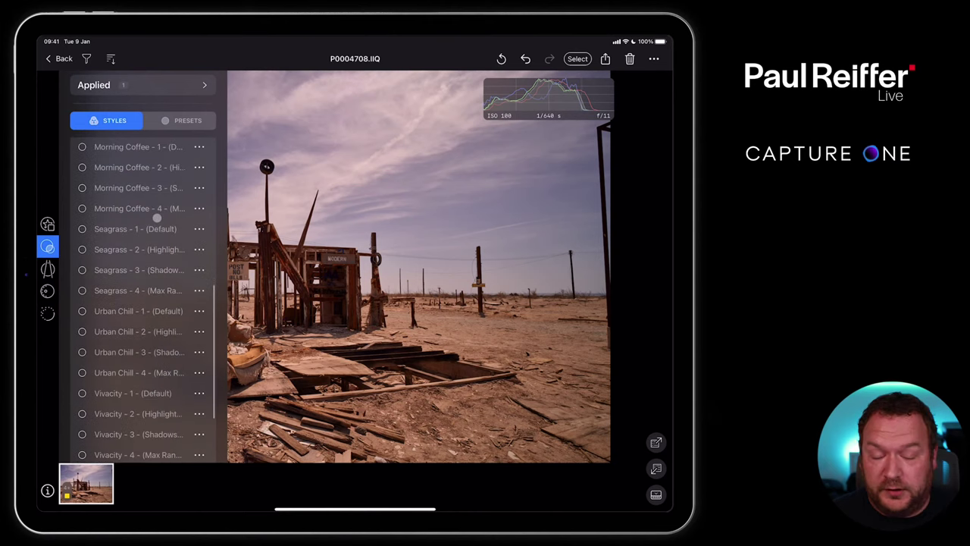
scroll(156, 218, "up", 10)
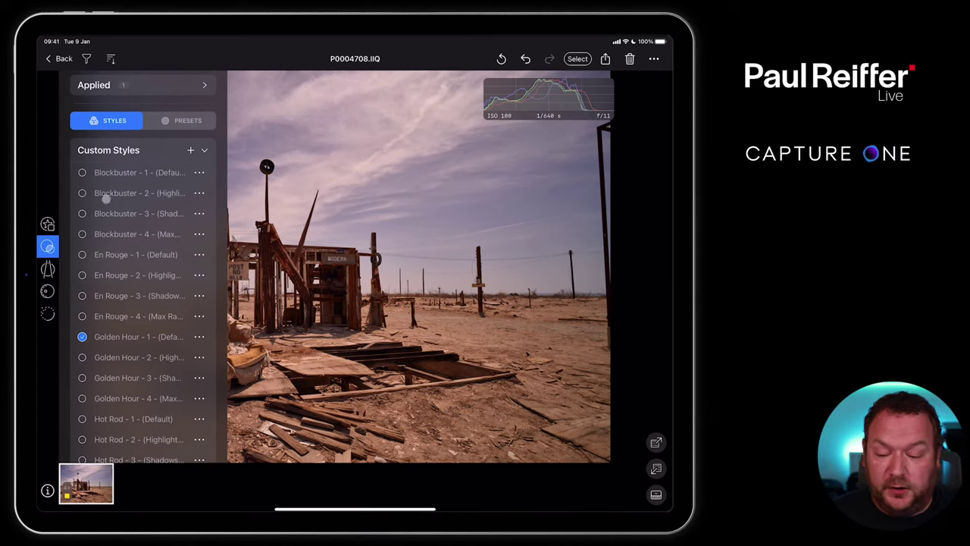
left_click(82, 213)
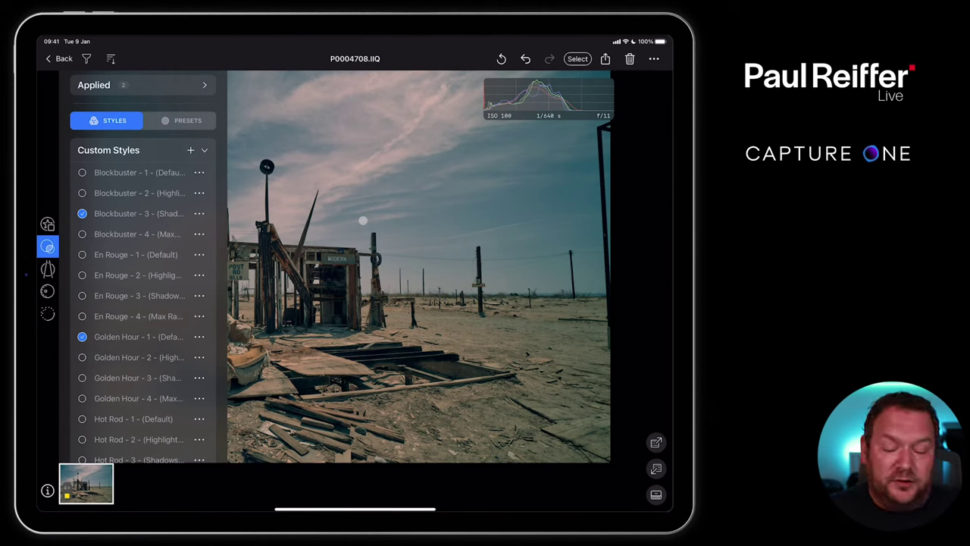
- Remove the Blockbuster 3 and Golden Hour 1 styles and close the styles list
left_click(185, 121)
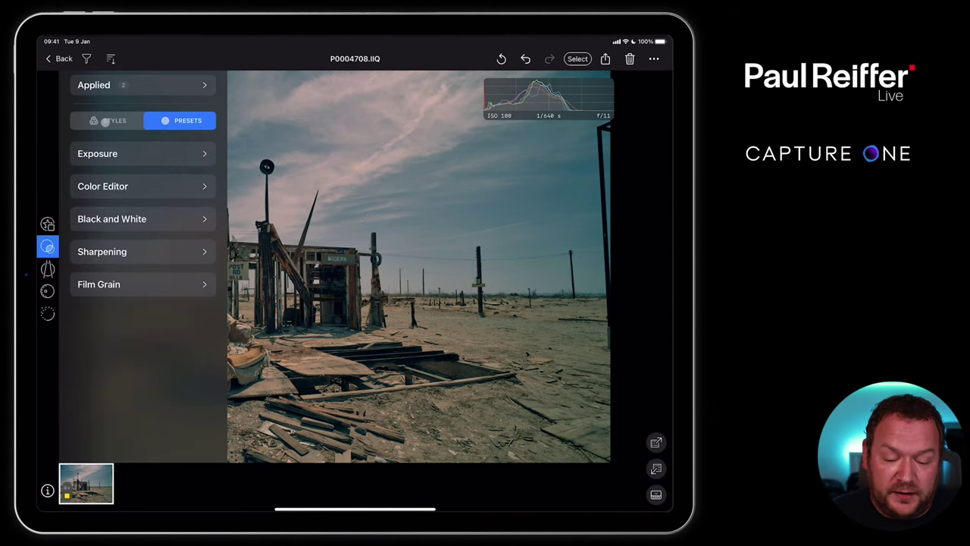
left_click(108, 120)
left_click(81, 213)
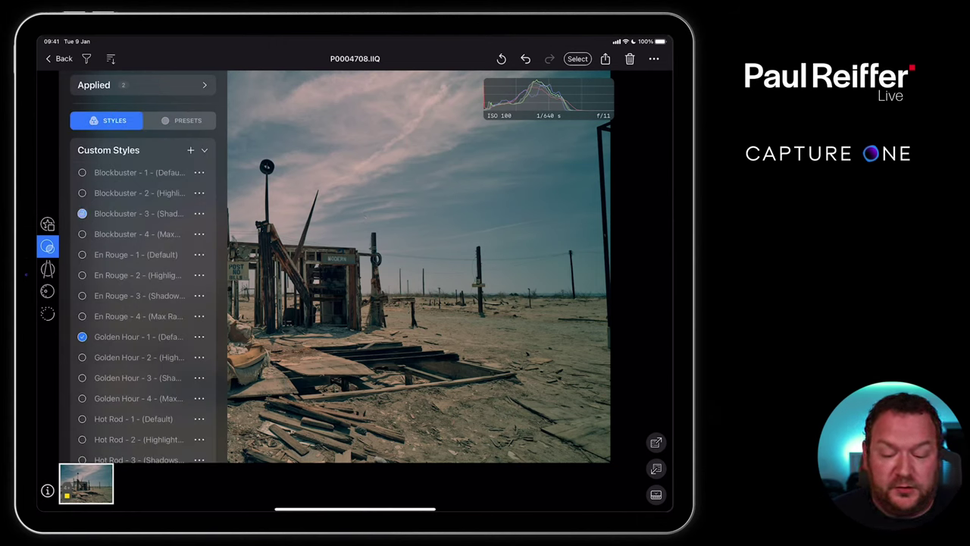
left_click(82, 337)
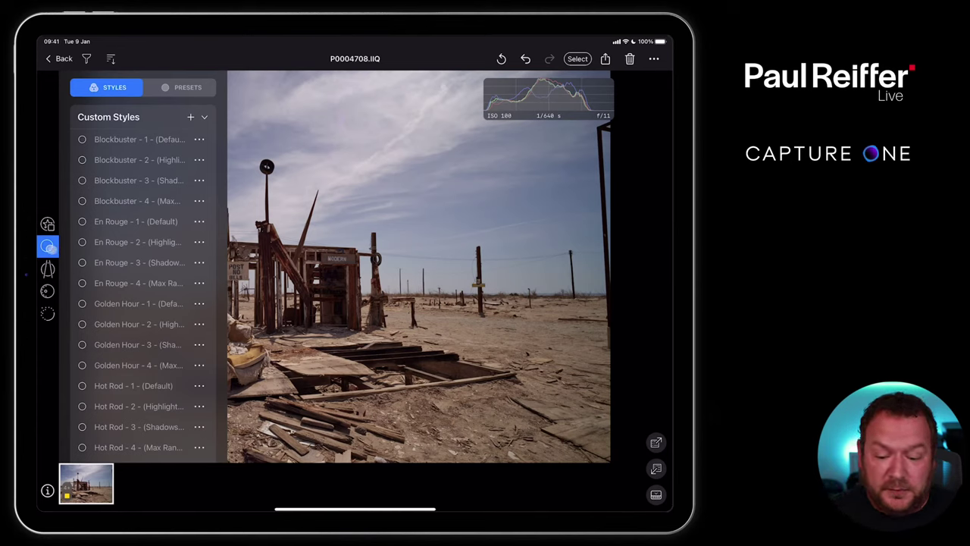
left_click(48, 247)
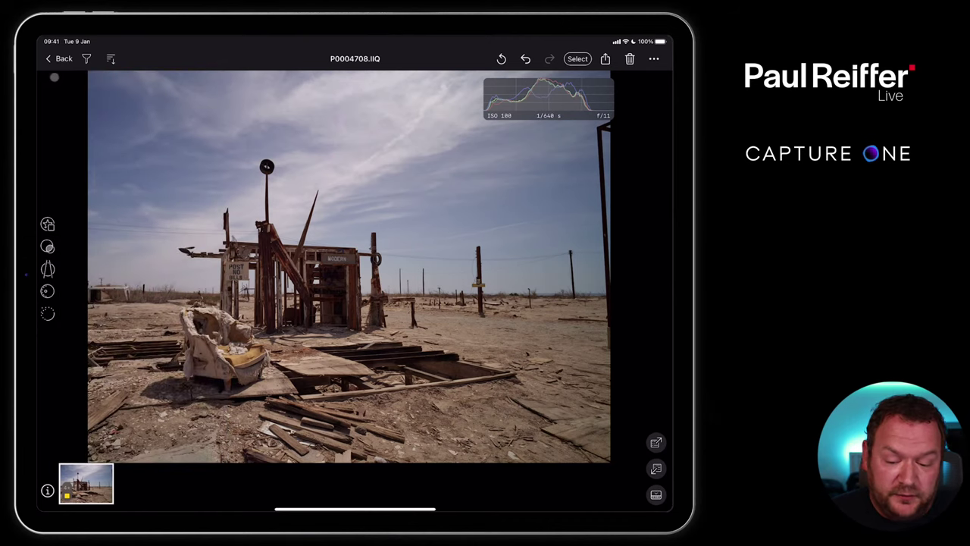
- Browse the Ali album, cancel a file import, then open the Iceland album's aurora photos
left_click(59, 58)
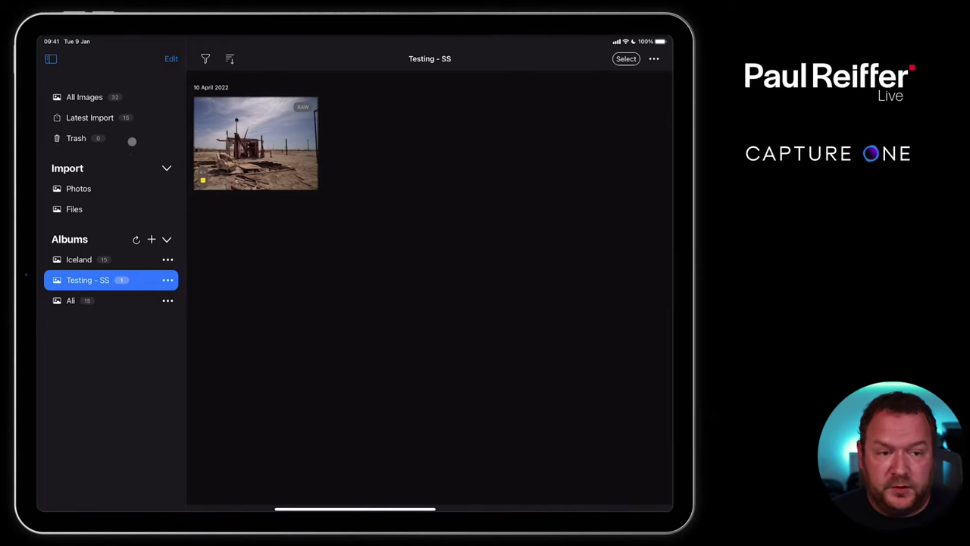
left_click(73, 300)
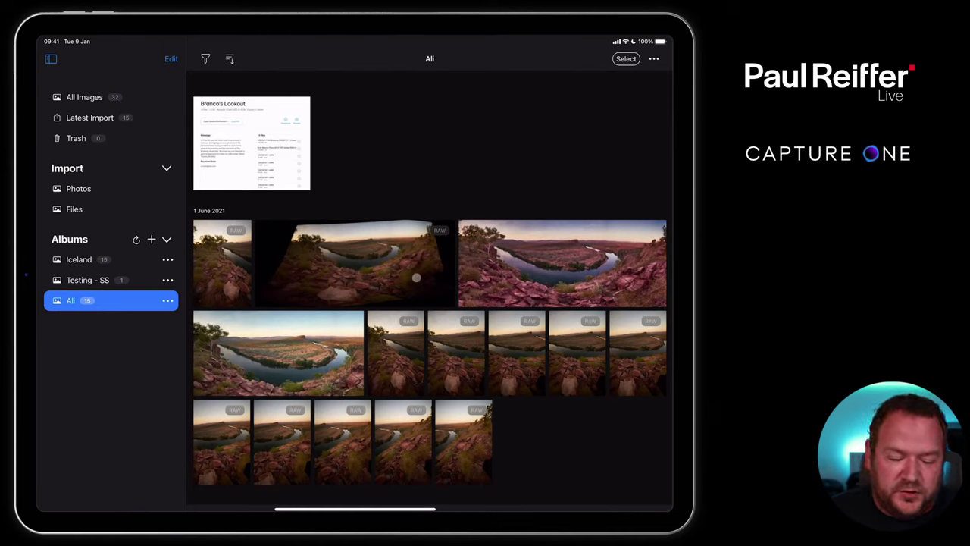
left_click(74, 208)
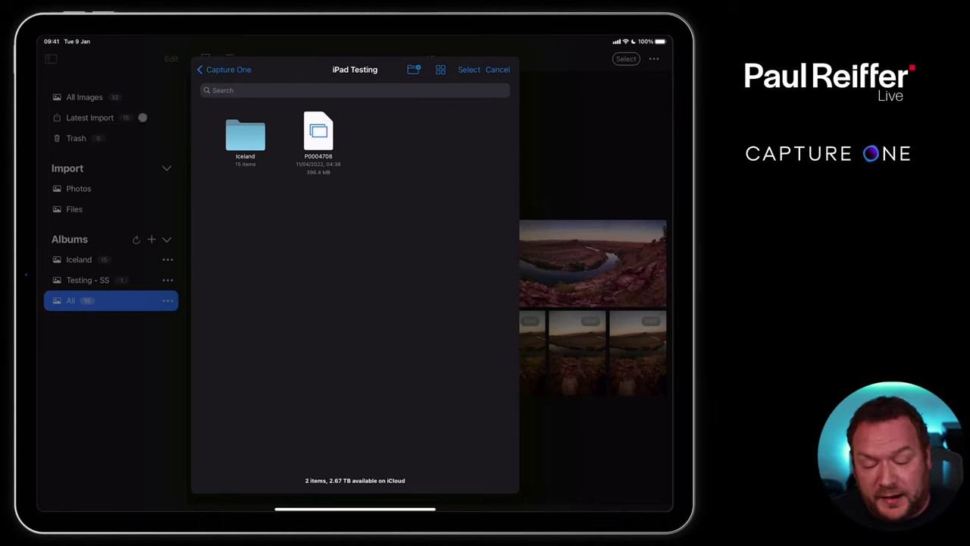
left_click(81, 258)
left_click(80, 259)
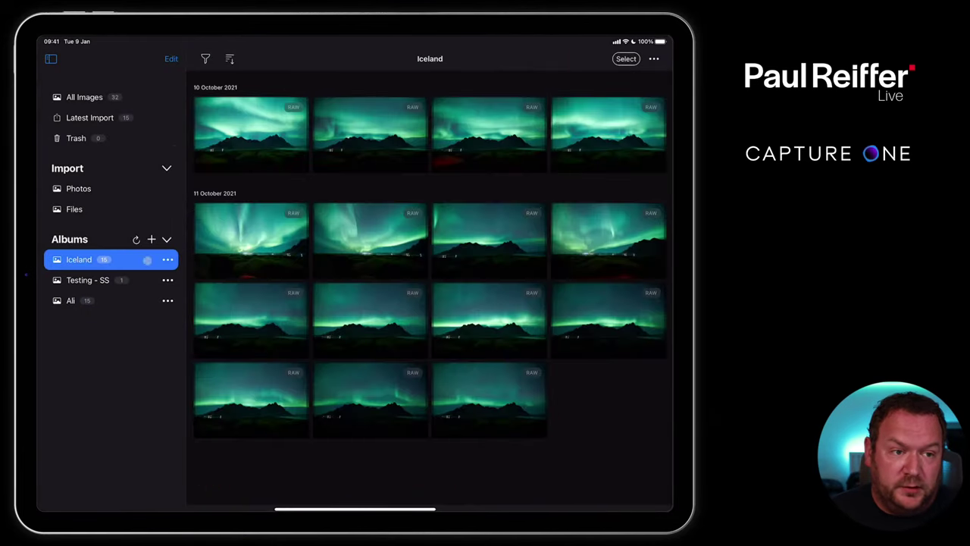
- Switch to the Testing - SS album with its single yellow-labelled desert photo
left_click(84, 279)
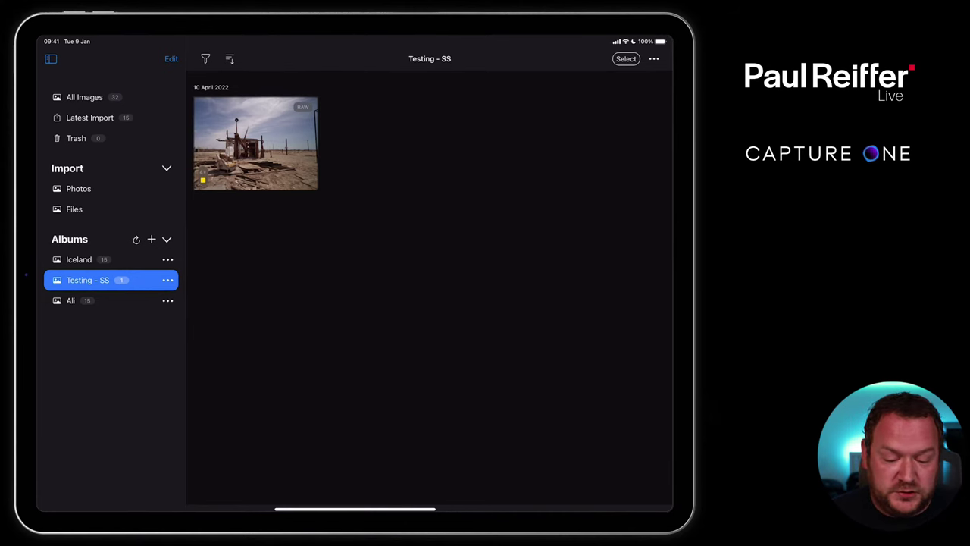
- Open the desert photo and expand the IQ Styles and Custom Styles groups
left_click(202, 171)
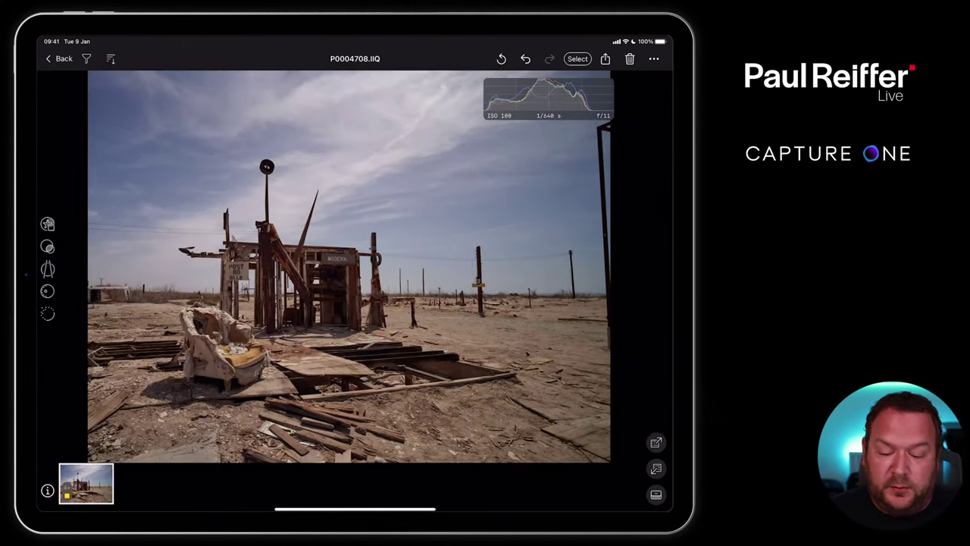
left_click(47, 224)
left_click(47, 224)
left_click(48, 244)
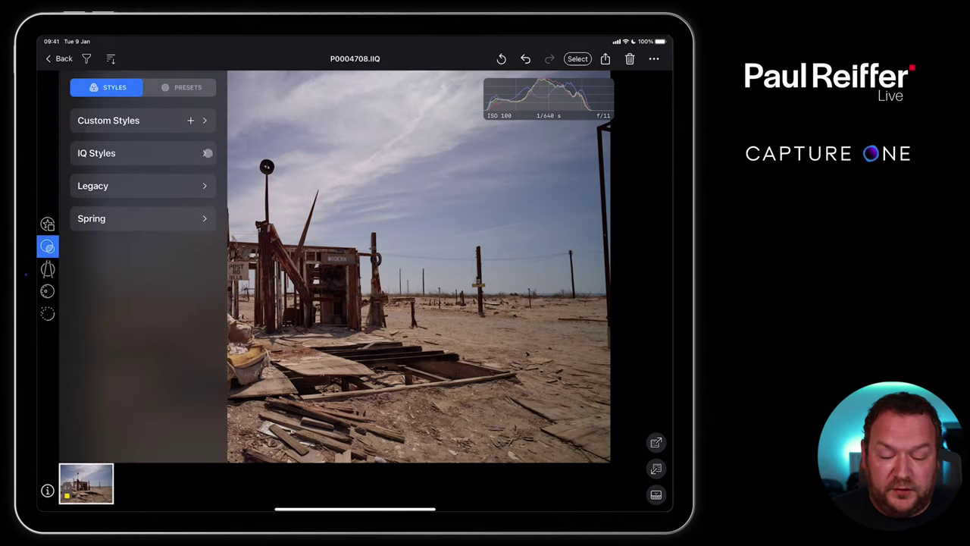
left_click(205, 153)
left_click(203, 121)
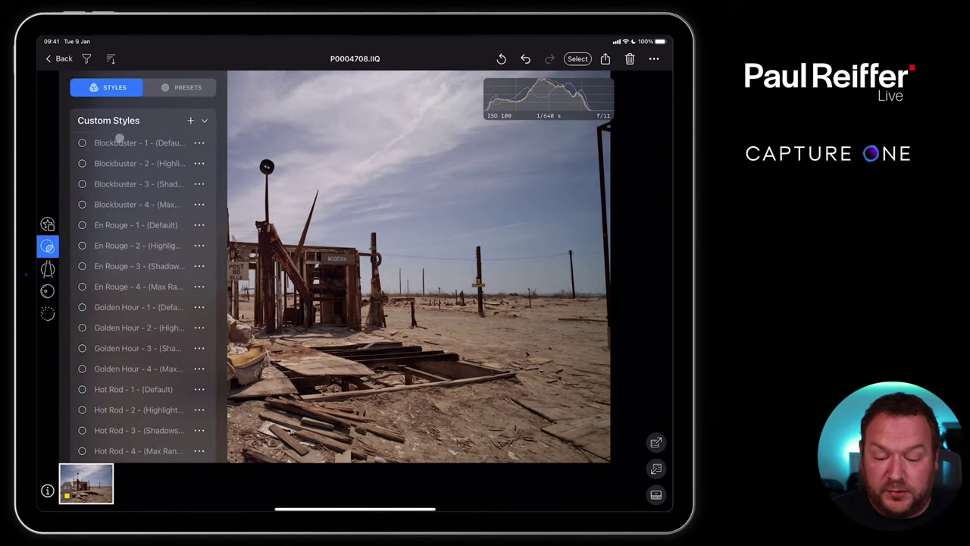
- View the crop aspect ratios Free, Original, Square, 1x2 and 1x3, then show exposure settings
left_click(48, 245)
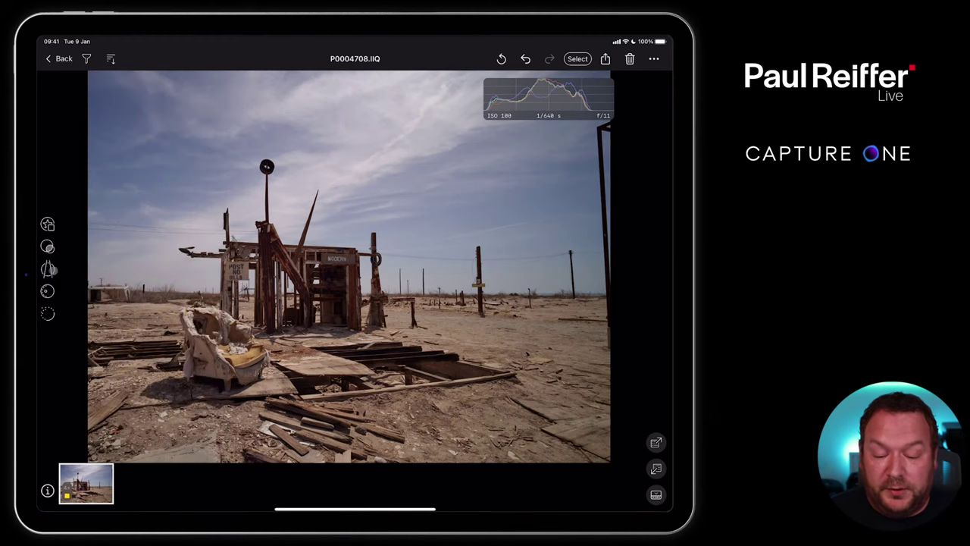
left_click(47, 268)
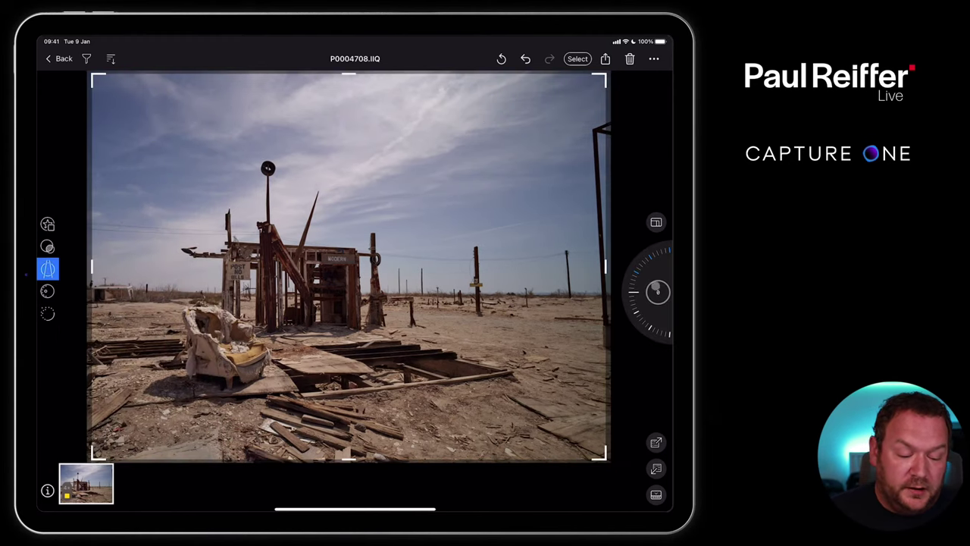
left_click(656, 221)
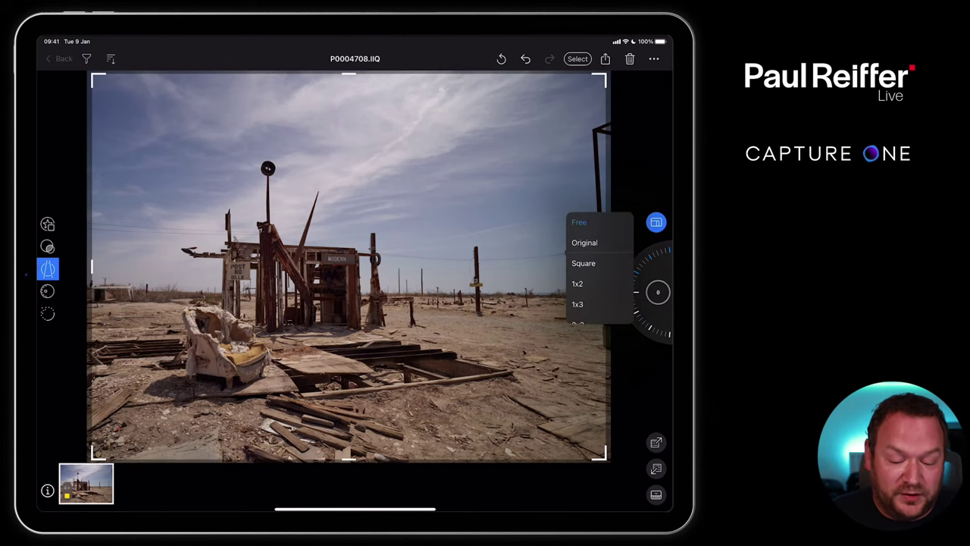
left_click(47, 291)
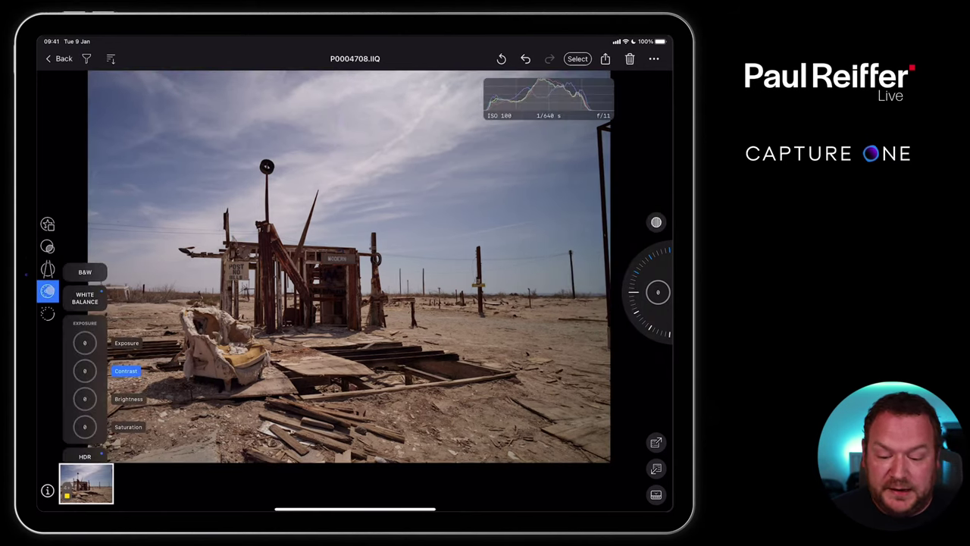
- Raise the desert photo's Clarity, then reset it to 0 in Natural mode
scroll(99, 312, "down", 2)
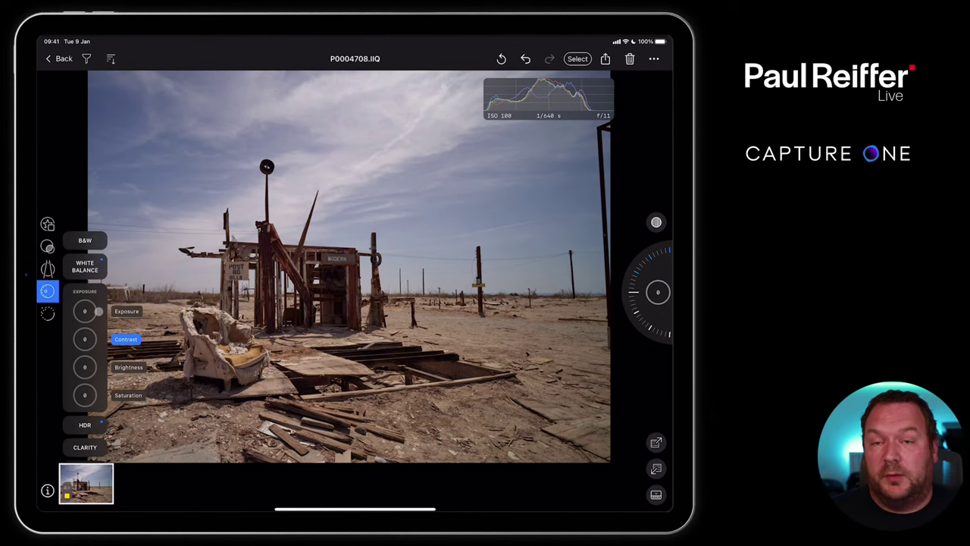
scroll(98, 311, "down", 6)
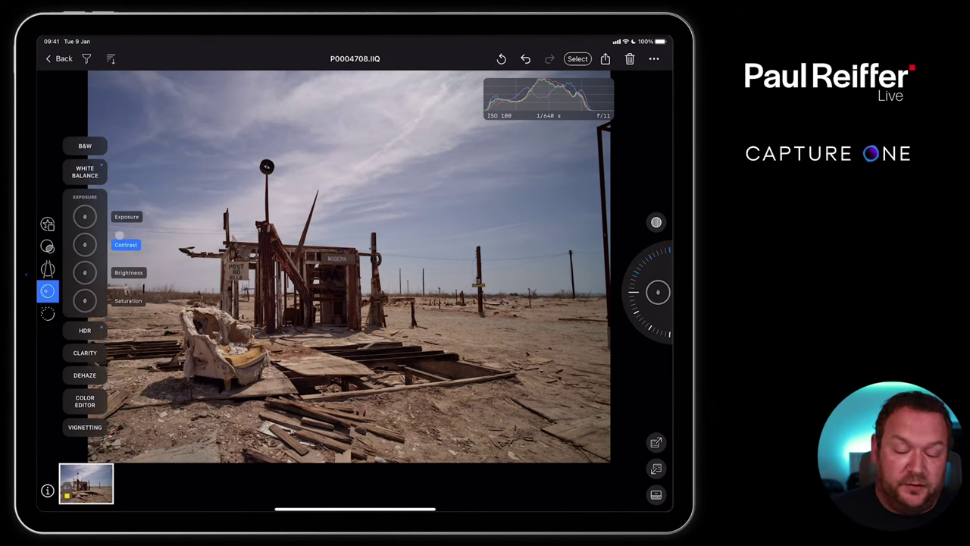
scroll(119, 261, "down", 1)
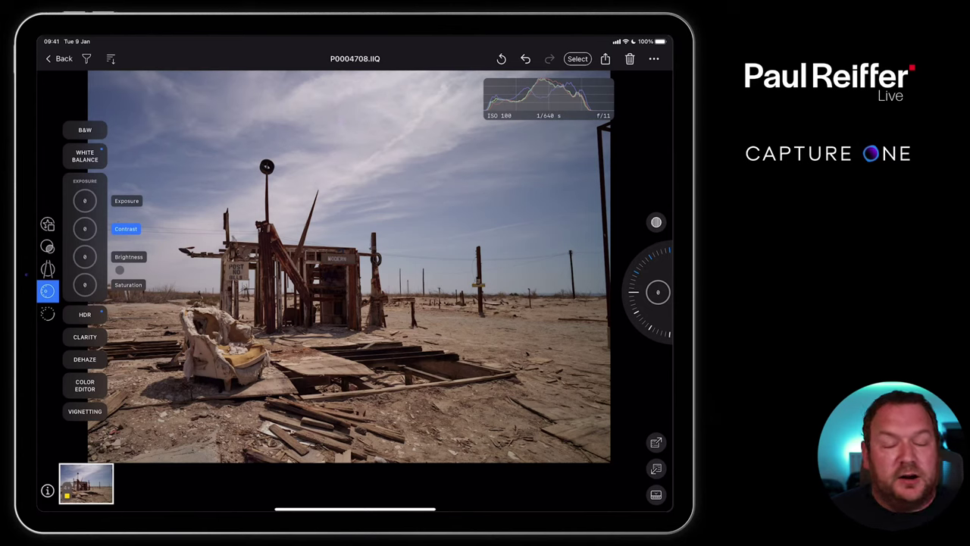
left_click(89, 336)
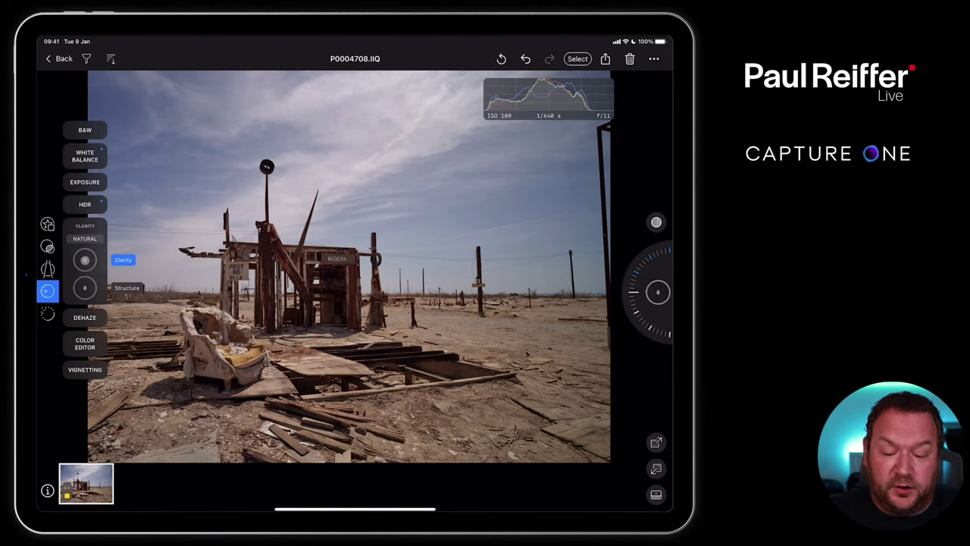
left_click_drag(85, 260, 142, 275)
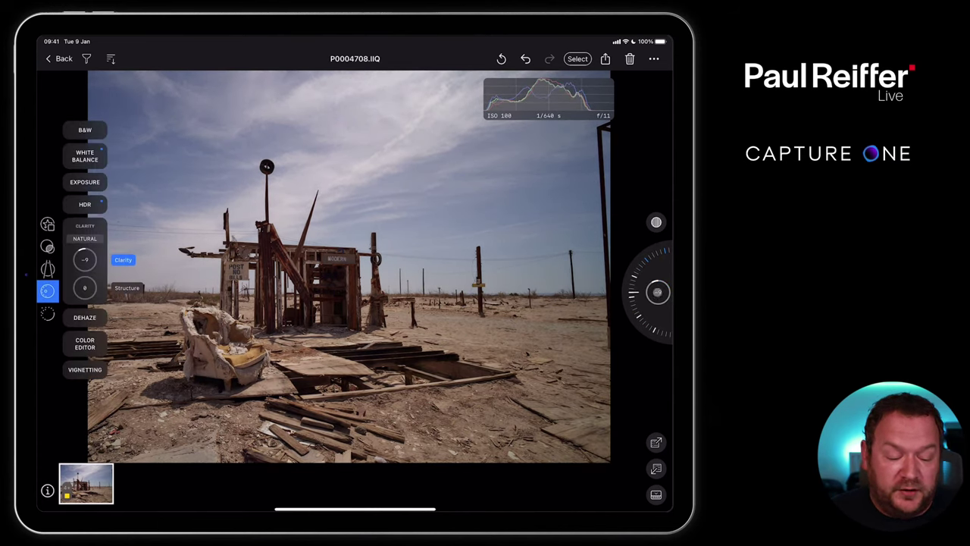
double_click(657, 290)
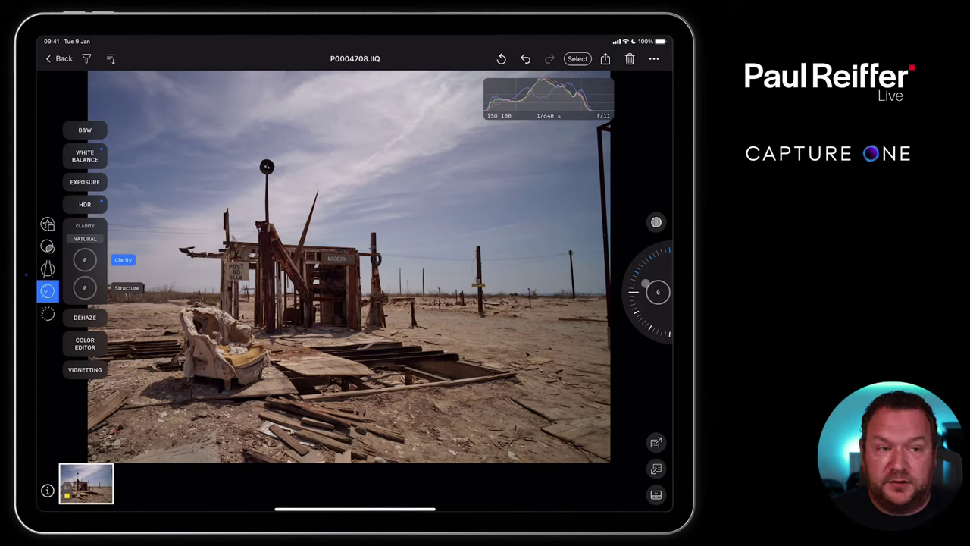
- Dehaze the desert scene to 35, then show the Sharpening, Noise Reduction and Moiré settings
left_click(80, 317)
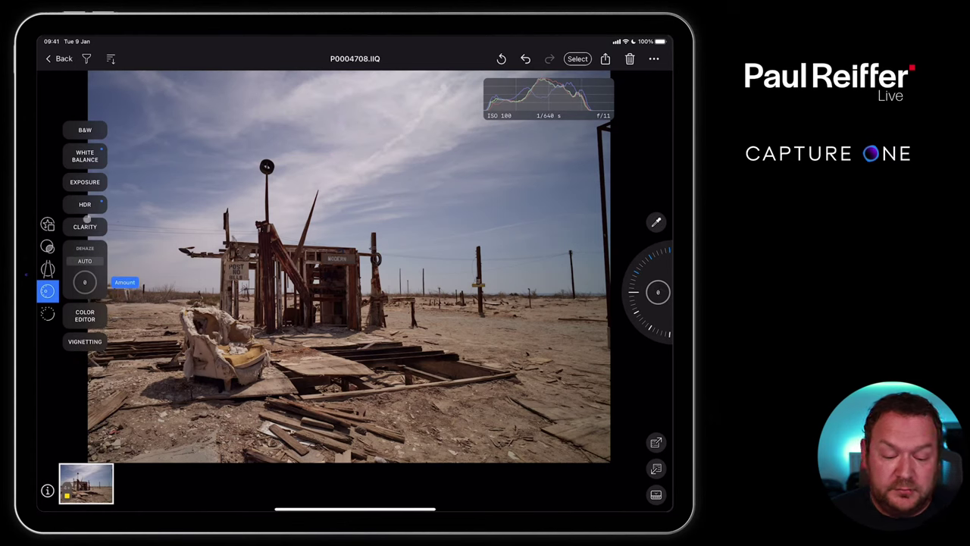
left_click_drag(88, 279, 99, 227)
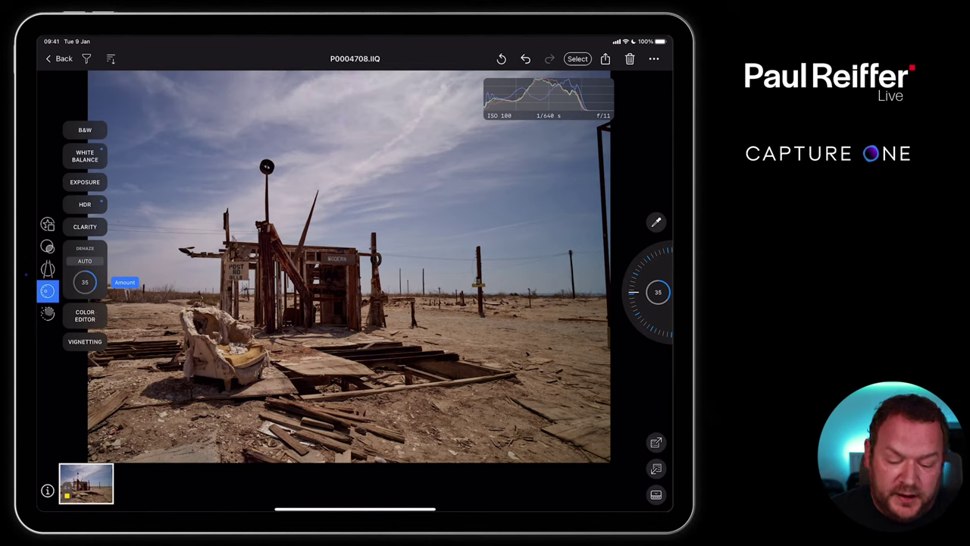
left_click(47, 313)
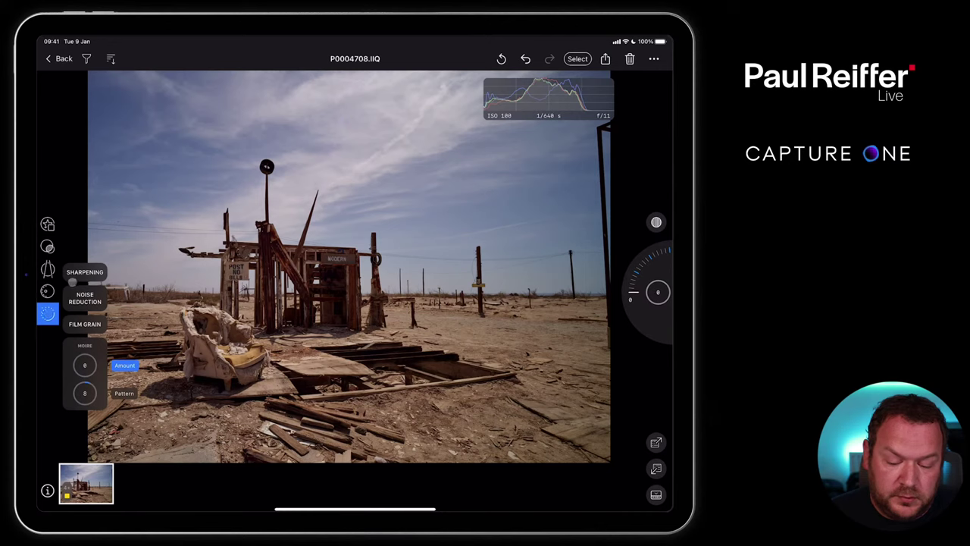
left_click(47, 290)
left_click(47, 310)
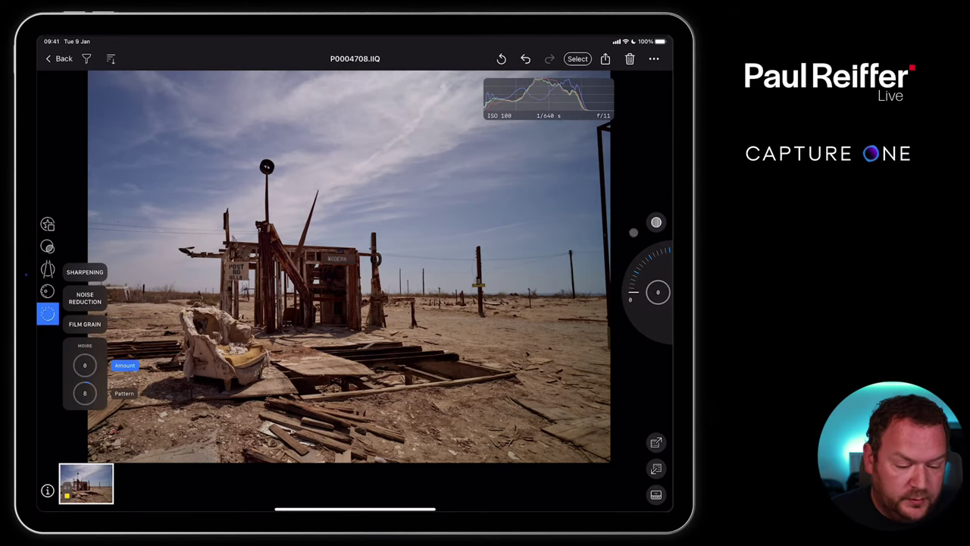
left_click(656, 221)
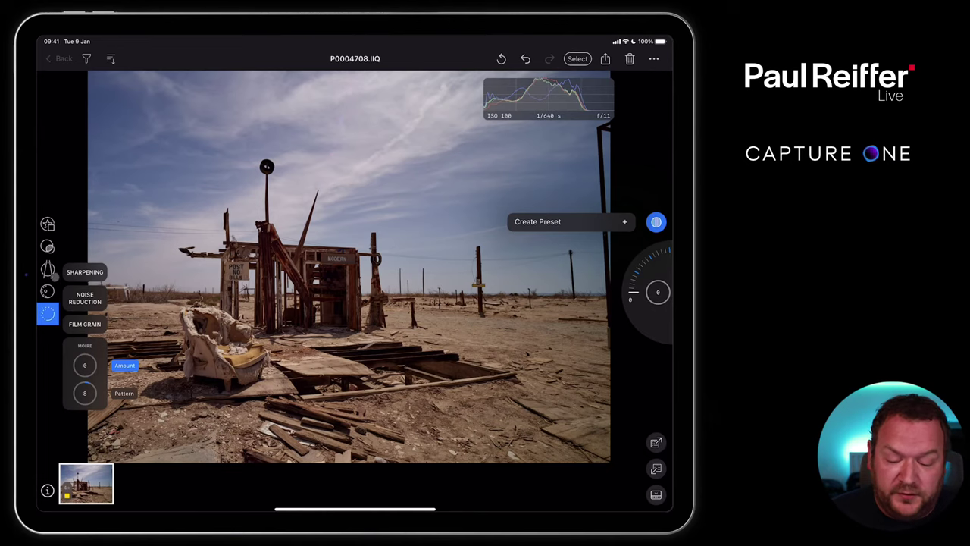
- Open the aurora photo REI_4354.CR3 from the Iceland album
left_click(62, 59)
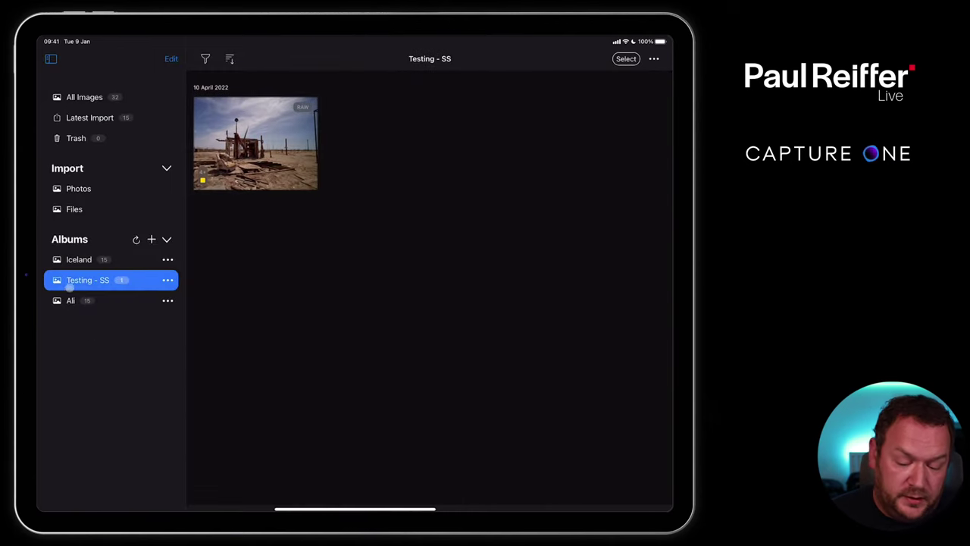
left_click(78, 259)
left_click(381, 217)
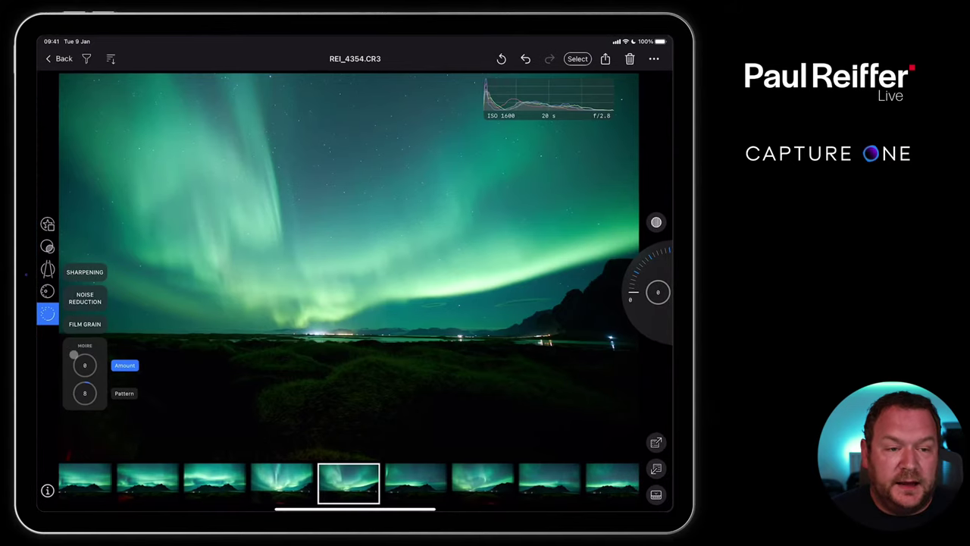
- Set its HDR Highlight to -54 and Shadow to 26
left_click(47, 291)
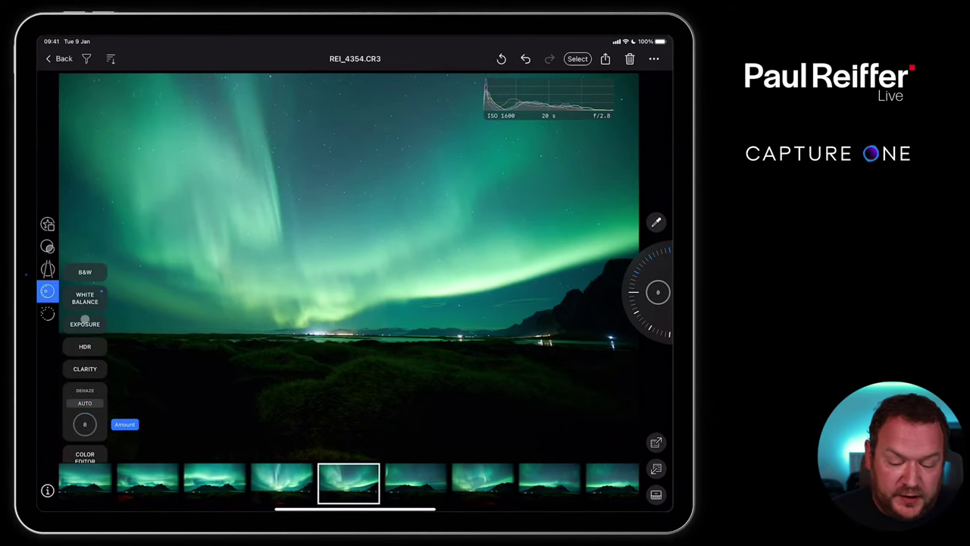
left_click(85, 346)
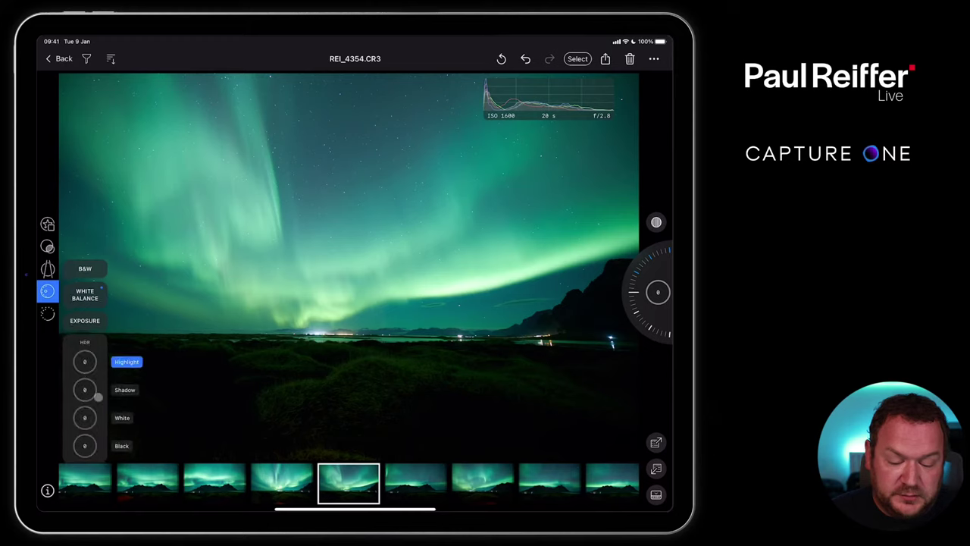
left_click_drag(86, 363, 95, 449)
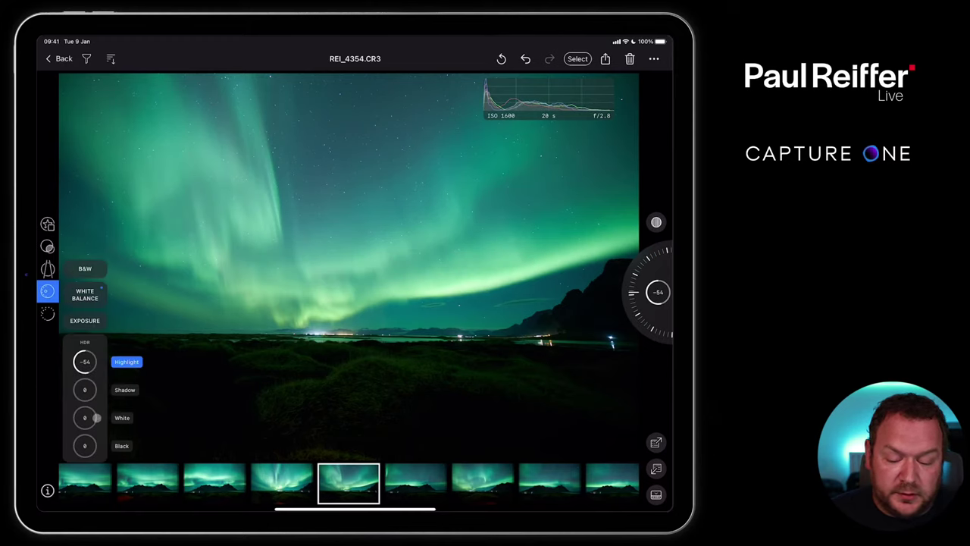
left_click_drag(84, 390, 87, 348)
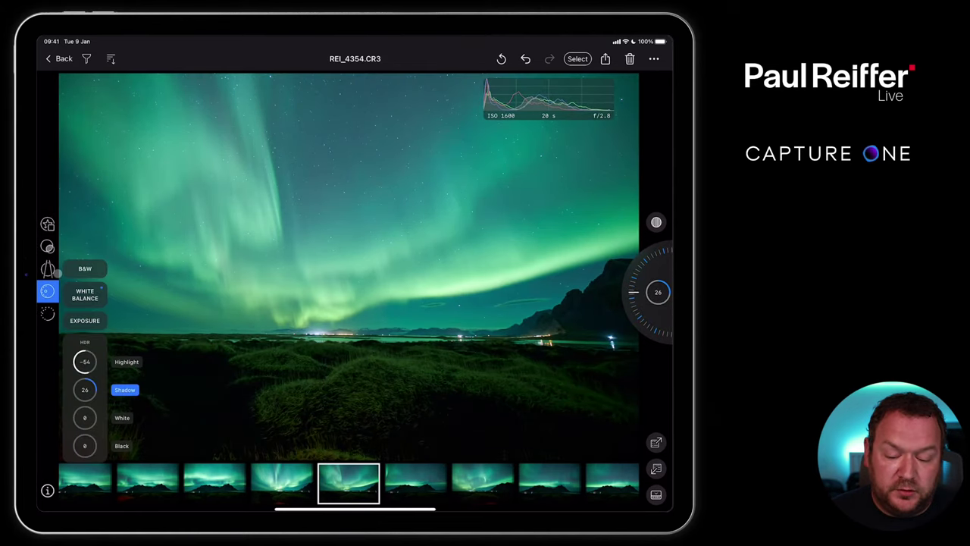
- Copy REI_4354.CR3's adjustments and apply them across it and the next six aurora photos
left_click(656, 442)
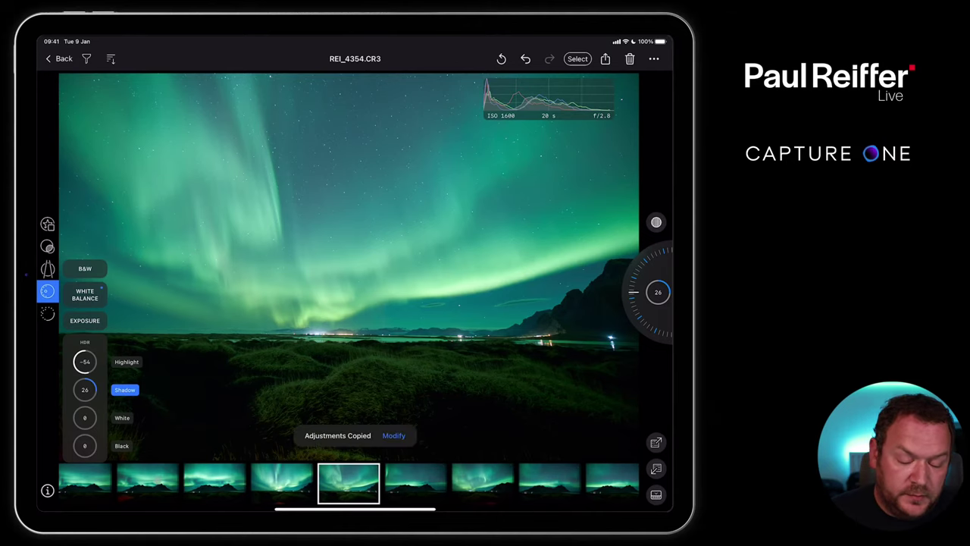
left_click(578, 59)
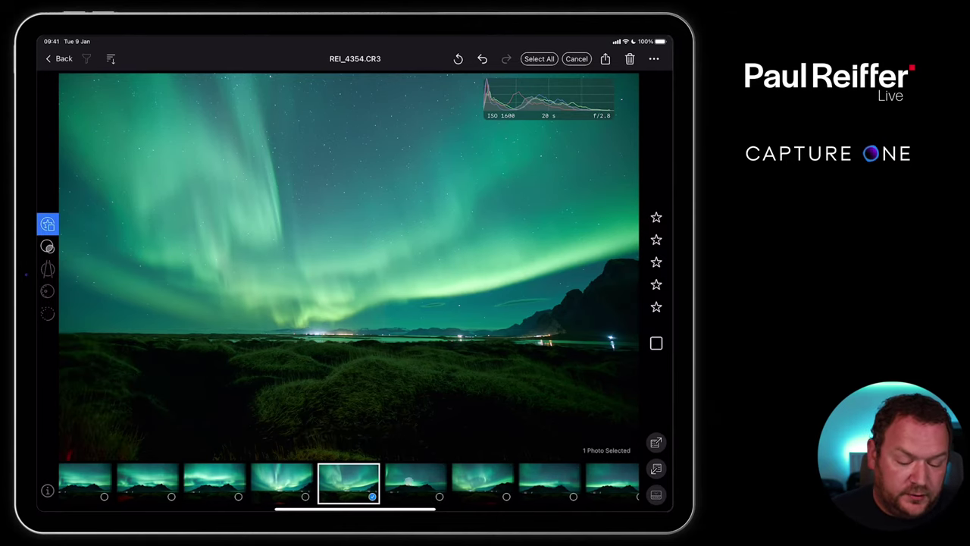
left_click(408, 476)
left_click(415, 478)
left_click(415, 477)
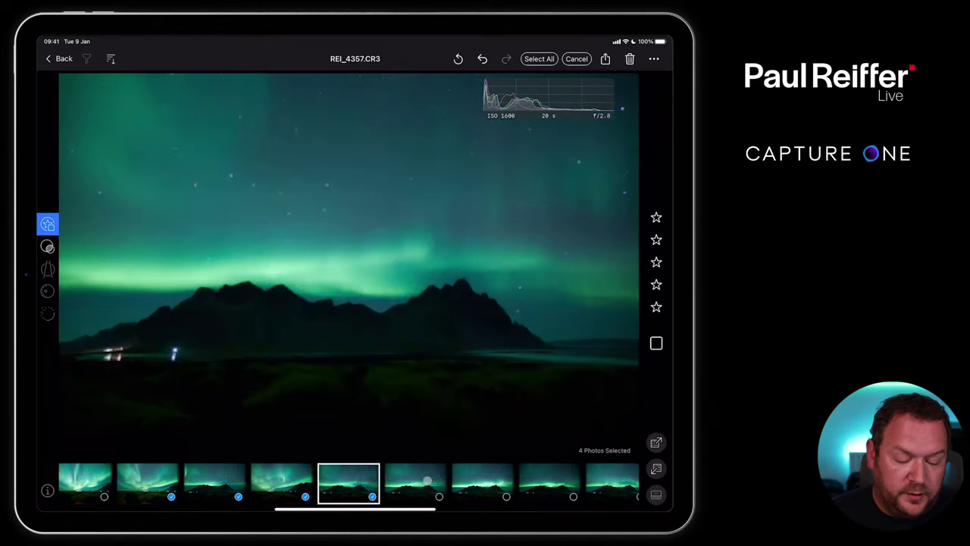
left_click(416, 478)
left_click(417, 478)
left_click(417, 478)
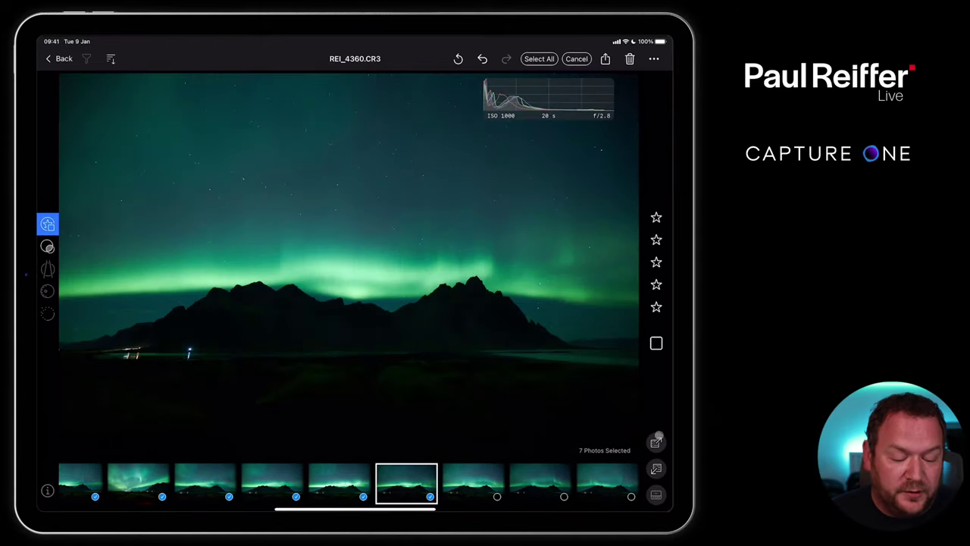
left_click(656, 469)
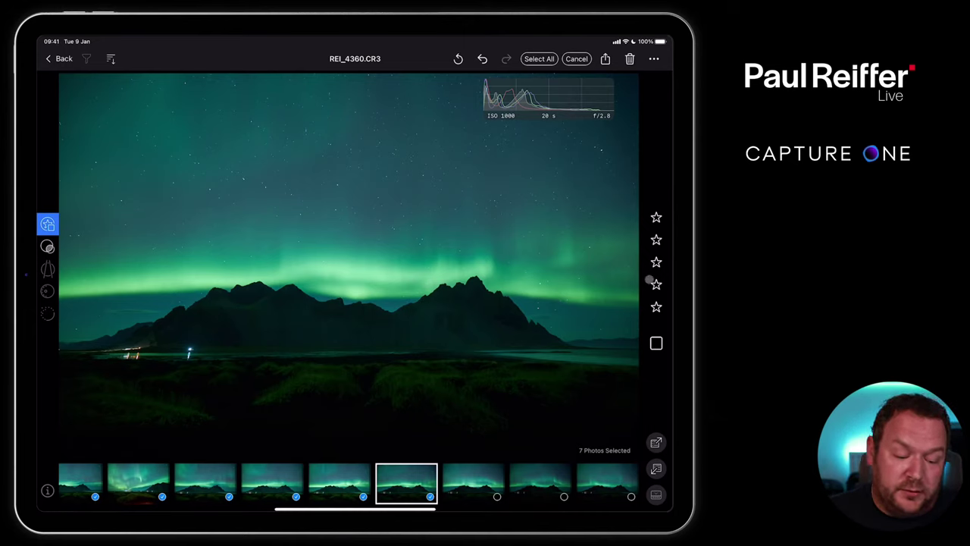
- Rate the selected aurora frames three stars, tag them orange, and leave multi-select mode
left_click(656, 262)
left_click(656, 342)
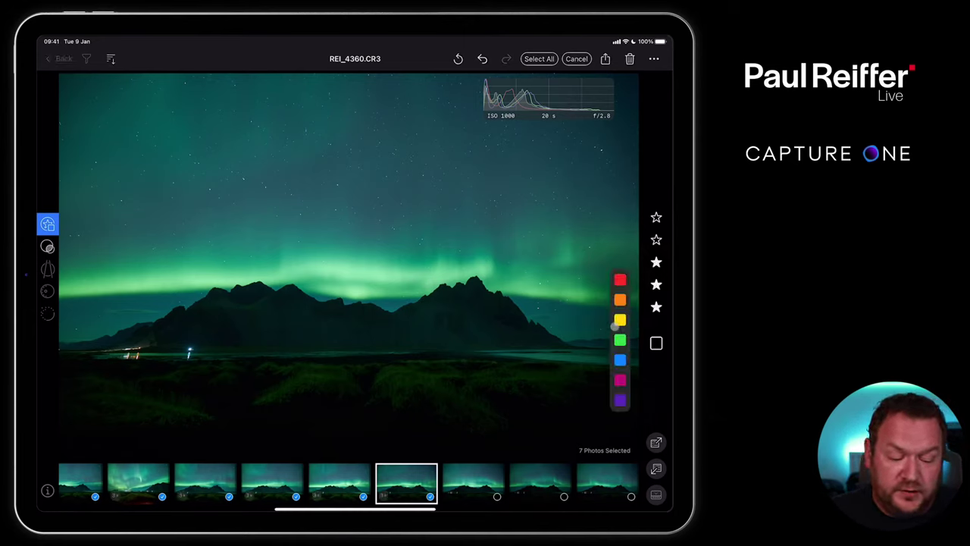
left_click(619, 299)
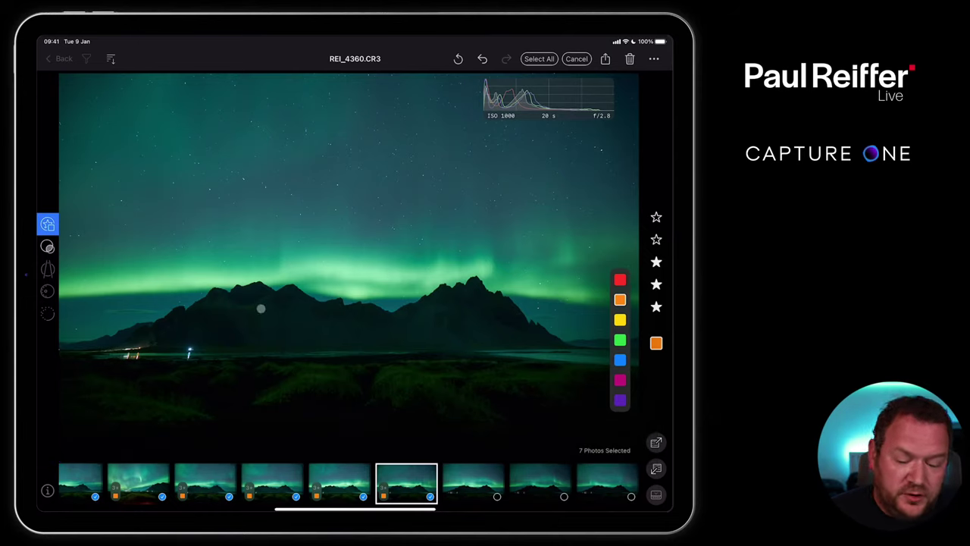
left_click(117, 262)
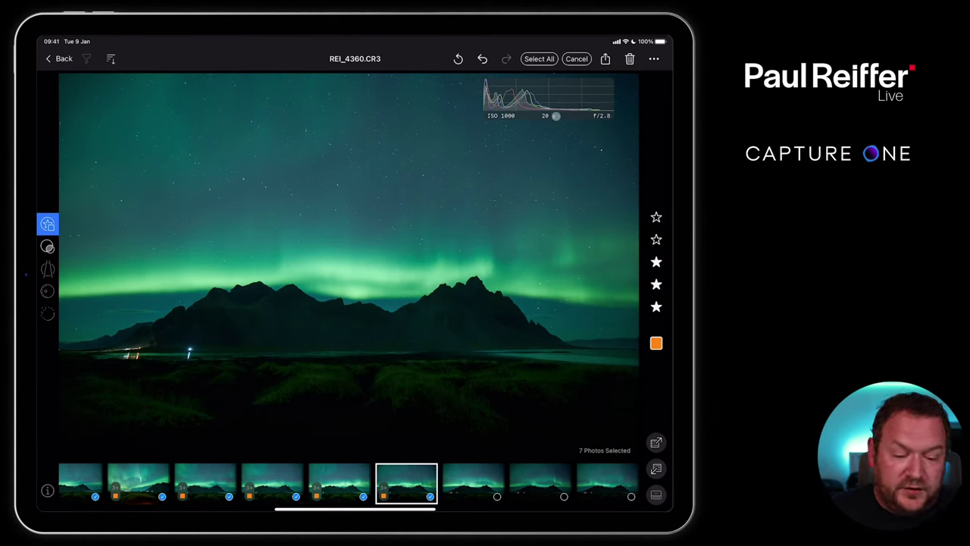
left_click(575, 58)
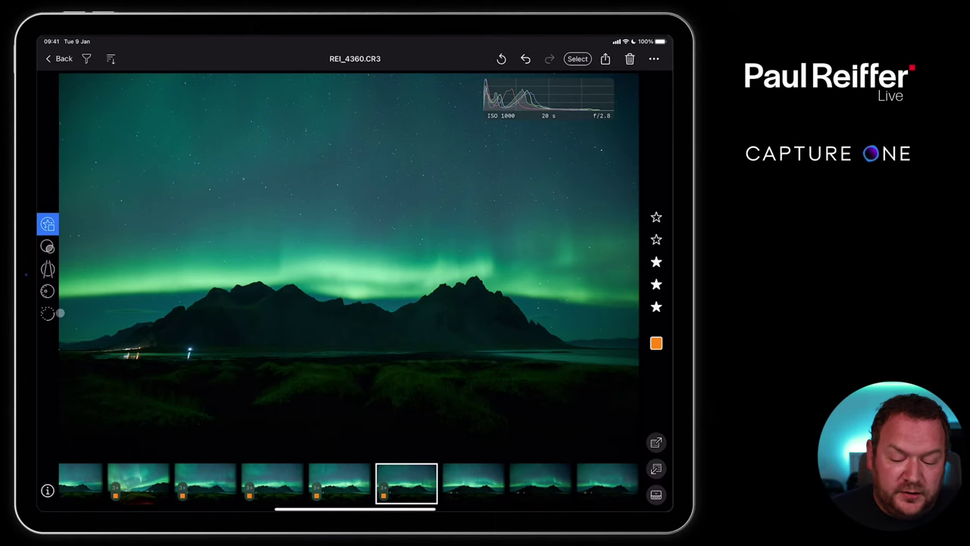
- Expand Noise Reduction in the Details tool, then bring up Export Photo for REI_4360.CR3
left_click(48, 312)
left_click(90, 295)
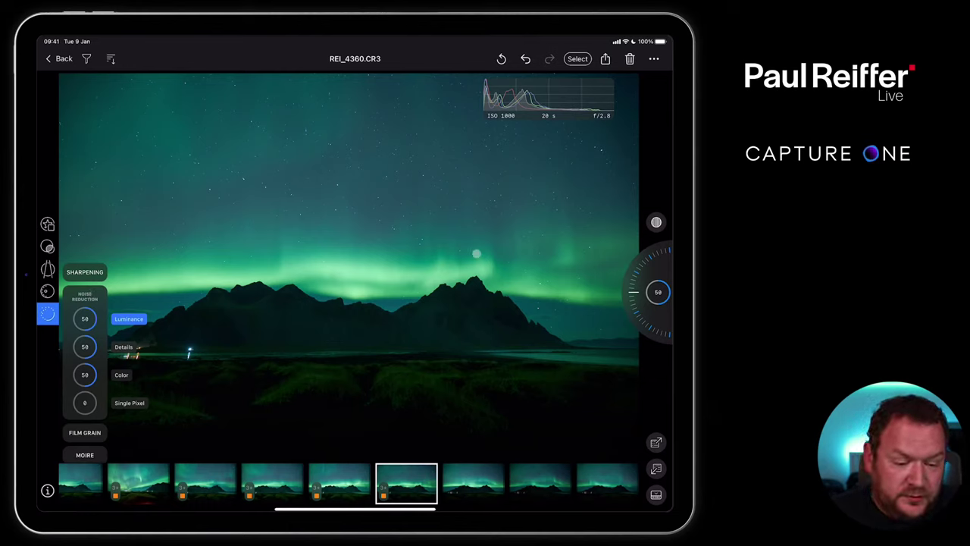
left_click(606, 58)
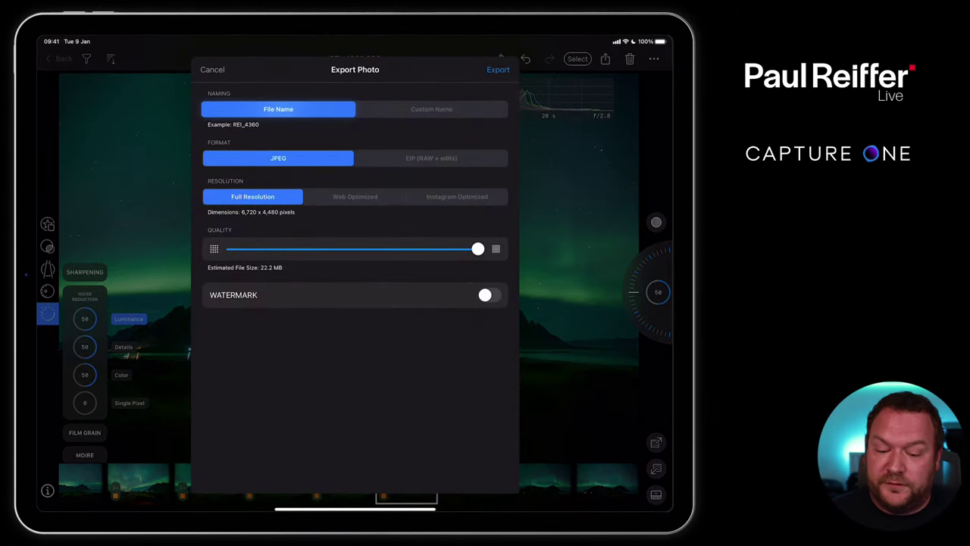
- Try EIP, then settle on JPEG at Instagram Optimized 1,080 x 720 resolution
left_click(431, 158)
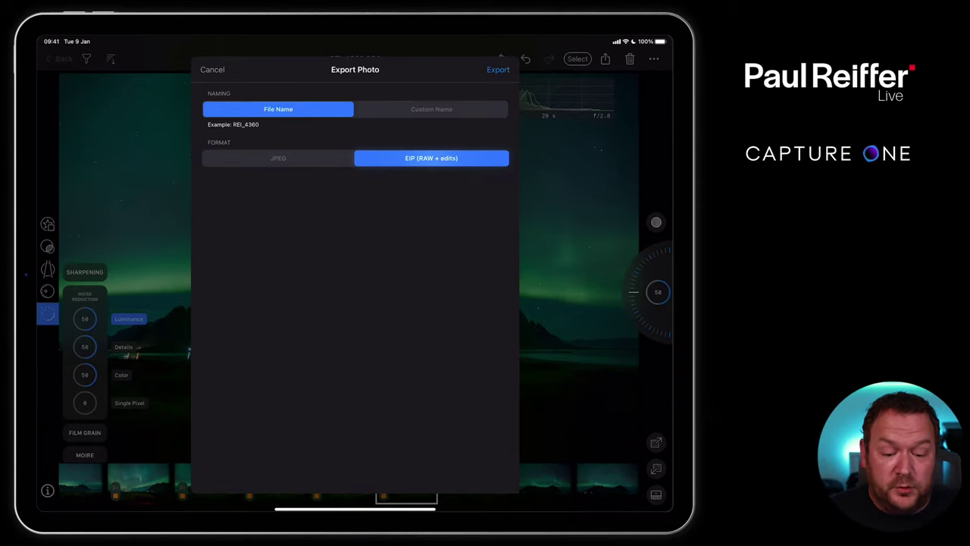
left_click(278, 157)
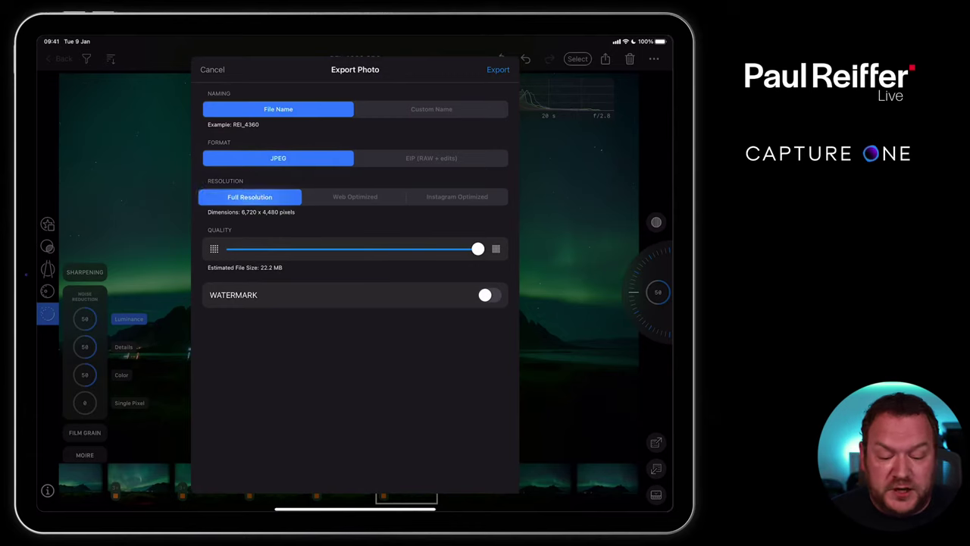
left_click(354, 196)
left_click(447, 196)
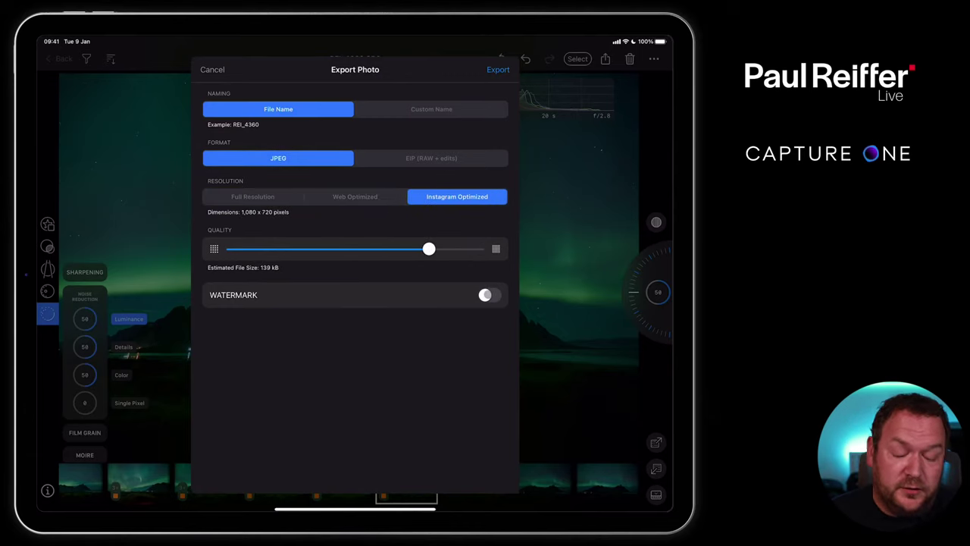
- Turn the export watermark on and back off, then cancel the export
left_click(485, 294)
scroll(485, 295, "down", 3)
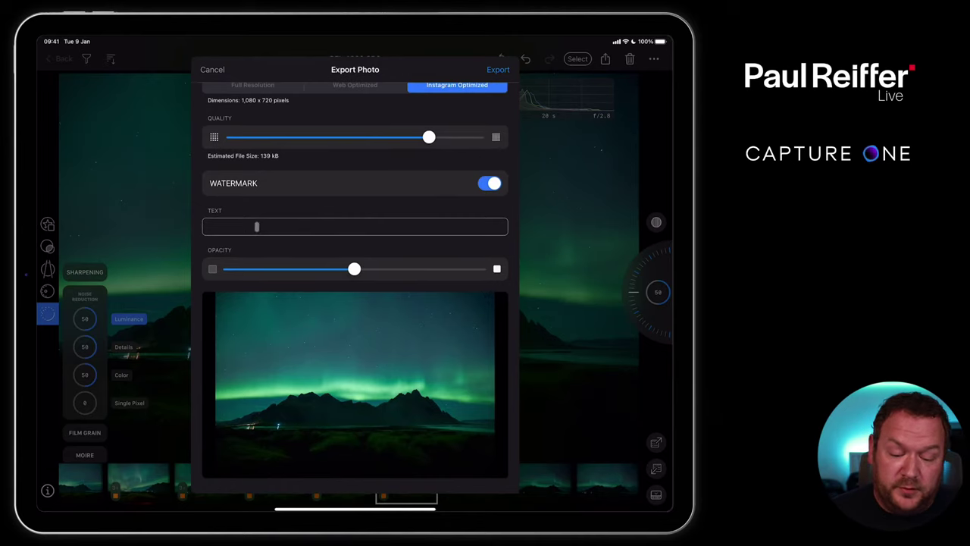
left_click(257, 226)
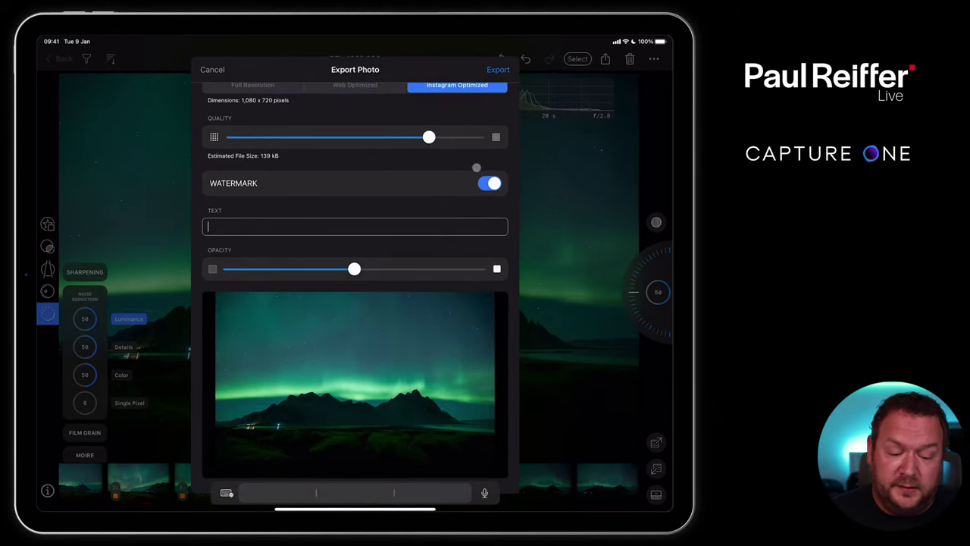
left_click(489, 183)
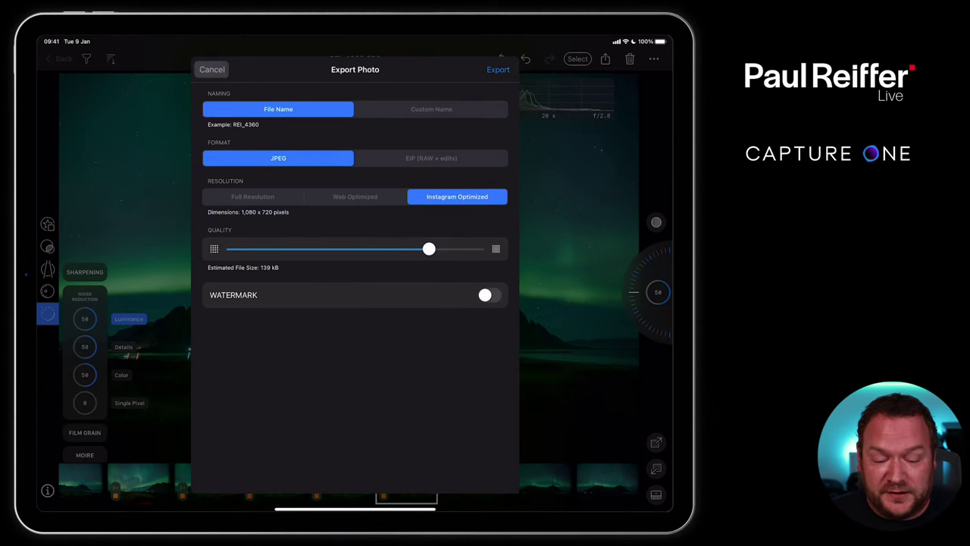
left_click(212, 69)
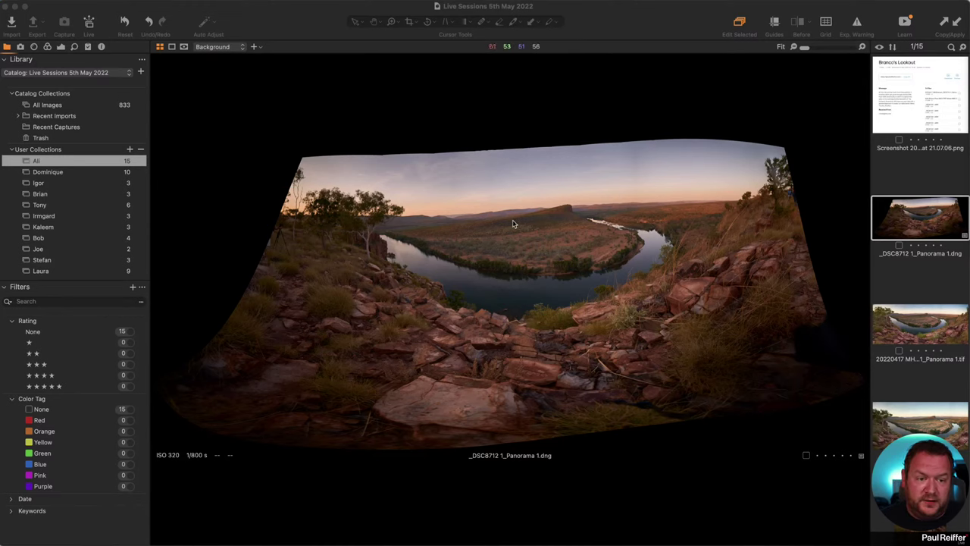
- Compare the MJH Branco Pano 0019 TIFF, then show Exposure tools for the 20220417 Brancos panorama TIF
left_click(917, 338)
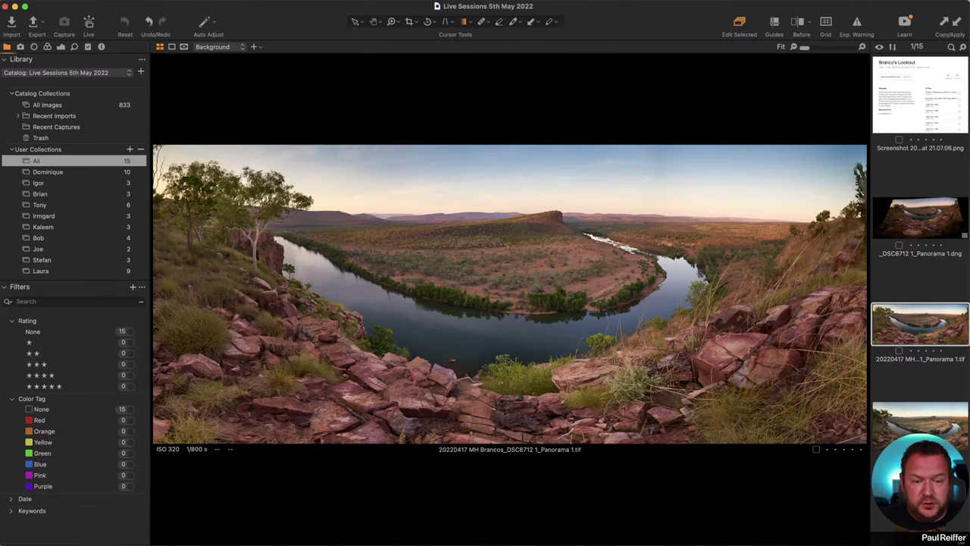
left_click(935, 429)
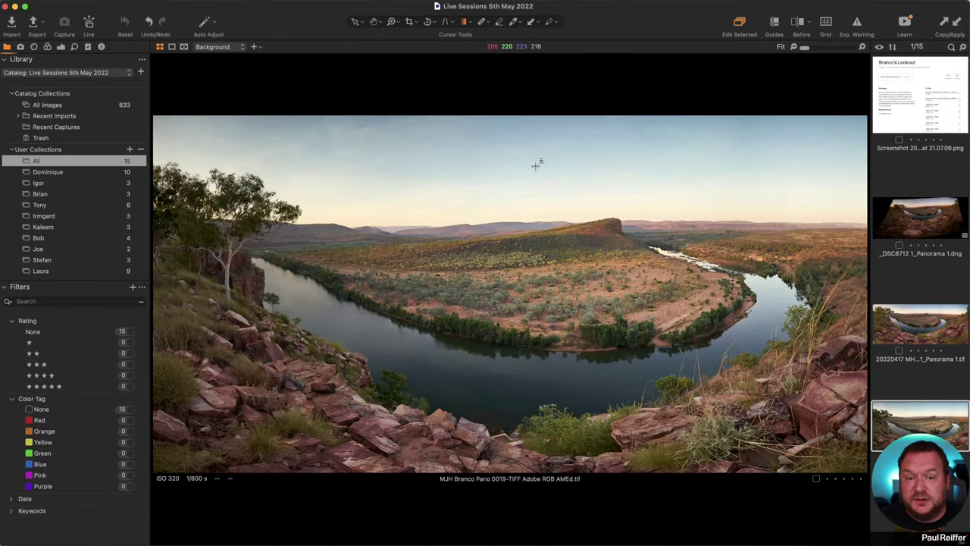
left_click(917, 338)
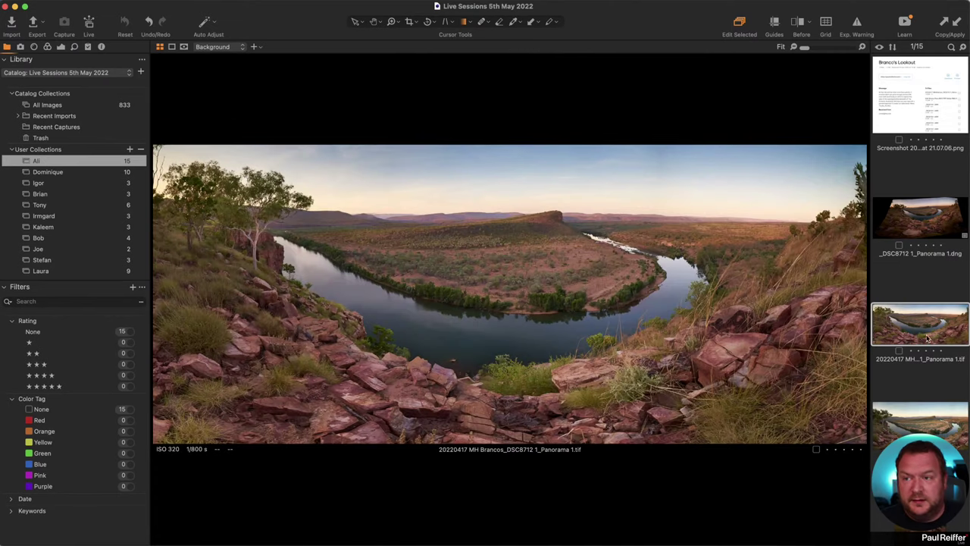
left_click(60, 47)
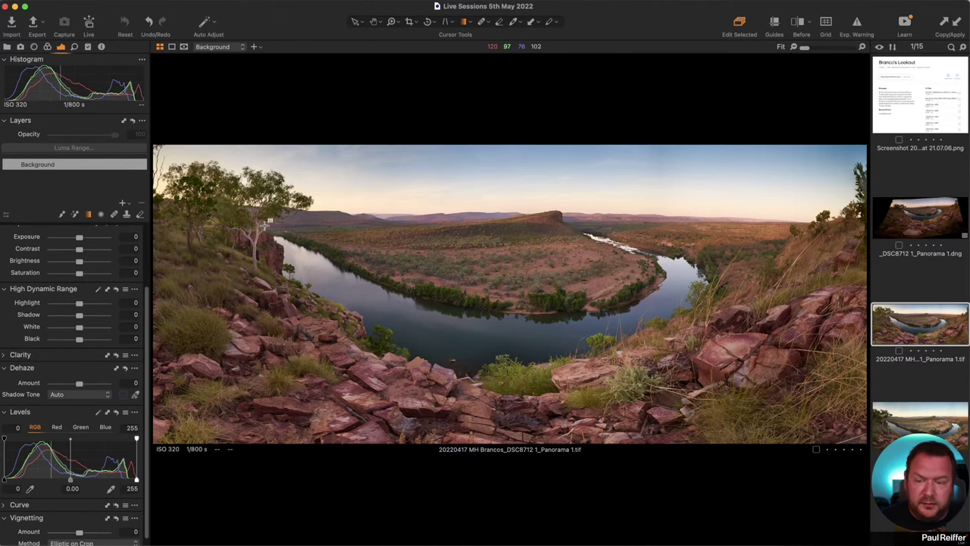
- Compare the MJH Branco Pano 0019 TIFF, then return to the stitched _DSC8712 1_Panorama 1.dng
left_click(912, 419)
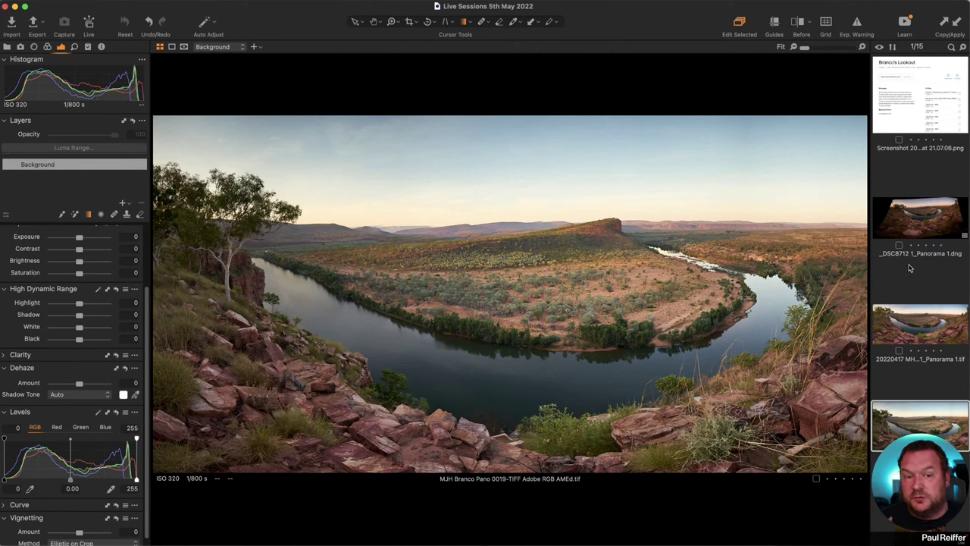
left_click(923, 222)
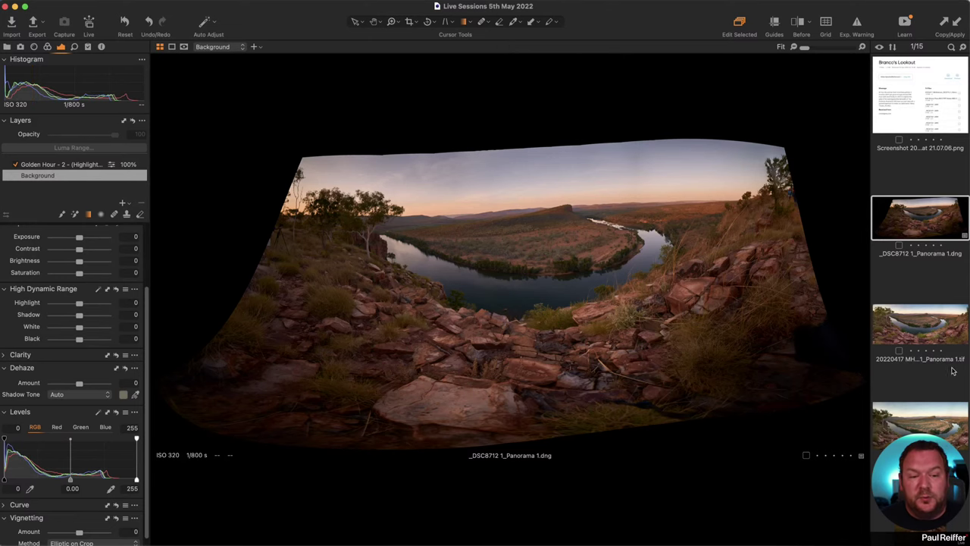
scroll(920, 251, "down", 5)
left_click(923, 252)
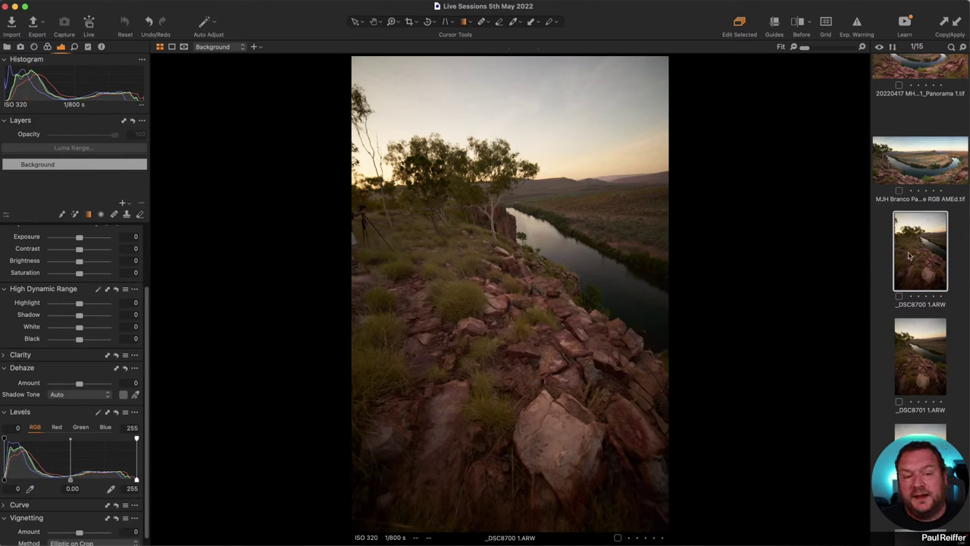
scroll(923, 116, "up", 2)
scroll(923, 116, "up", 2)
left_click(919, 146)
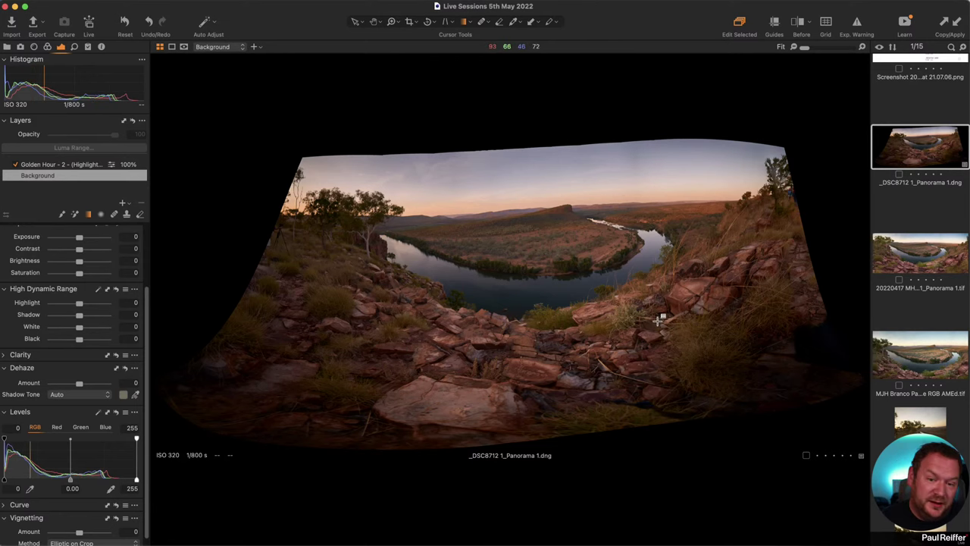
key("Down")
key("Down")
key("Down")
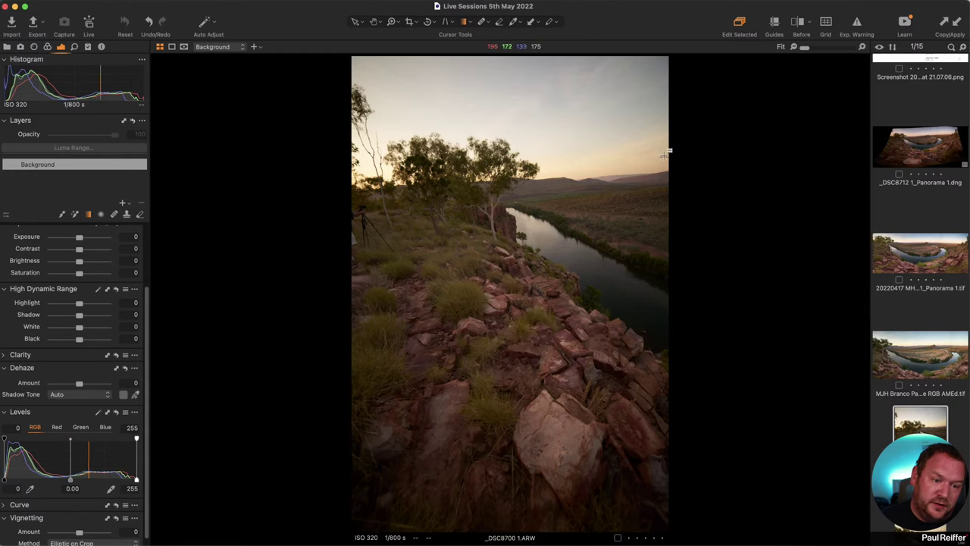
scroll(904, 264, "down", 5)
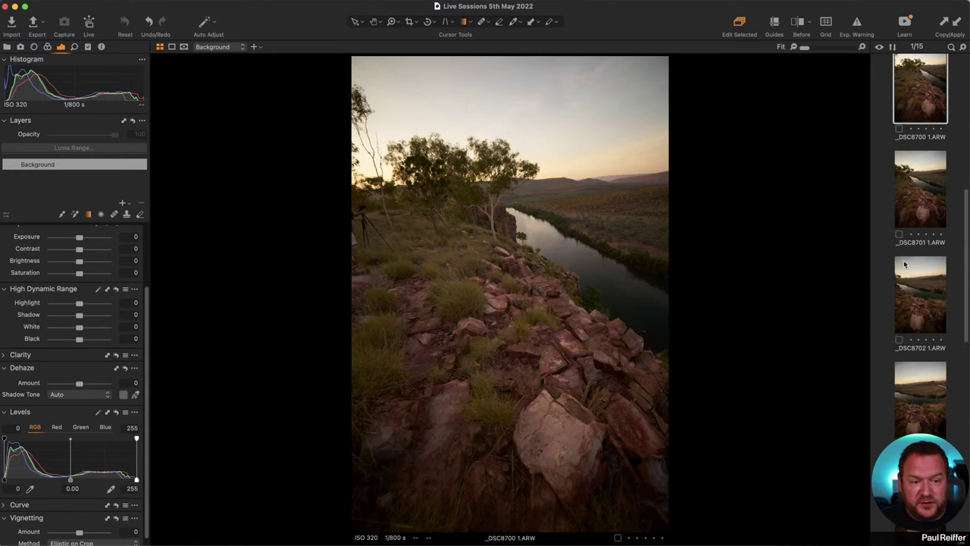
left_click(916, 277)
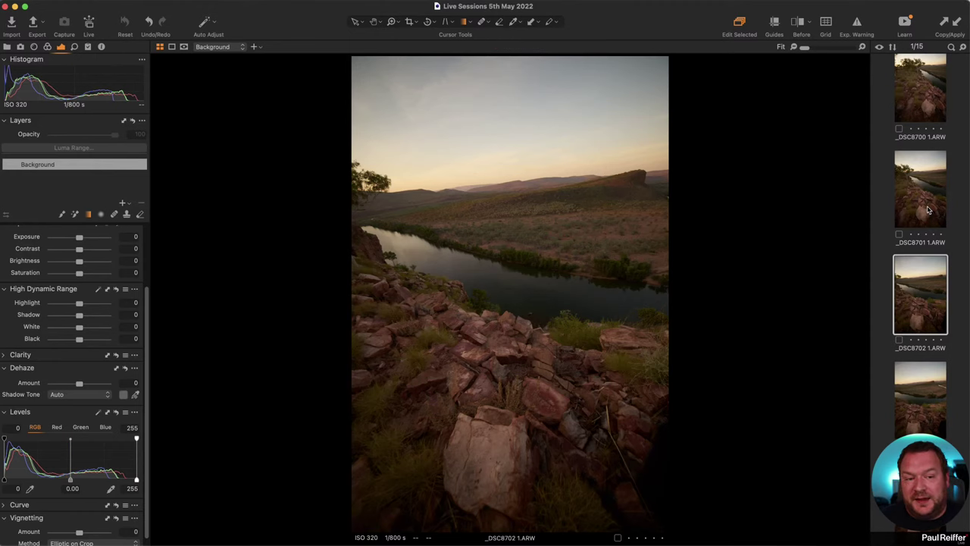
scroll(927, 209, "up", 10)
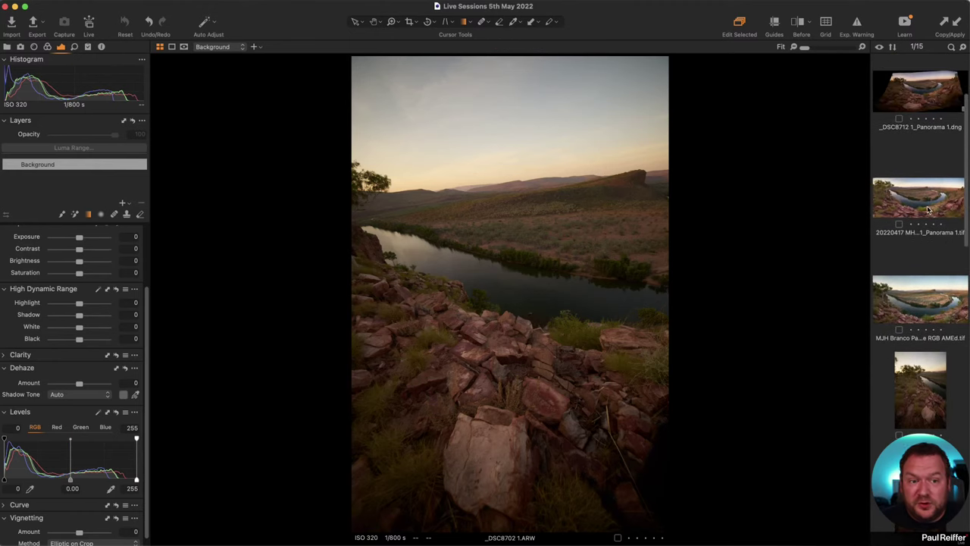
left_click(917, 103)
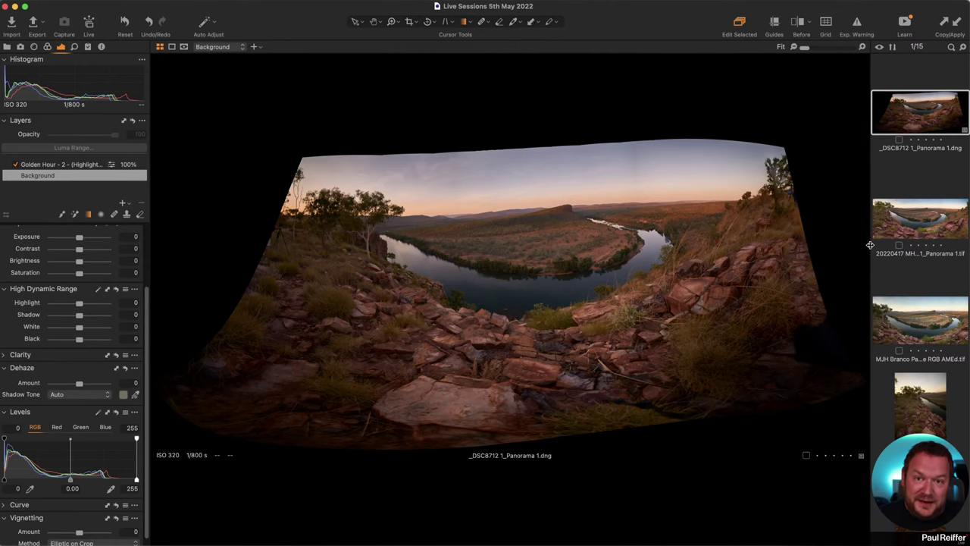
- Show _DSC8700 1.ARW's metadata: Sony ILCE-7, ISO 320, 1/800 s, no lens recorded
left_click(938, 395)
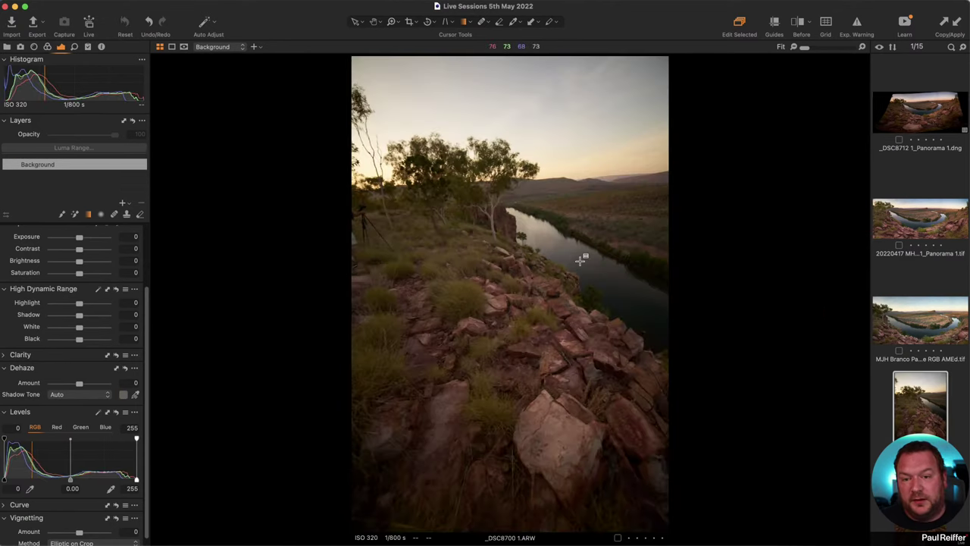
left_click(102, 47)
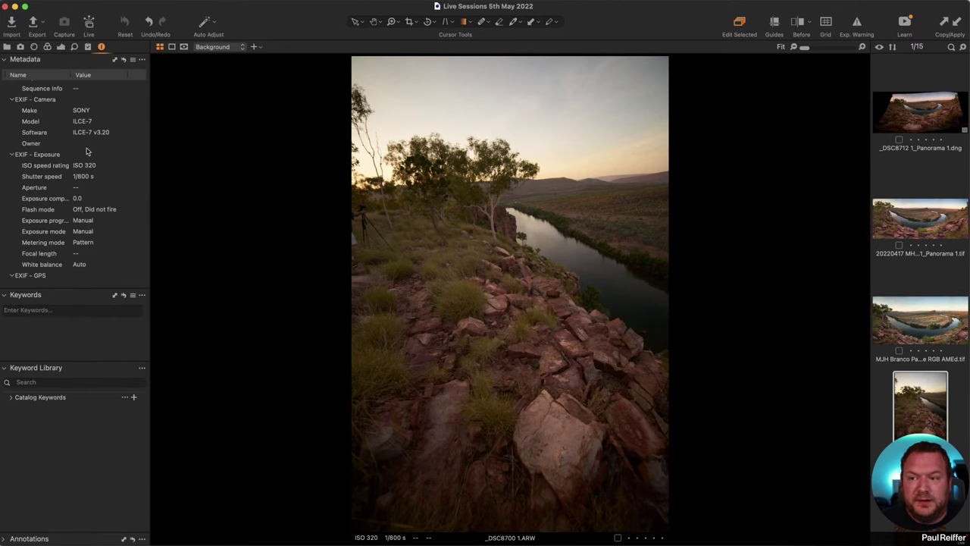
scroll(88, 153, "up", 5)
scroll(86, 155, "up", 1)
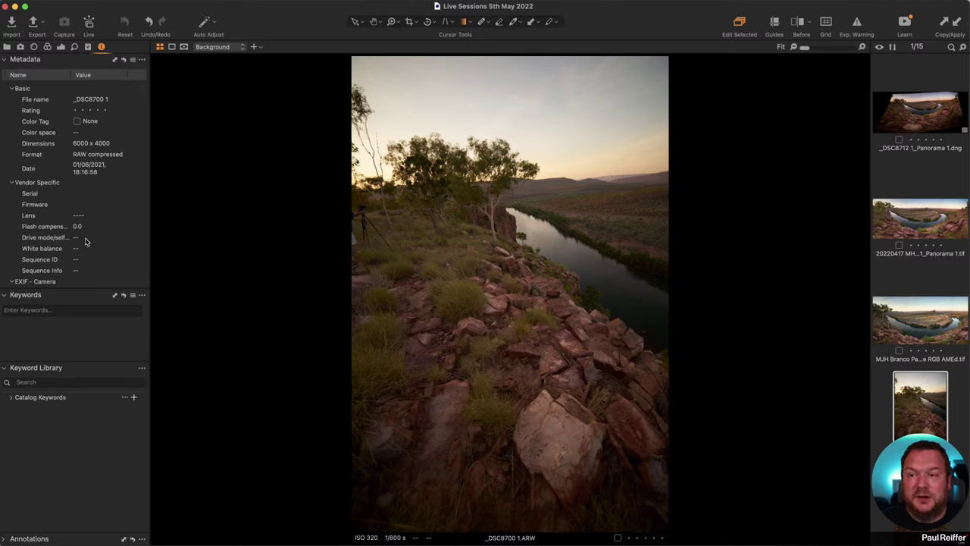
scroll(86, 241, "down", 5)
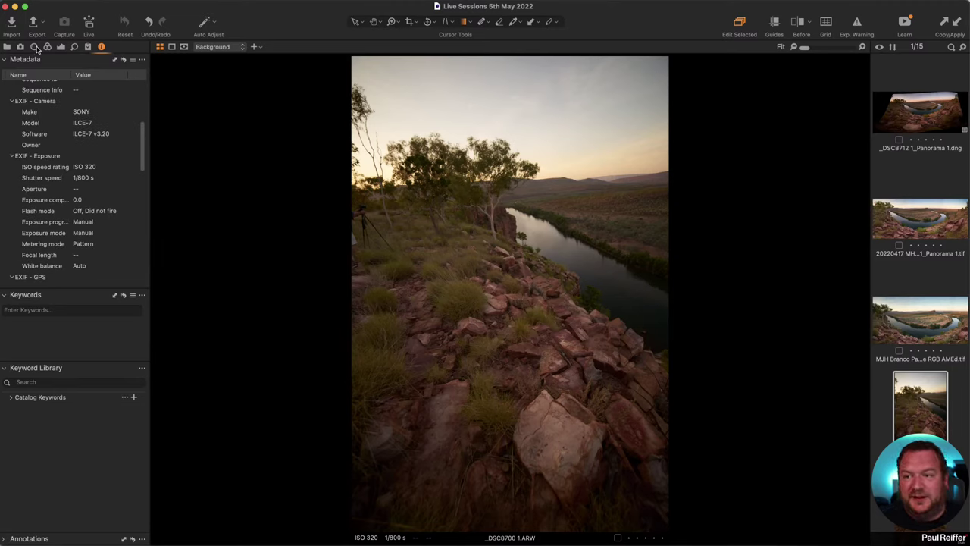
- Apply the Zeiss Vario-Sonnar T* 24-70 lens profile to _DSC8700 with Light Falloff at 100
left_click(33, 46)
left_click(79, 89)
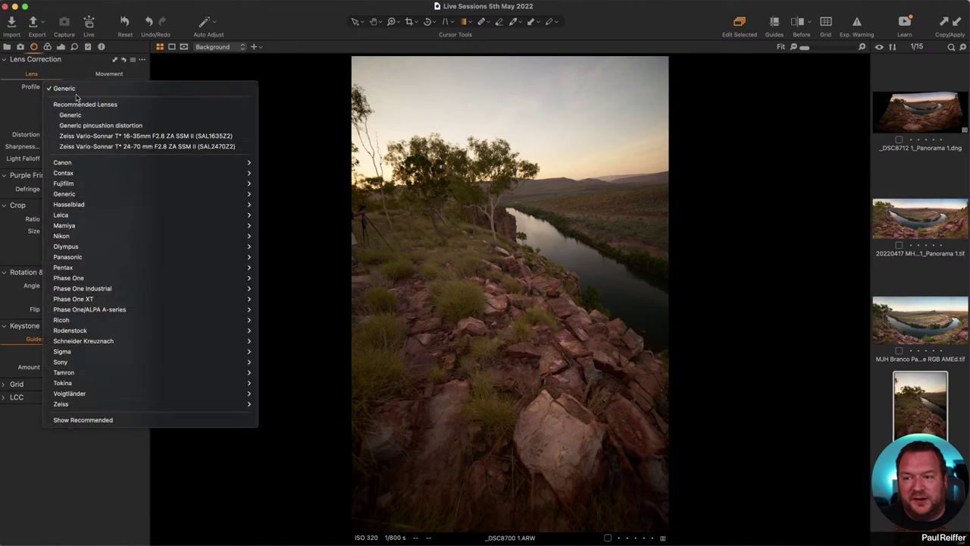
left_click(155, 147)
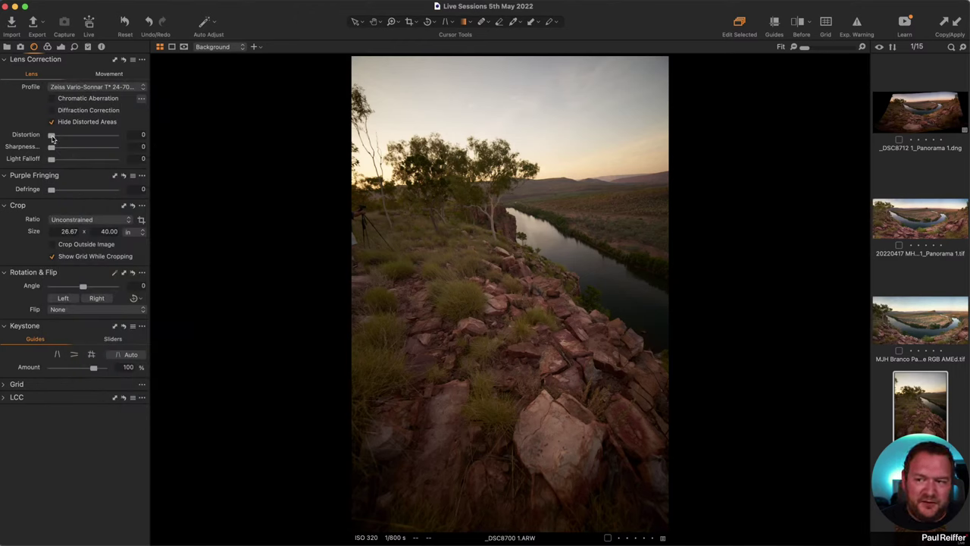
left_click_drag(50, 158, 102, 163)
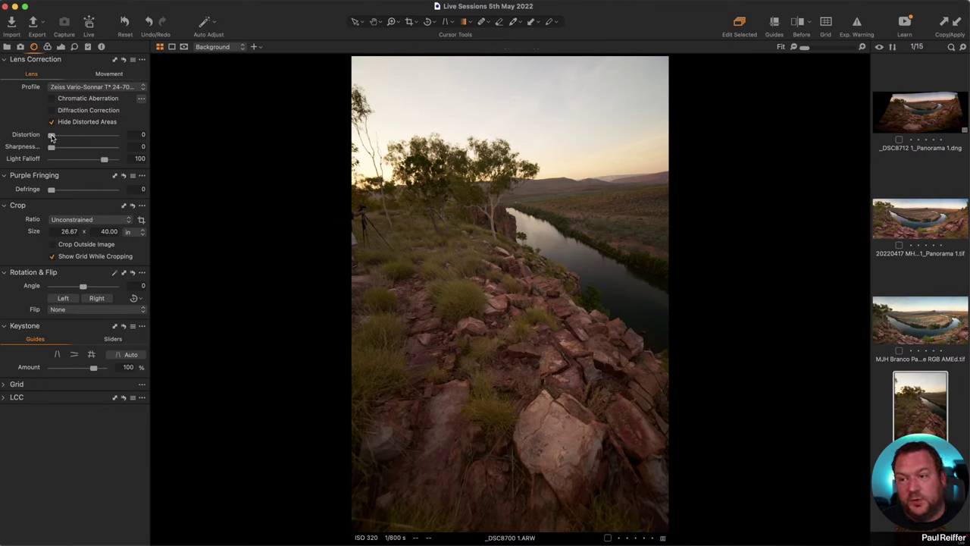
mouse_move(52, 135)
left_mouse_down()
mouse_move(125, 135)
mouse_move(52, 135)
left_mouse_up()
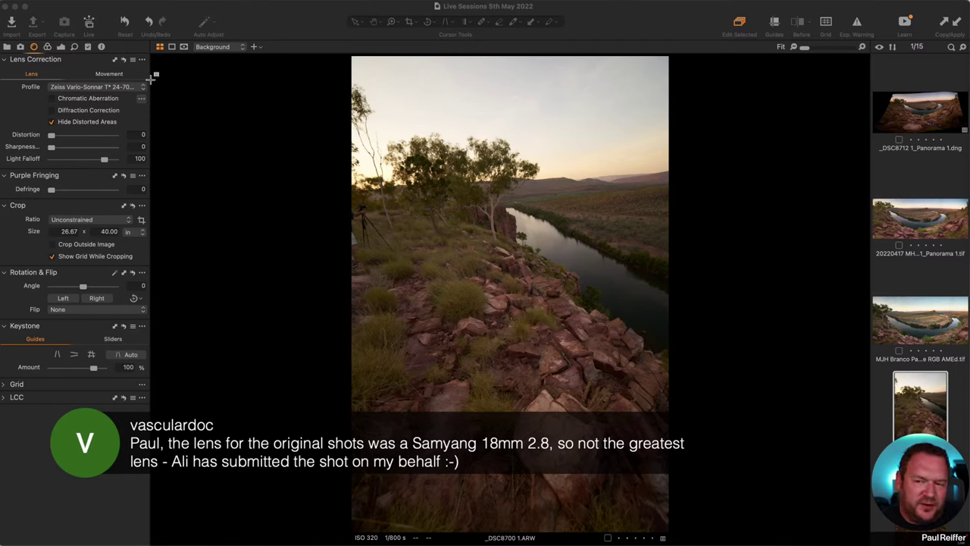
- Try the Generic lens profile and remove the Light Falloff correction
left_click(102, 87)
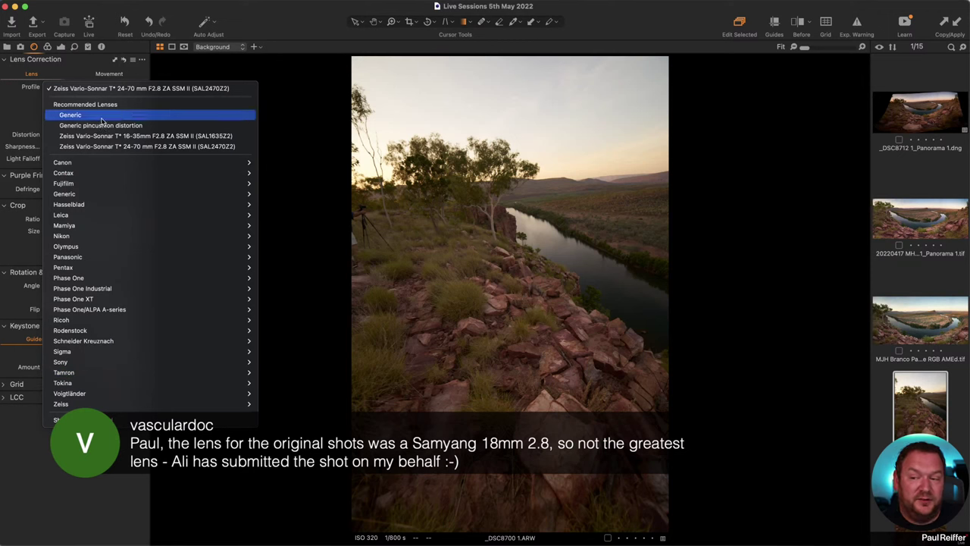
mouse_move(170, 307)
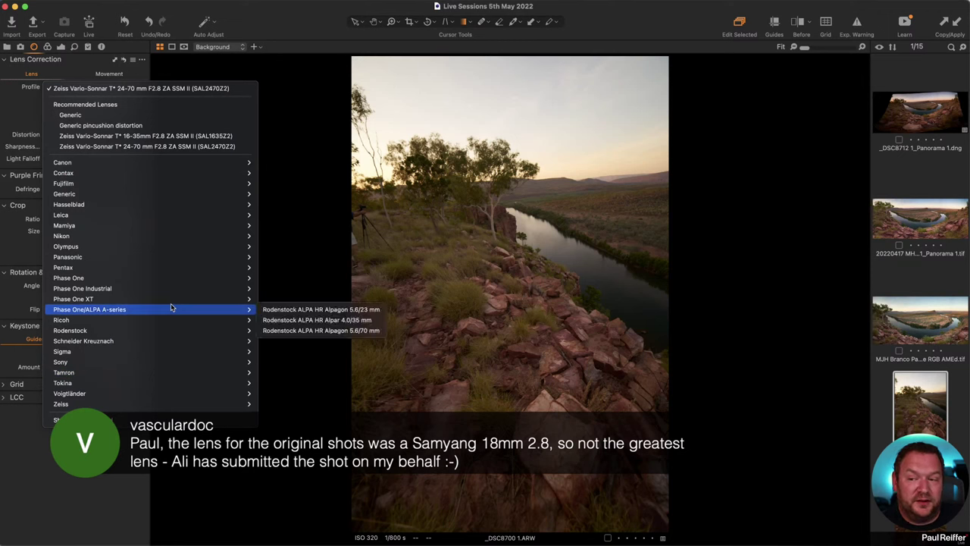
left_click(135, 117)
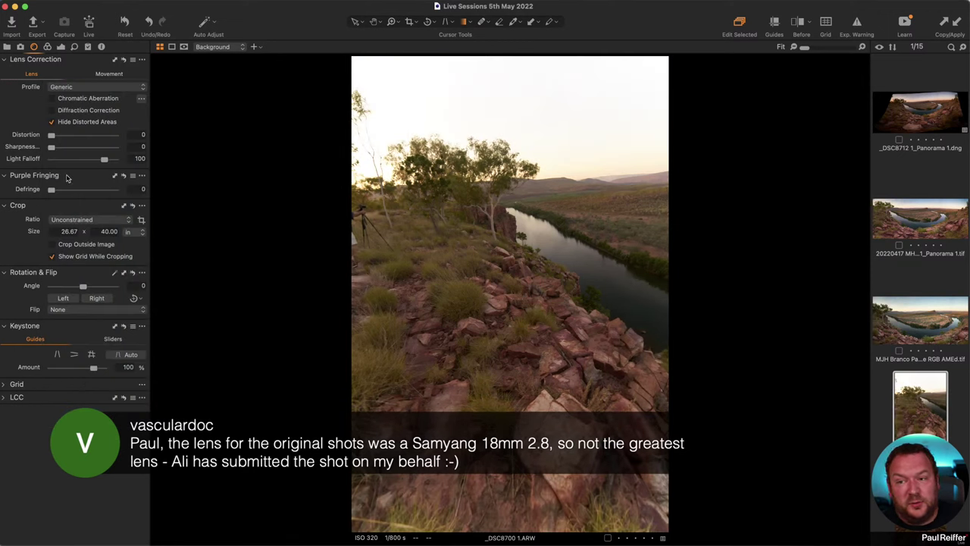
left_click_drag(103, 160, 51, 162)
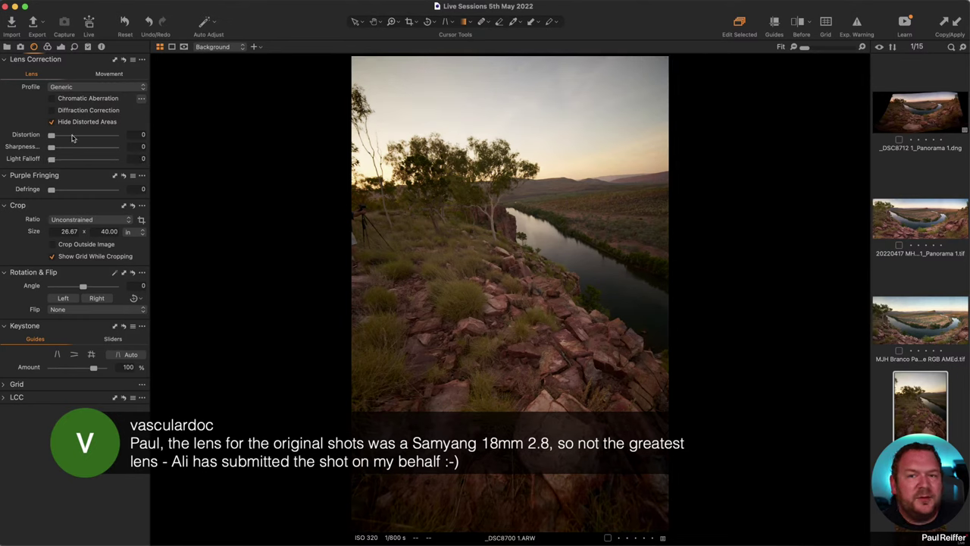
- Move through Zeiss 24-70 to the Zeiss Vario-Sonnar T* 16-35mm profile, Light Falloff around 92
left_click(95, 90)
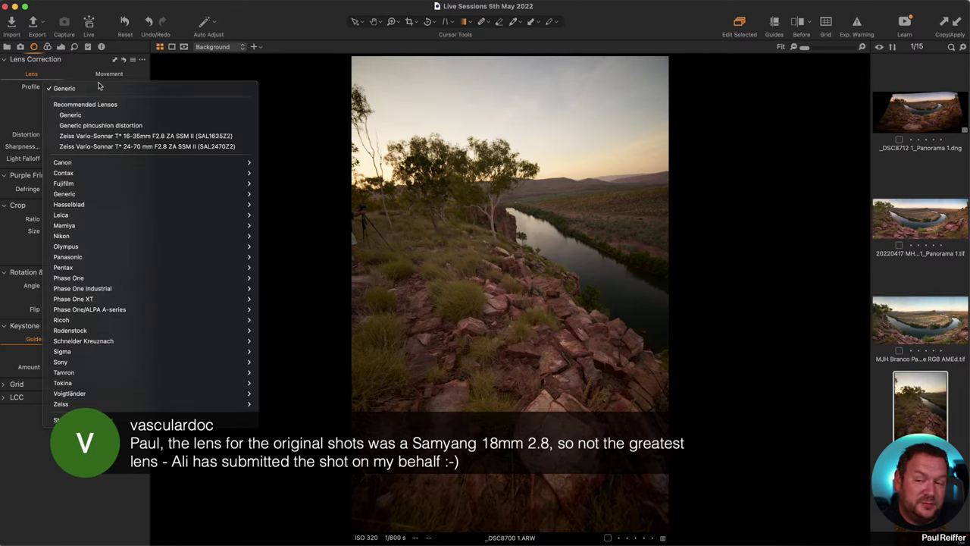
left_click(125, 145)
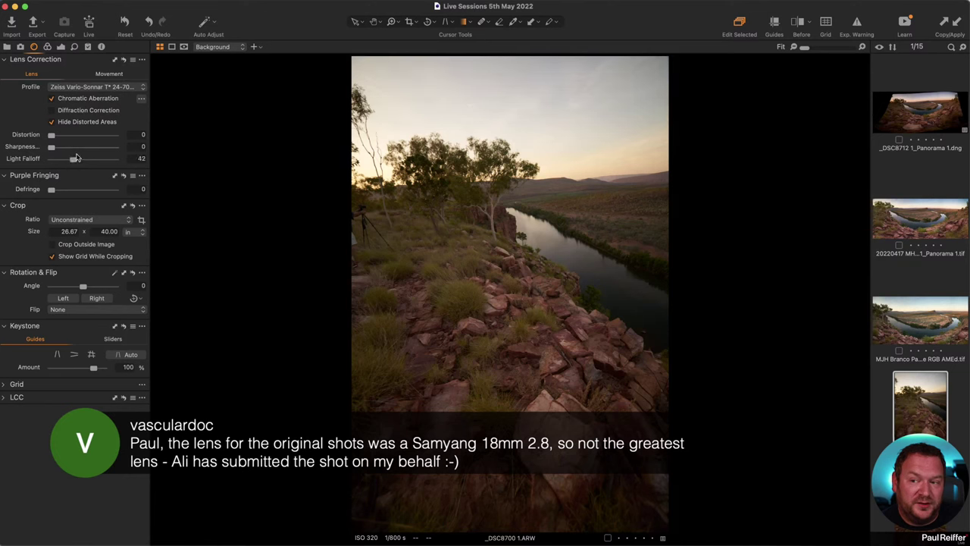
left_click(96, 88)
left_click(99, 136)
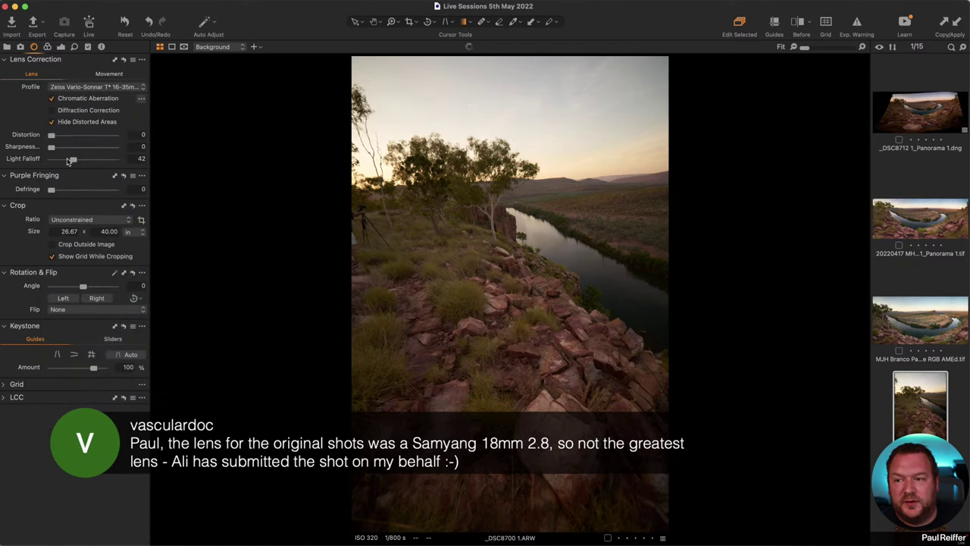
left_click_drag(74, 161, 99, 162)
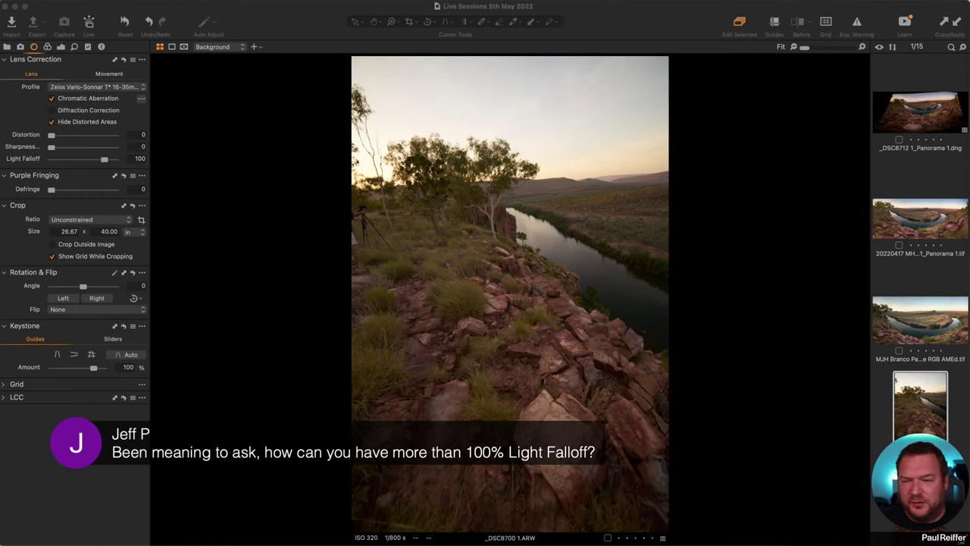
- Push Light Falloff to 100 under the Zeiss Vario-Sonnar T* 16-35mm profile
mouse_move(104, 159)
left_mouse_down()
mouse_move(112, 163)
mouse_move(103, 161)
left_mouse_up()
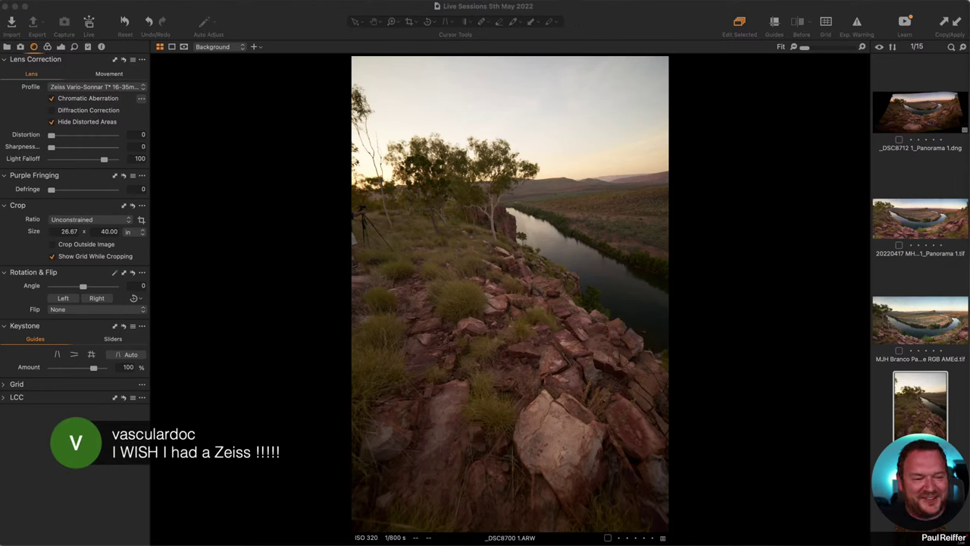
- Select all eleven source frames, _DSC8700 through _DSC8712, to view them as a grid
scroll(872, 96, "down", 10)
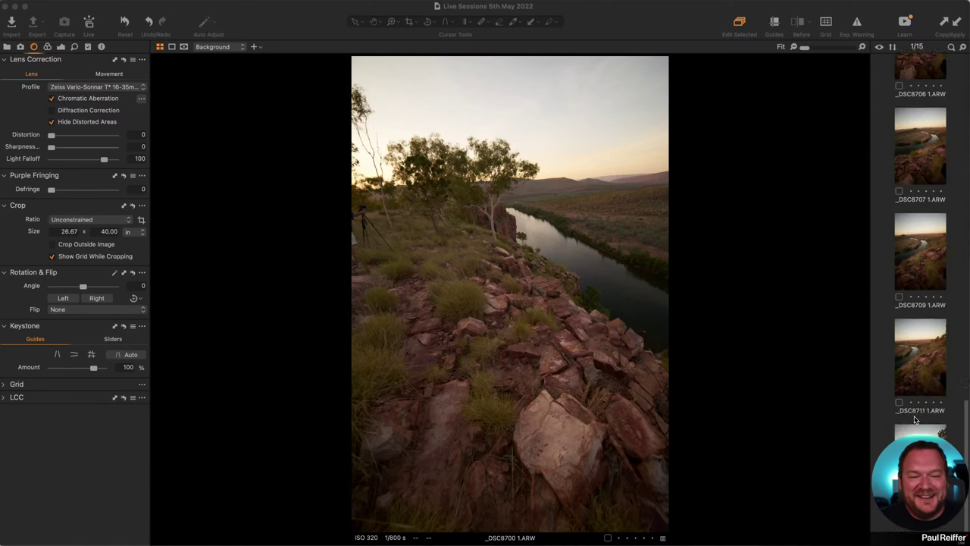
key("super+a")
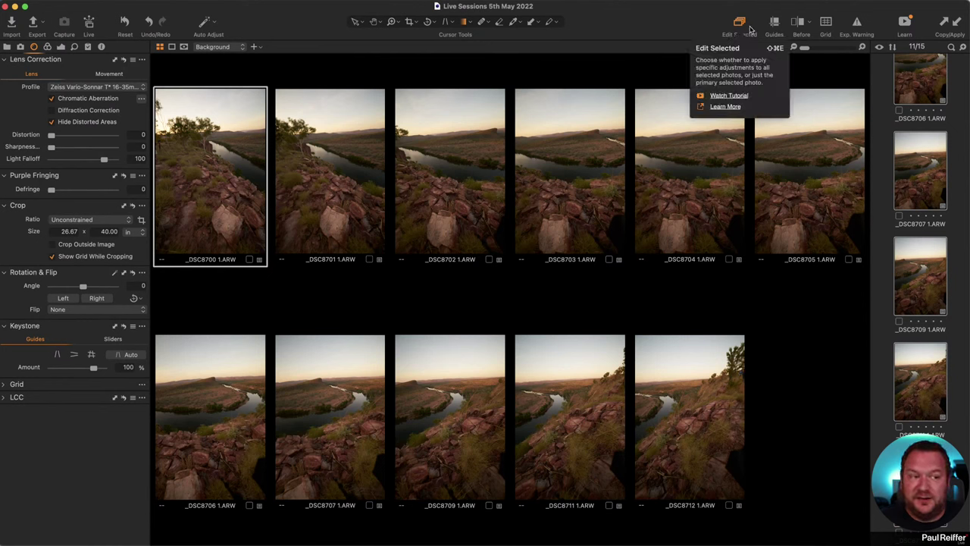
- Move the Edit Selected button to a new position on the main toolbar
right_click(704, 29)
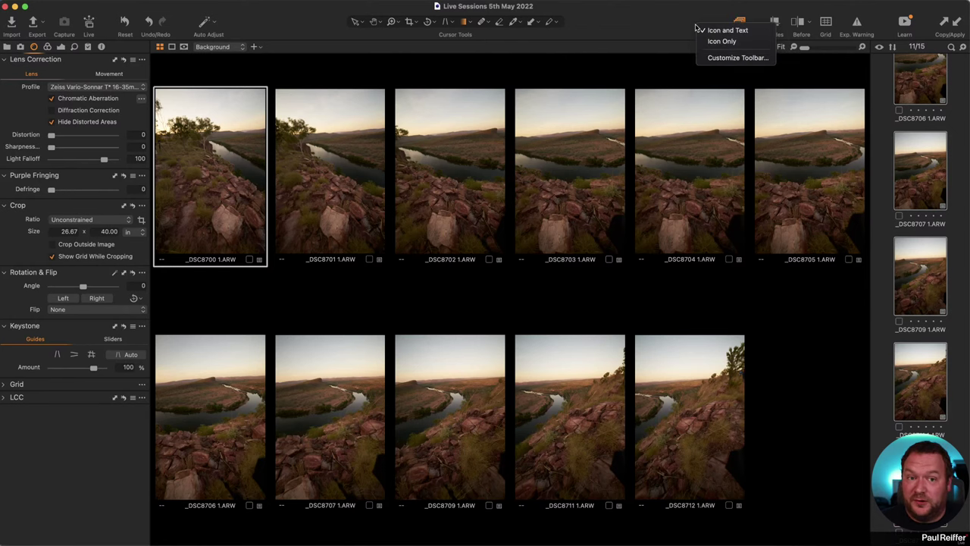
left_click(712, 60)
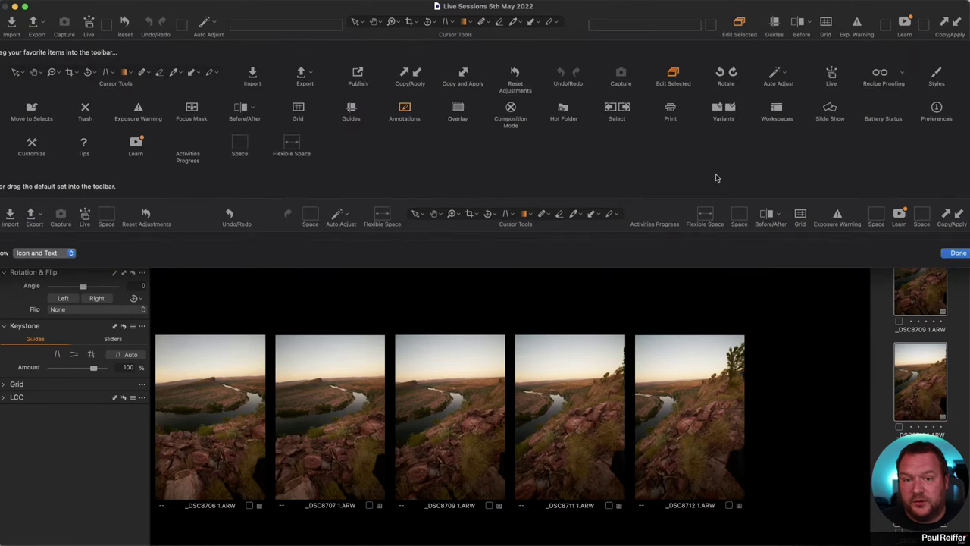
left_click_drag(671, 78, 724, 23)
key("Return")
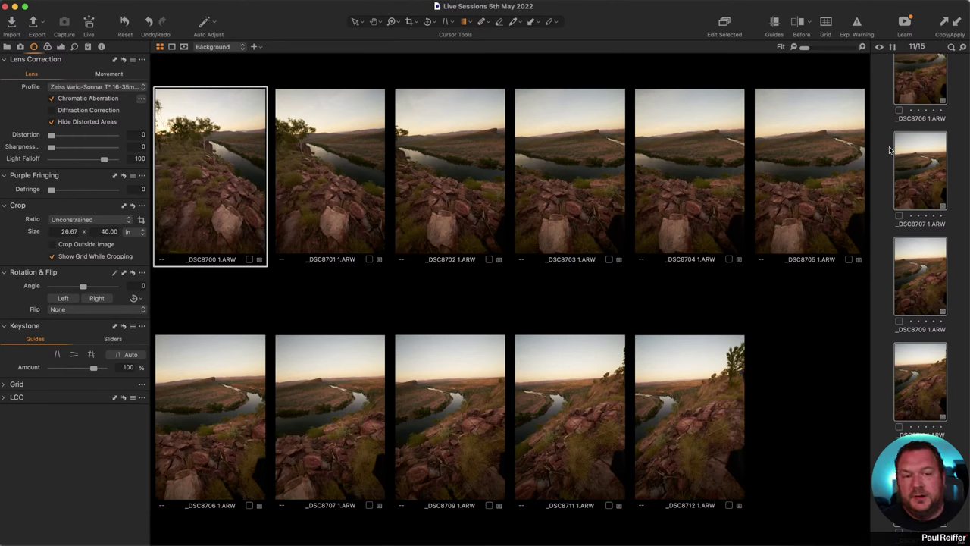
scroll(906, 252, "up", 10)
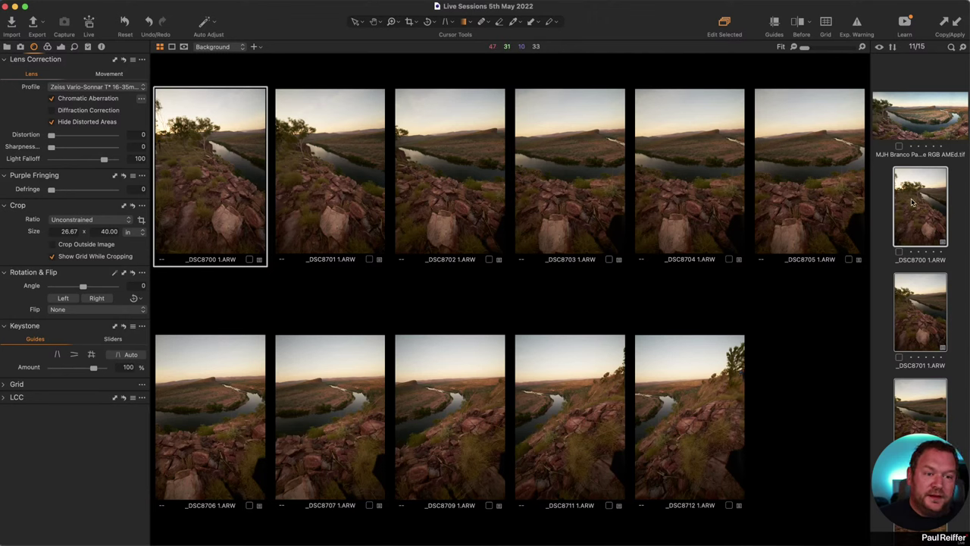
right_click(899, 177)
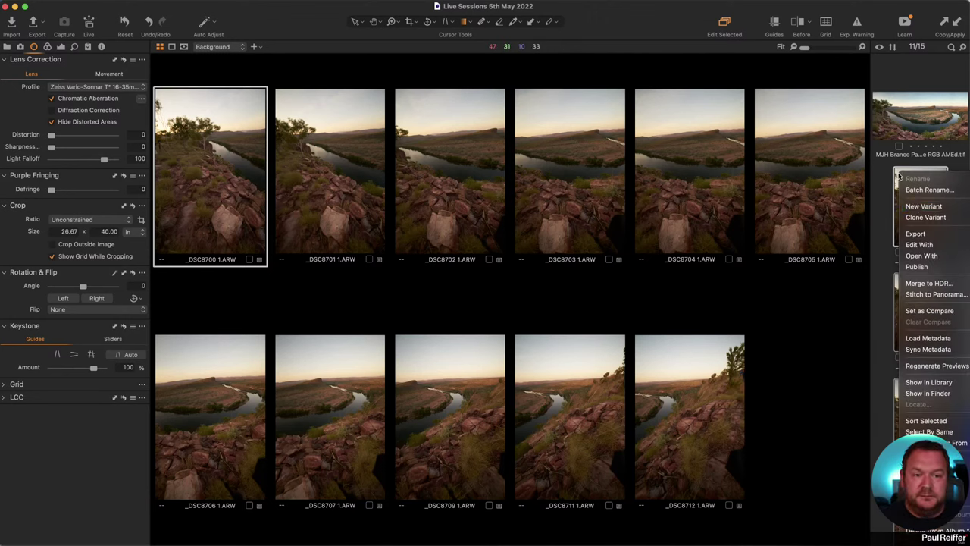
- Stitch the selected frames into a spherical panorama at 100% scale, 11381 x 4955 px
left_click(942, 297)
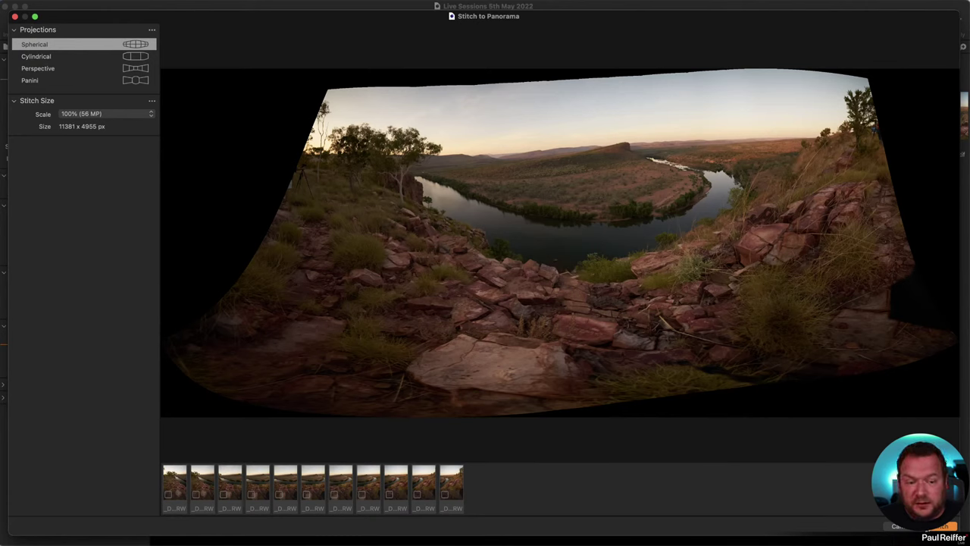
left_click(940, 525)
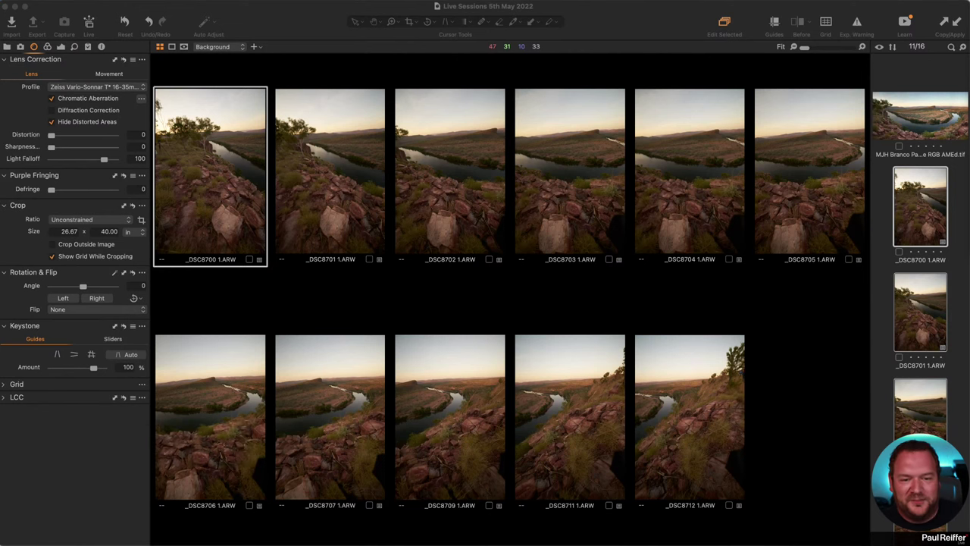
- Select the new _DSC8712 1_Panorama 3.dng thumbnail in the filmstrip
scroll(905, 214, "down", 5)
scroll(905, 214, "down", 5)
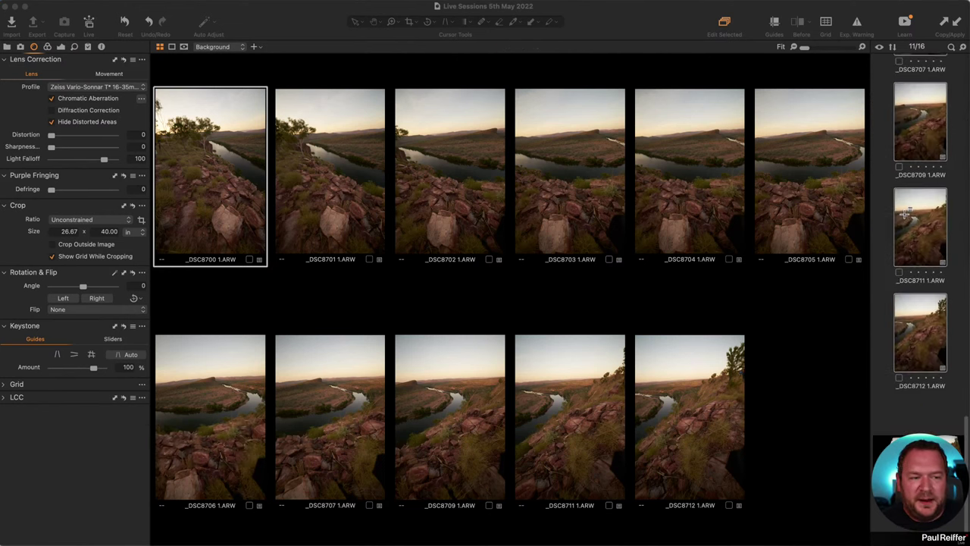
left_click(920, 485)
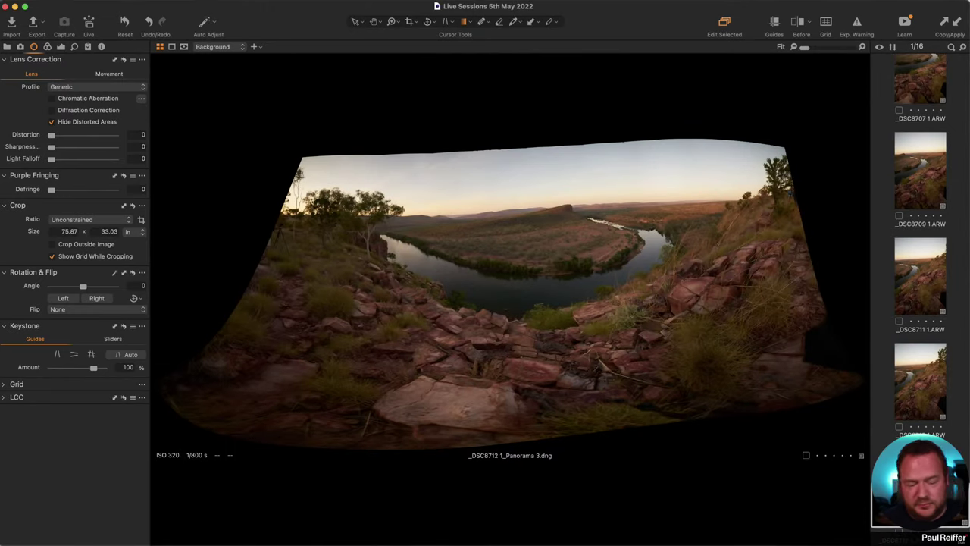
- Reorder the filmstrip so Panorama 3 sits beside Panorama 1 near the top
left_click_drag(919, 470, 936, 192)
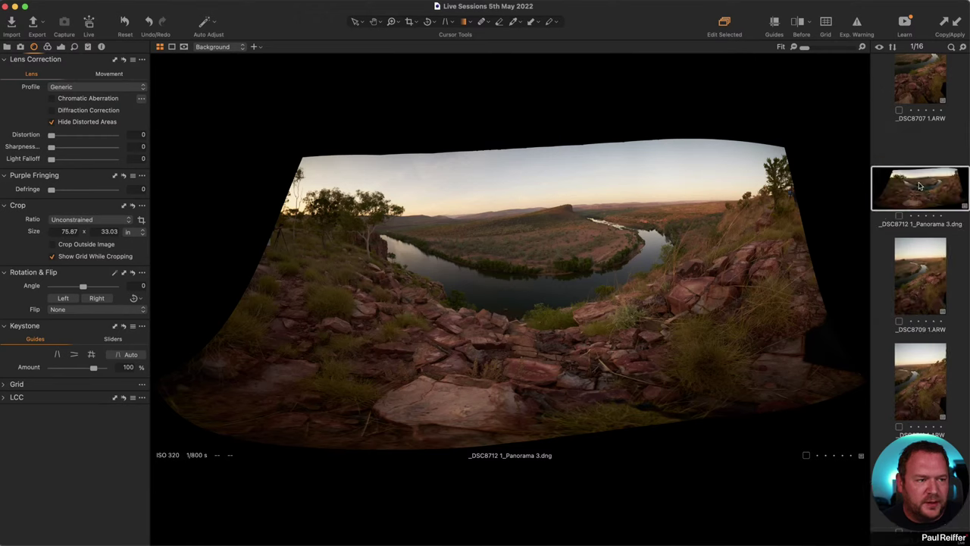
scroll(932, 196, "up", 2)
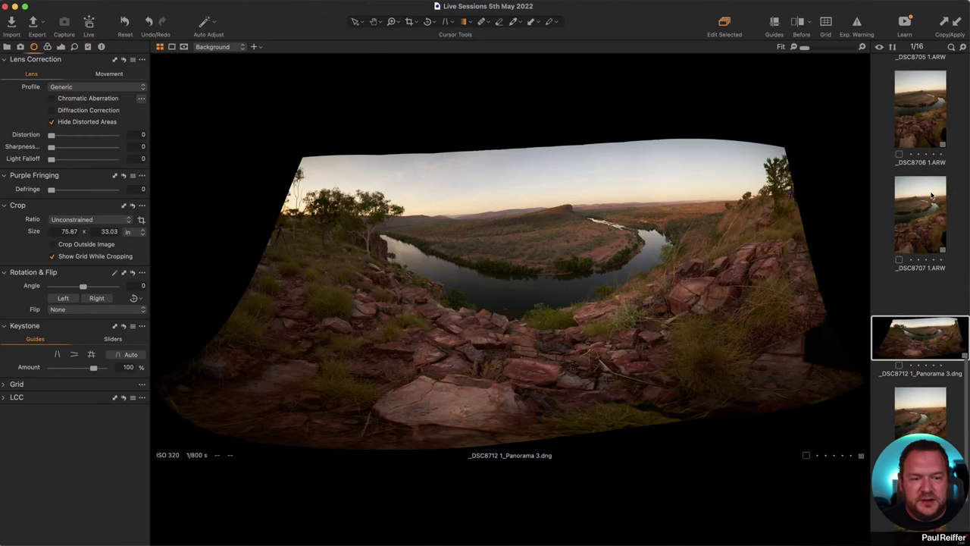
left_click_drag(909, 334, 910, 162)
scroll(909, 162, "up", 4)
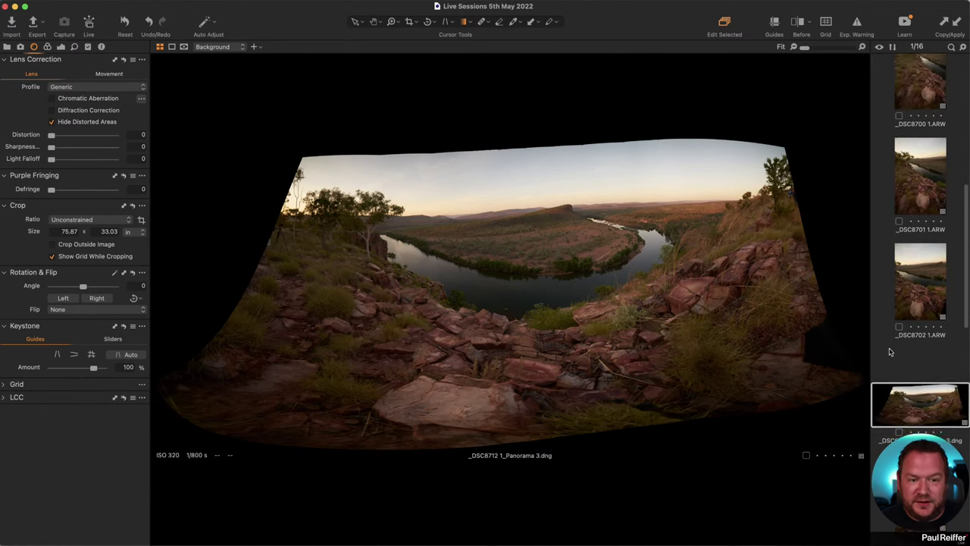
left_click_drag(909, 401, 916, 143)
scroll(917, 227, "down", 10)
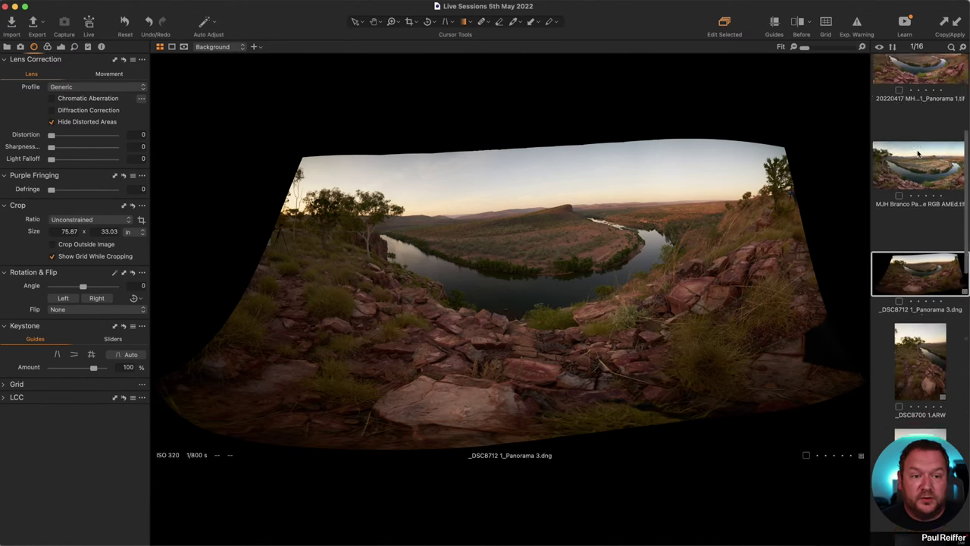
left_click_drag(913, 272, 905, 224)
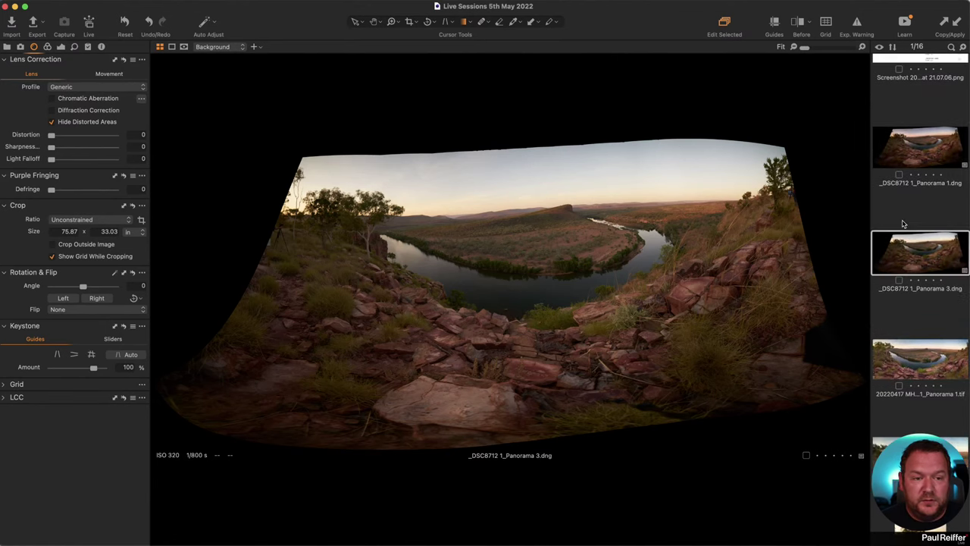
- Compare Panorama 1 with Panorama 3, ending on Panorama 1
left_click(932, 160)
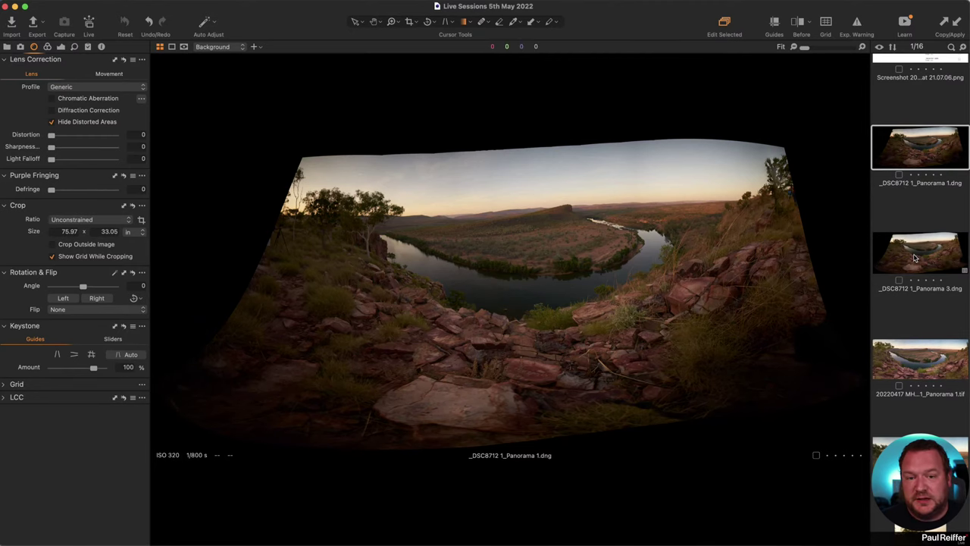
left_click(914, 259)
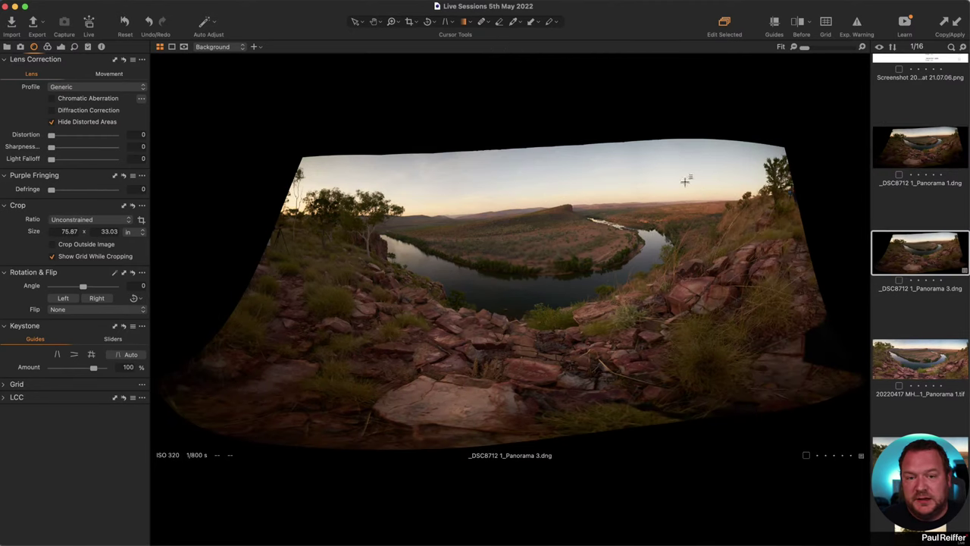
left_click(929, 143)
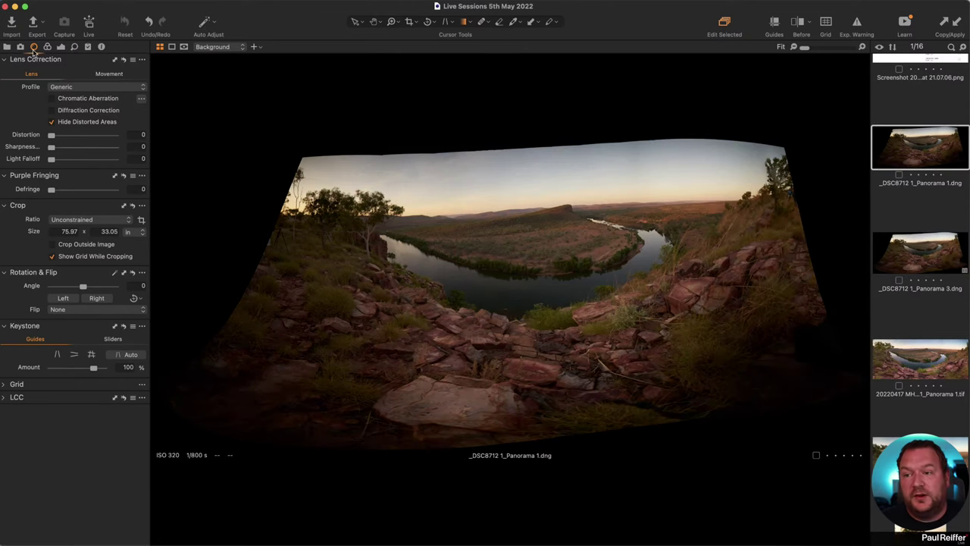
- Apply a first Exposure pass: Highlight -82, Clarity 34, Dehaze 52
left_click(61, 47)
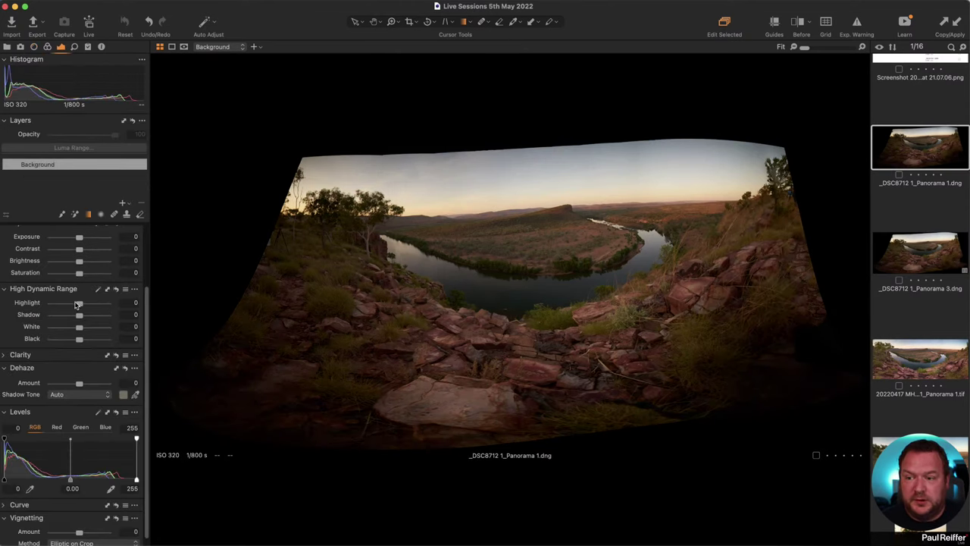
left_click_drag(78, 304, 56, 303)
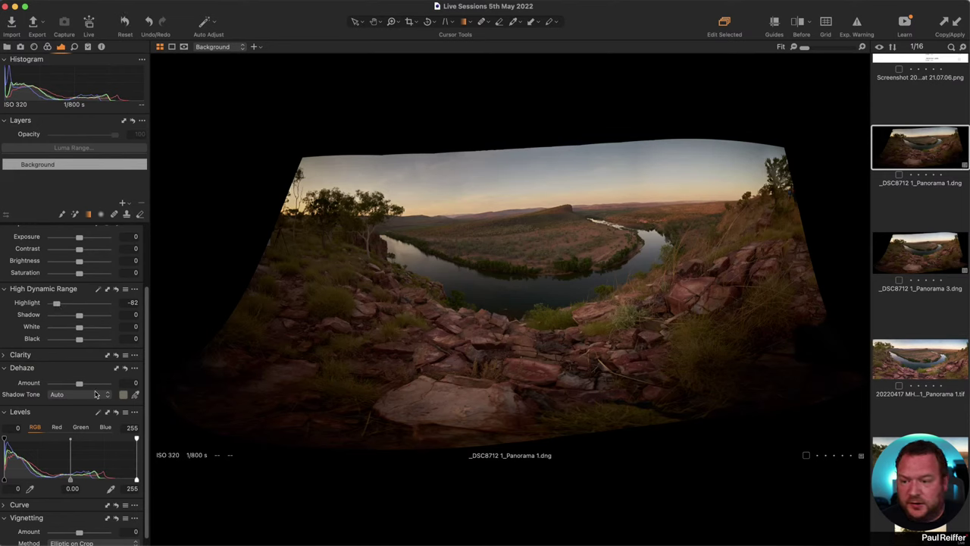
left_click(6, 355)
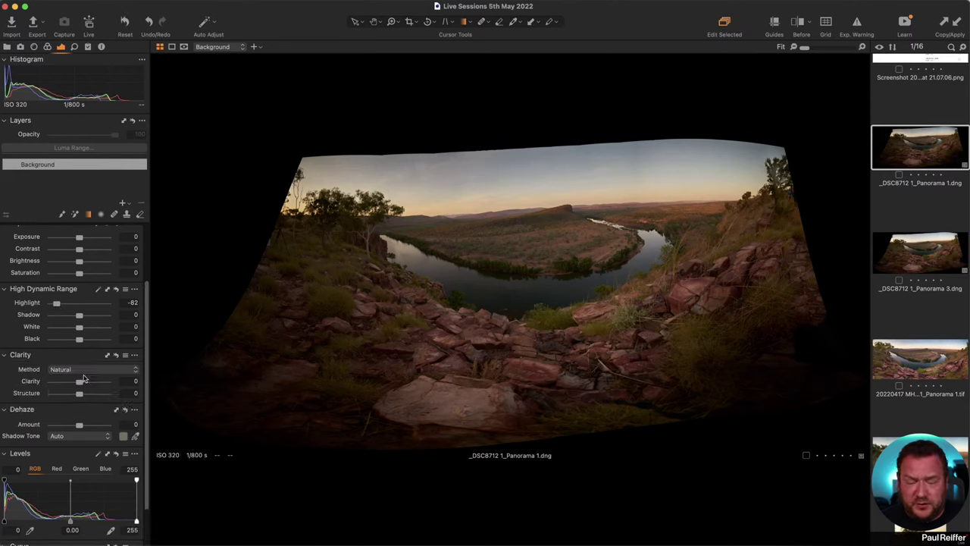
left_click_drag(81, 380, 89, 383)
left_click_drag(78, 424, 93, 428)
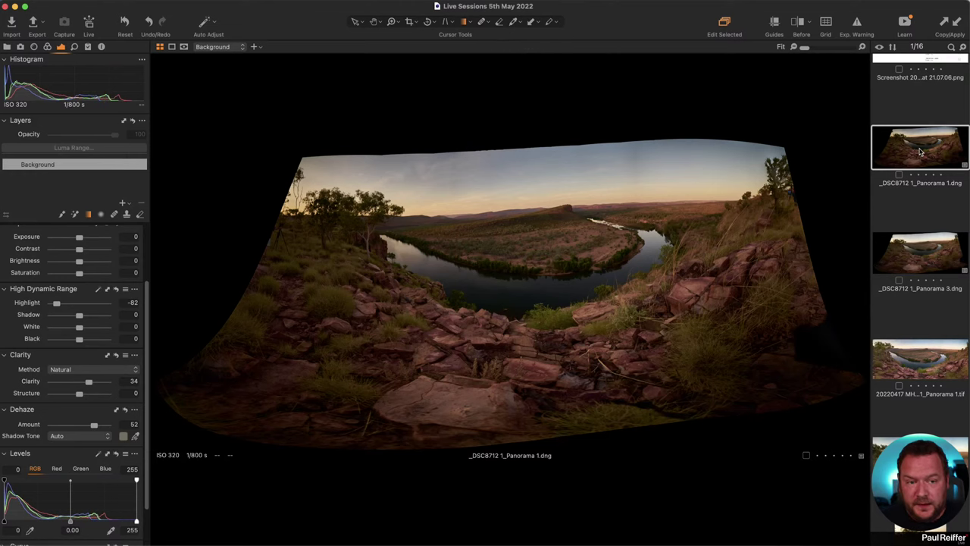
- After comparing with Panorama 1, refine Panorama 3 to Highlight -23, Clarity 18, Dehaze 23
left_click(922, 254)
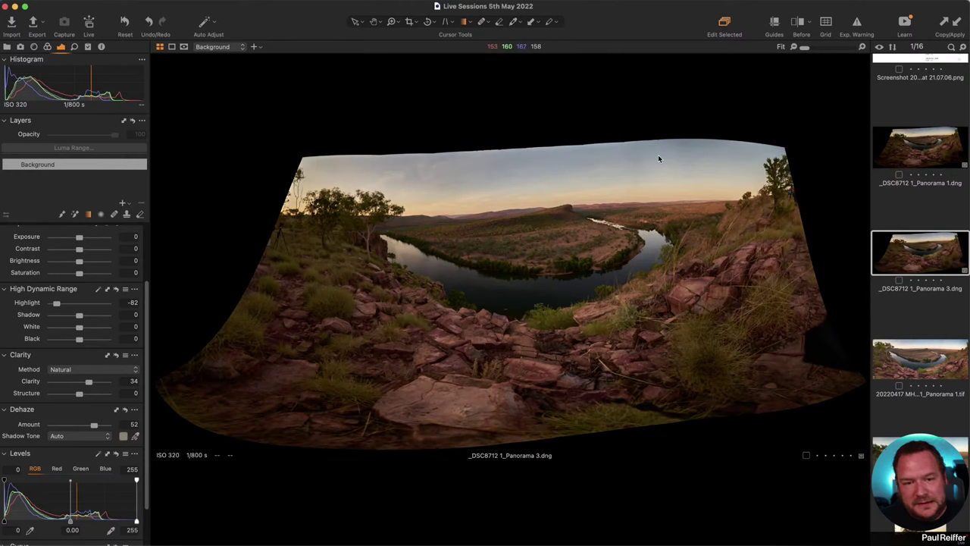
left_click(907, 151)
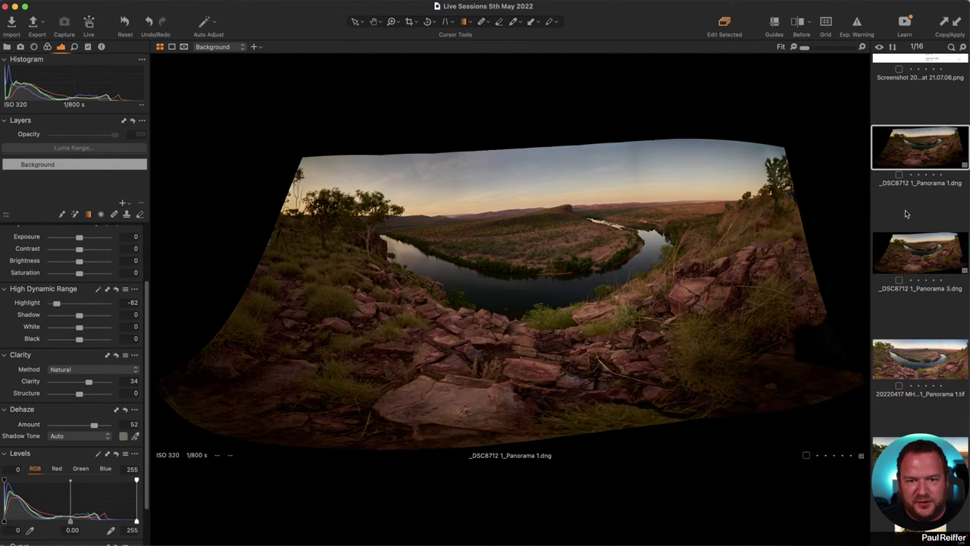
left_click(913, 243)
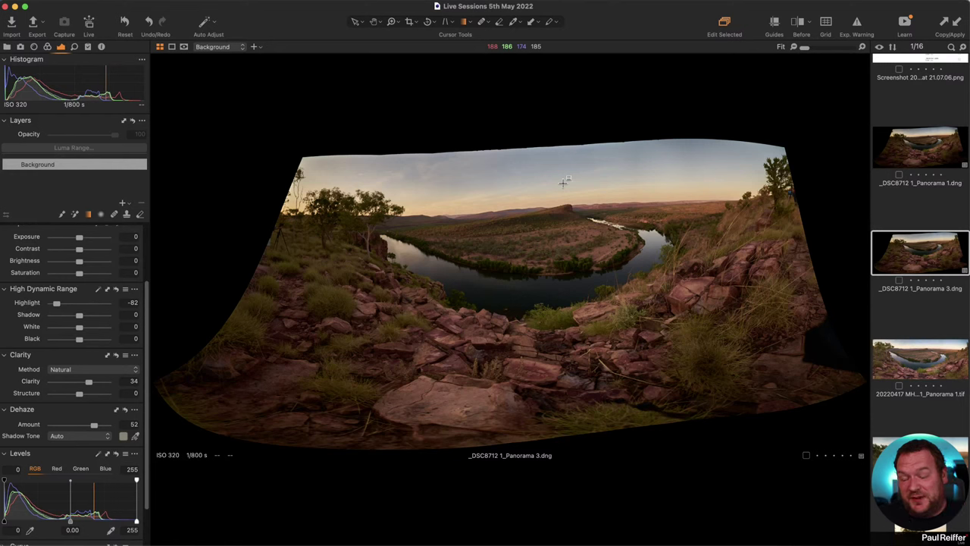
left_click_drag(89, 381, 84, 382)
left_click_drag(94, 425, 86, 425)
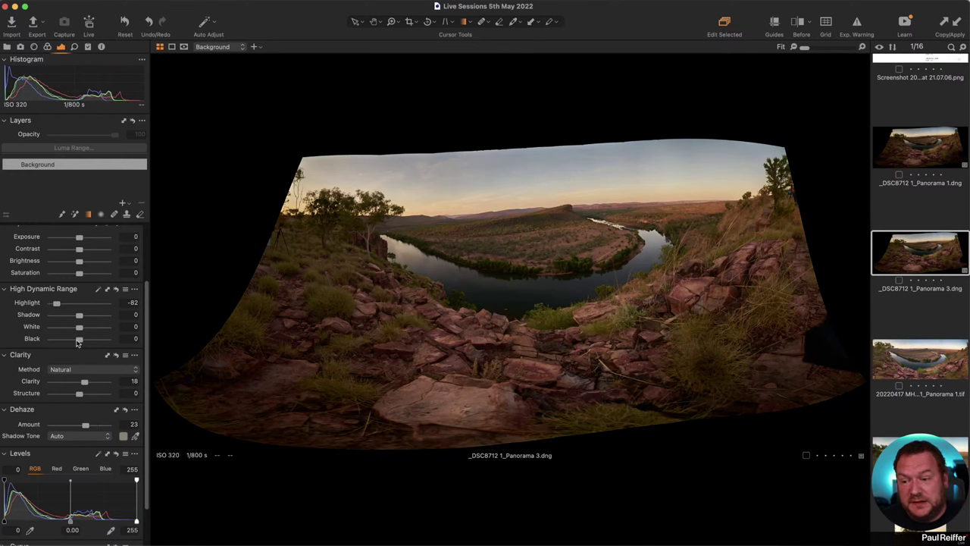
left_click_drag(56, 302, 74, 305)
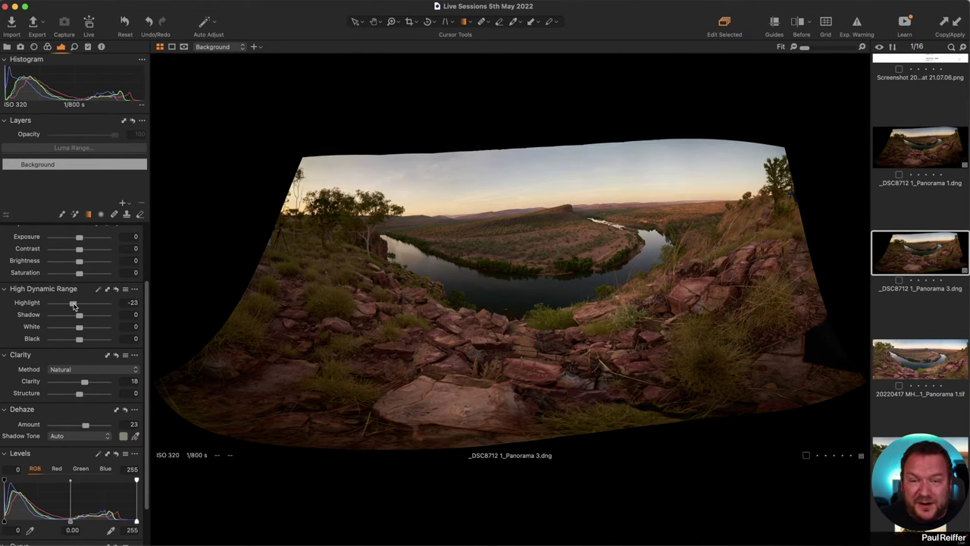
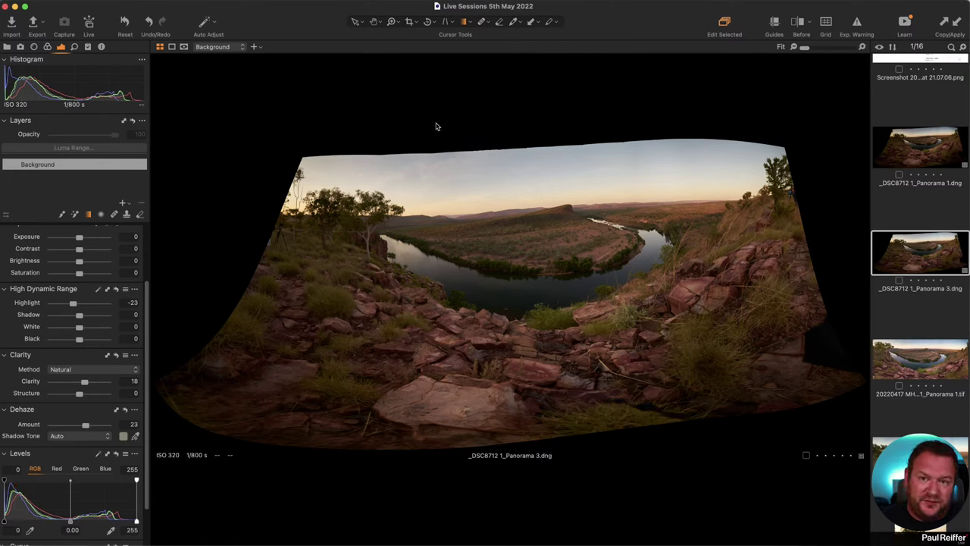
- Auto-level the panorama with Rotation & Flip to a 3.28° angle
left_click(424, 21)
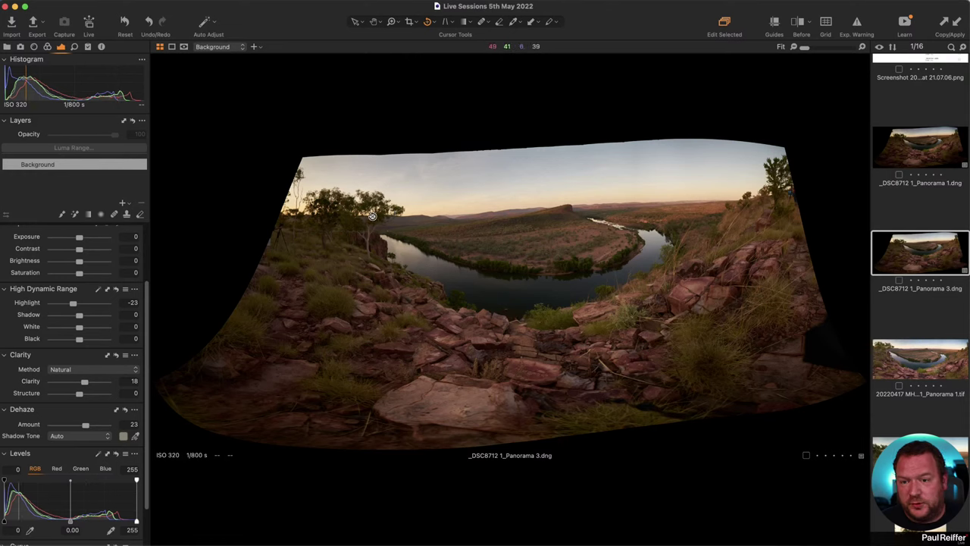
left_click(34, 47)
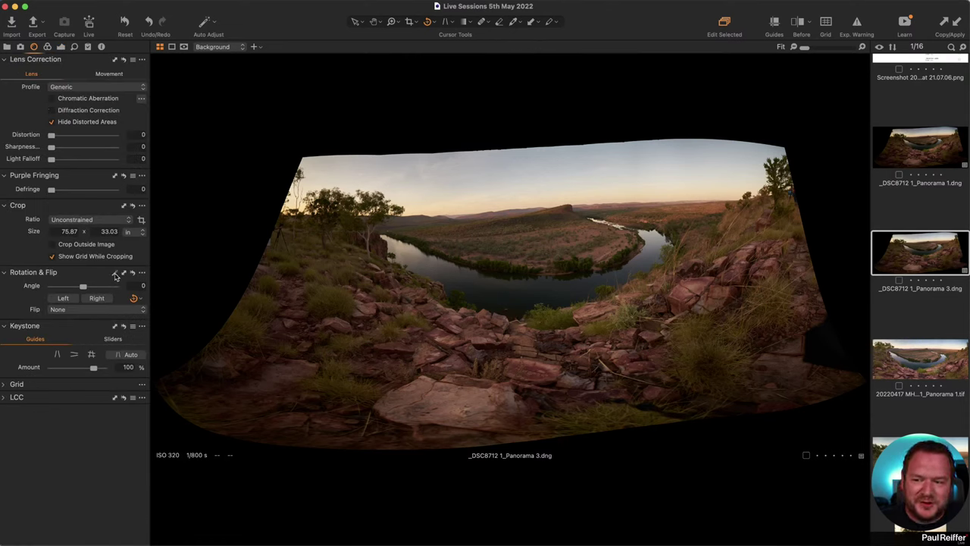
left_click(115, 273)
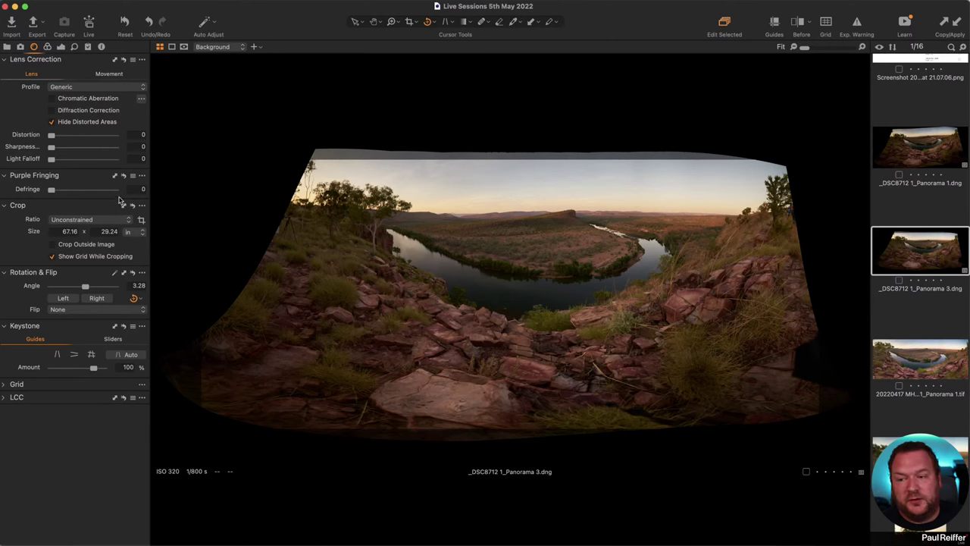
- Check the straightened horizon against a guide line, then hide the guides
left_click(774, 21)
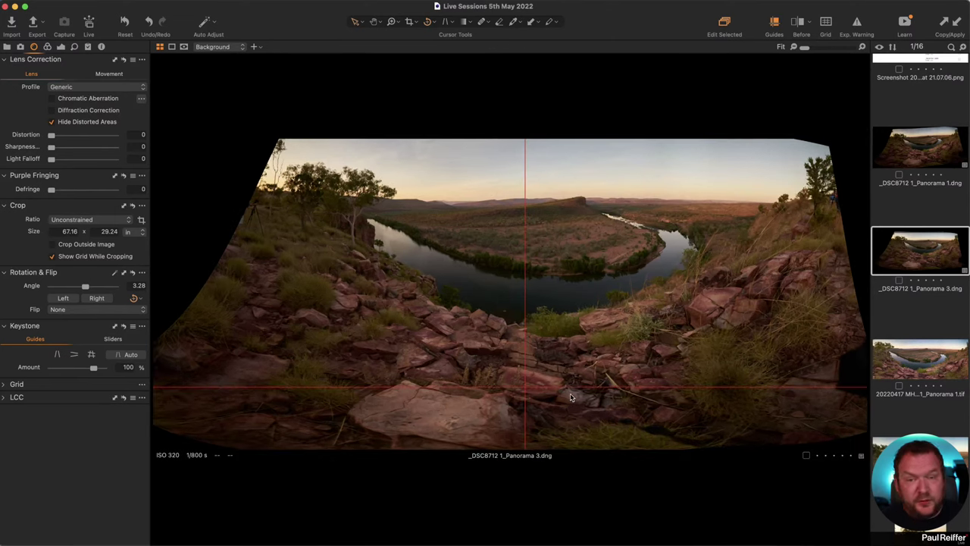
left_click_drag(572, 386, 576, 201)
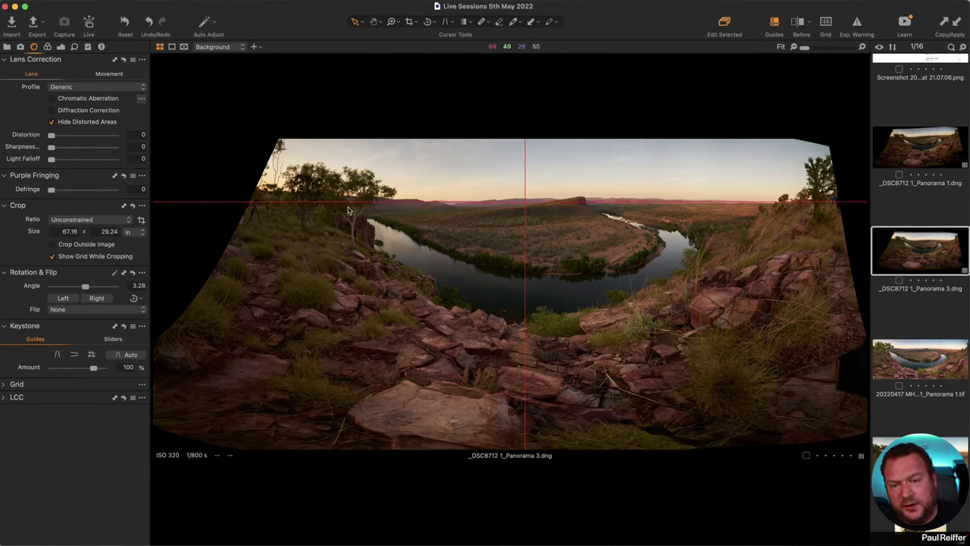
left_click(774, 23)
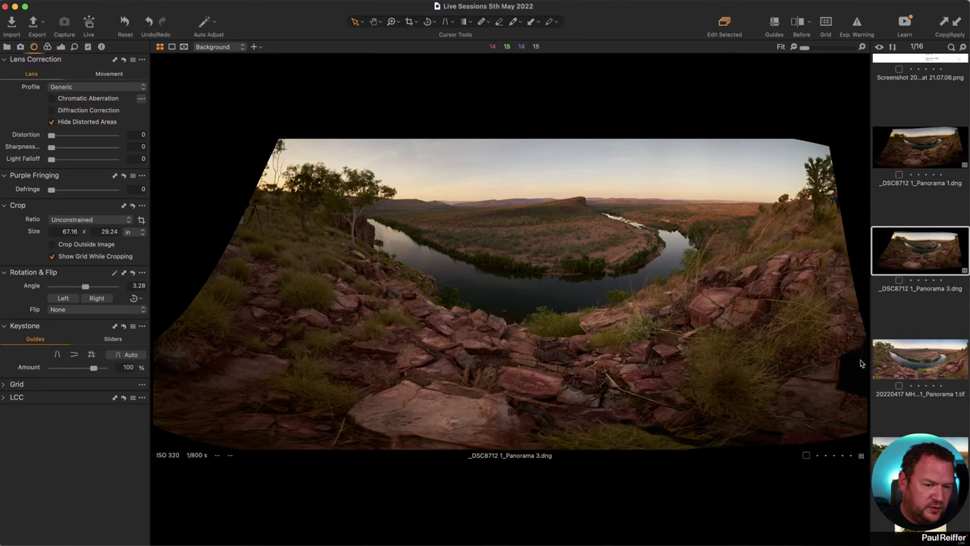
- Crop the panorama to 48.59 × 21.84 in by pulling in the top-right and bottom-left corners
left_click(410, 21)
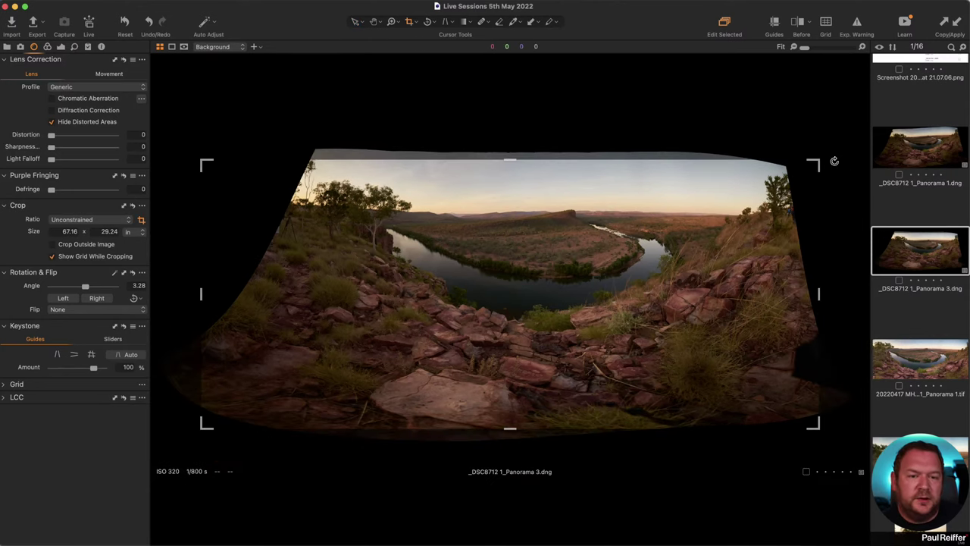
left_click_drag(820, 160, 762, 166)
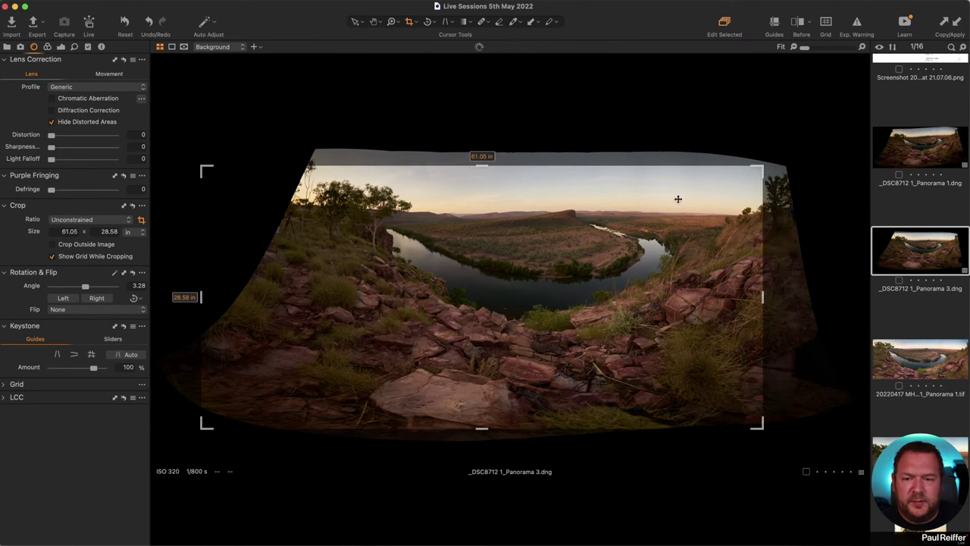
left_click_drag(205, 426, 317, 371)
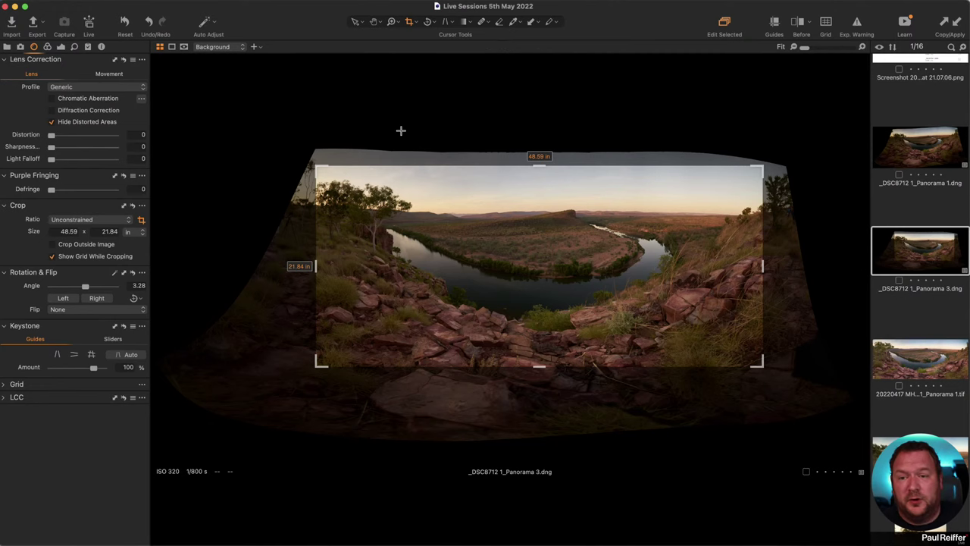
left_click(356, 22)
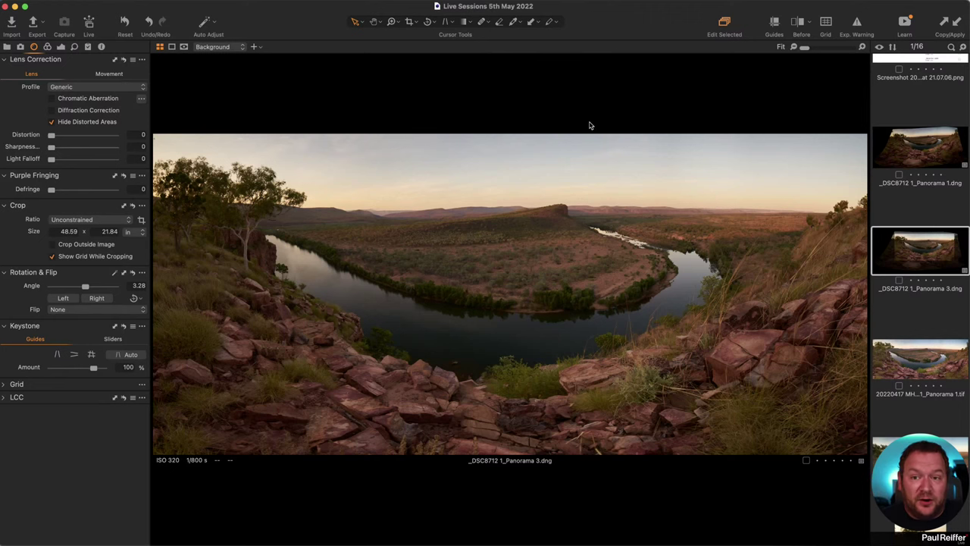
left_click(409, 23)
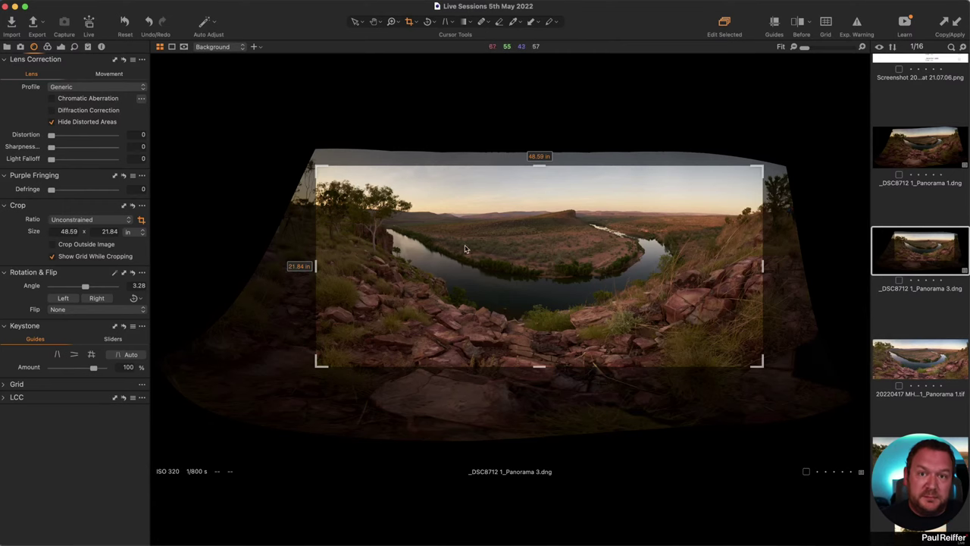
left_click(356, 22)
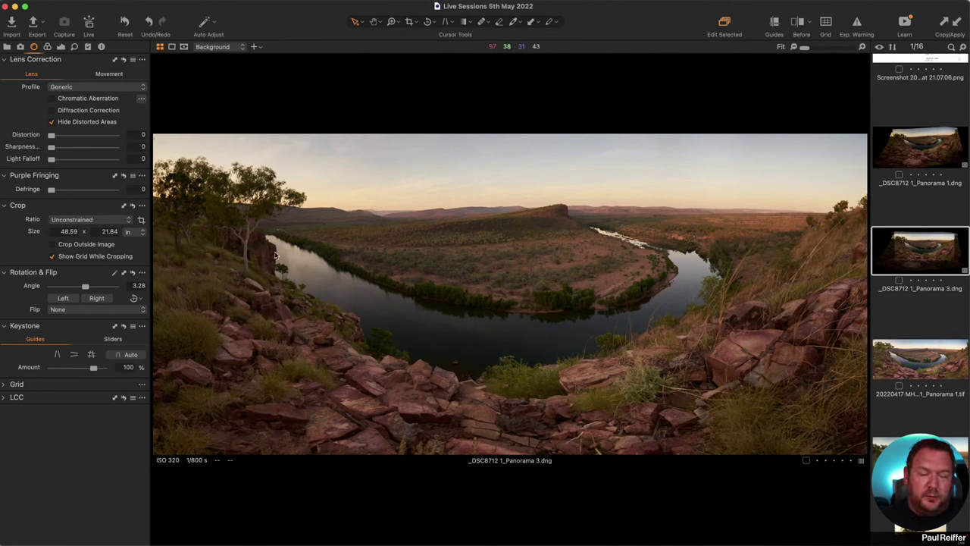
scroll(909, 303, "up", 2)
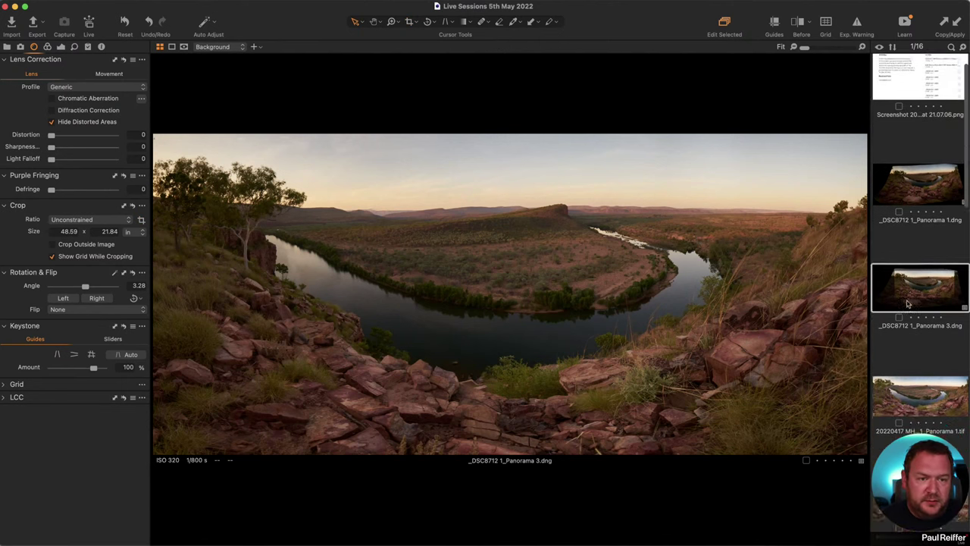
- Preview several styles, then apply Golden Hour - 2 (Highlights -) on a new layer
scroll(907, 303, "down", 3)
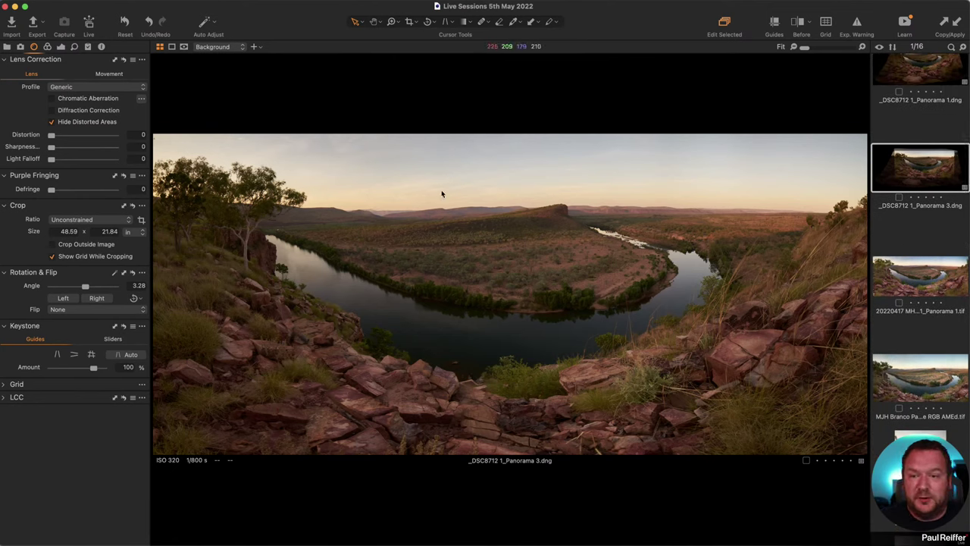
left_click(88, 47)
left_click(52, 156)
scroll(52, 158, "up", 3)
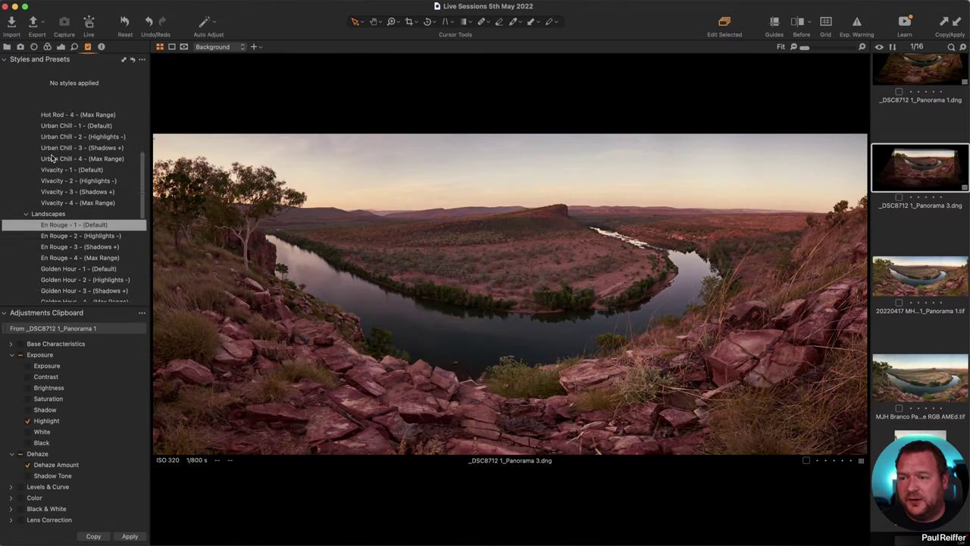
scroll(51, 157, "down", 3)
left_click(76, 195)
left_click(90, 206)
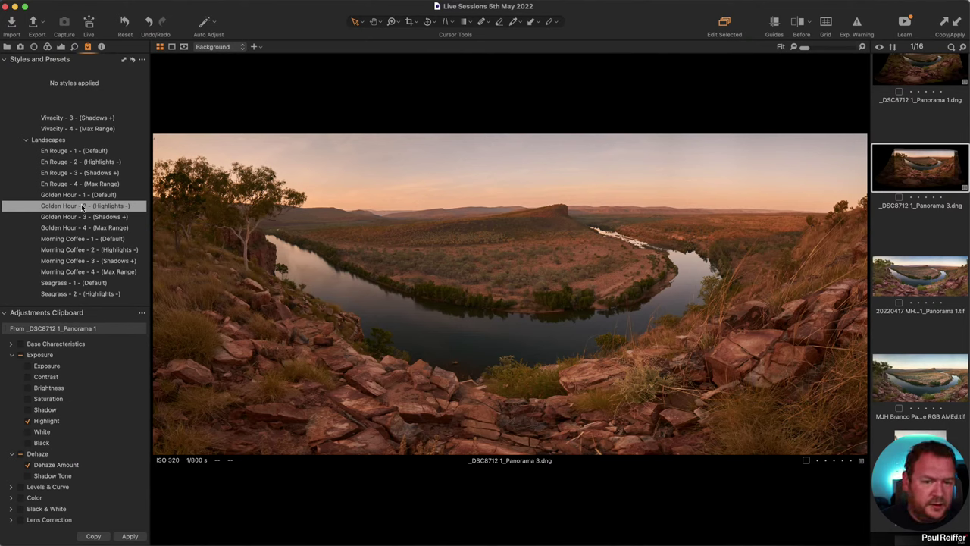
left_click(82, 238)
left_click(83, 249)
left_click(87, 195)
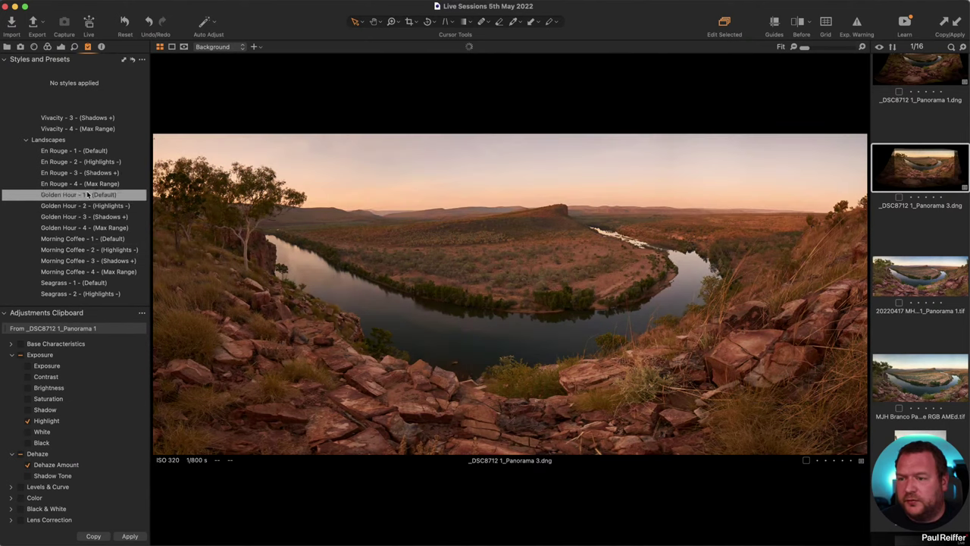
left_click(89, 206)
right_click(99, 205)
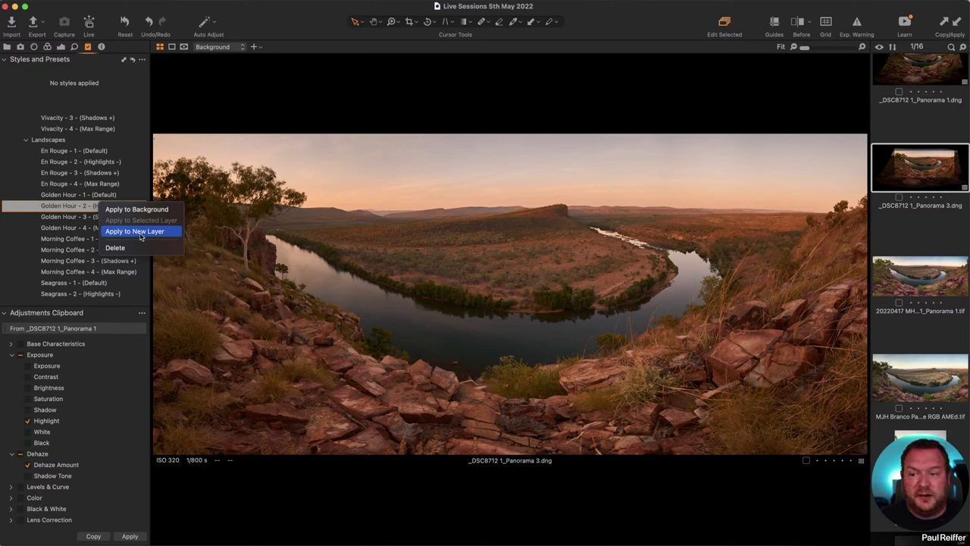
left_click(141, 232)
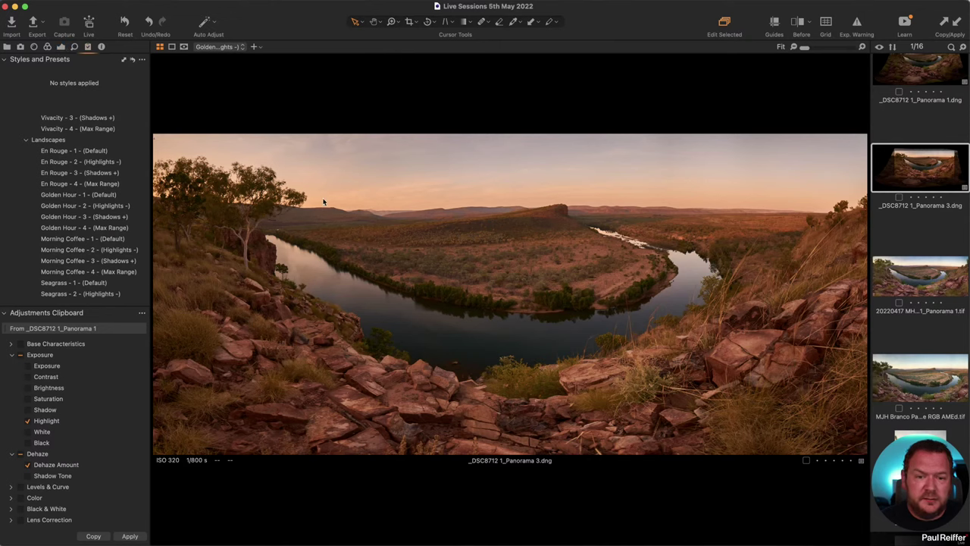
- Set the Golden Hour layer's opacity to 50 and add an empty adjustment layer
key("super+5")
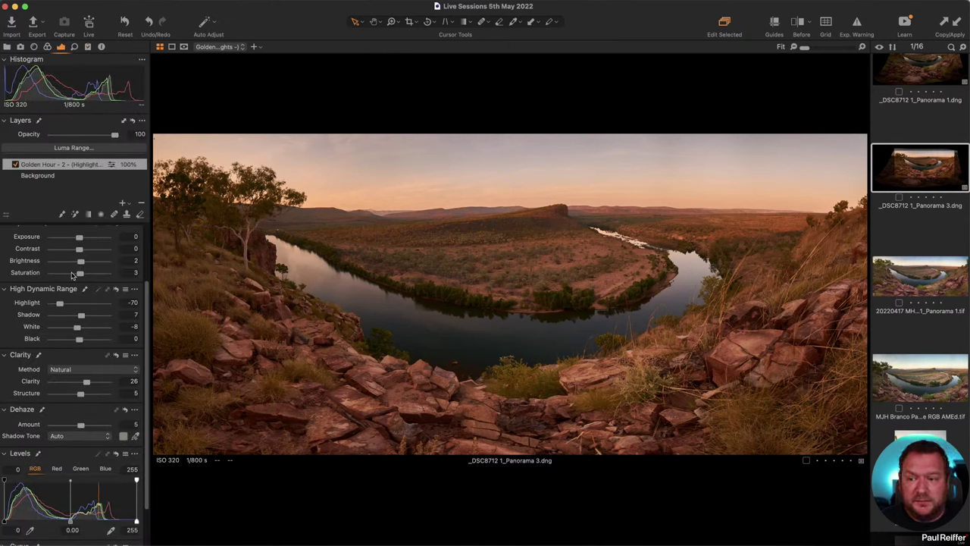
scroll(72, 274, "up", 3)
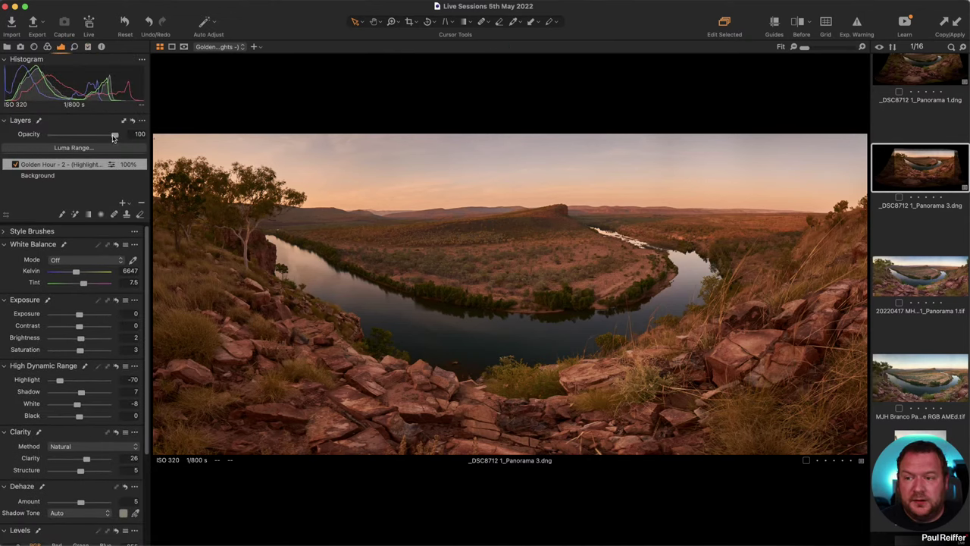
left_click_drag(112, 138, 84, 138)
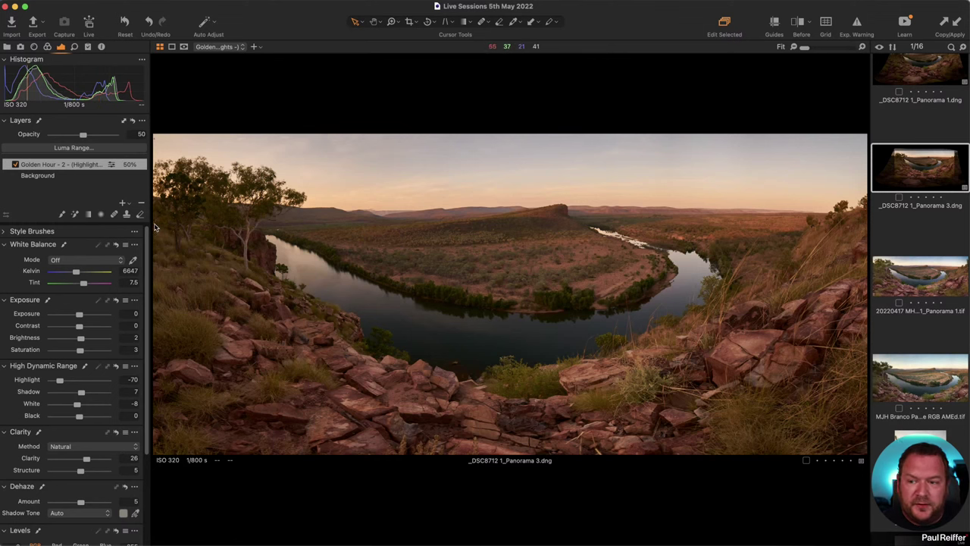
left_click(124, 205)
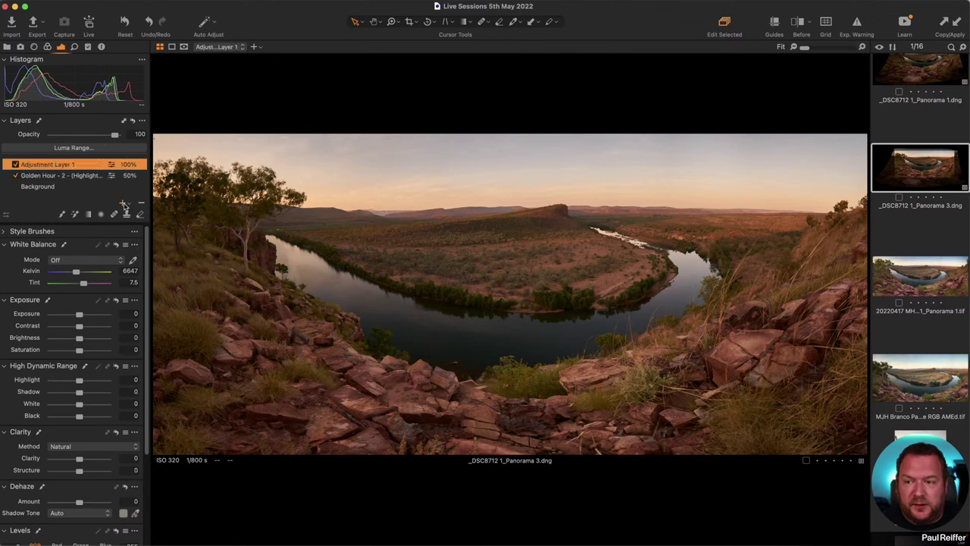
- Rename the new layer to 'Sky' and draw a linear gradient mask over the sky
double_click(52, 166)
type("Sky")
key("Return")
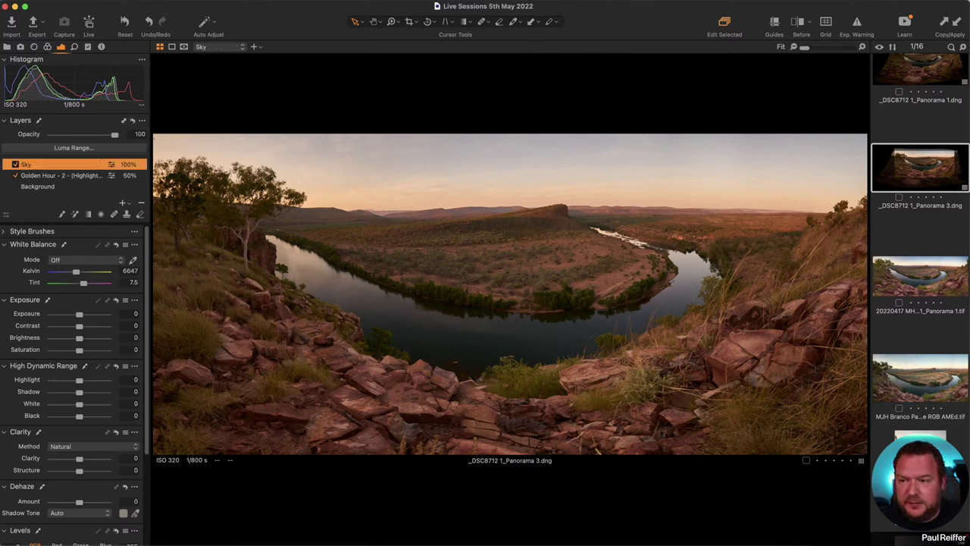
left_click(90, 215)
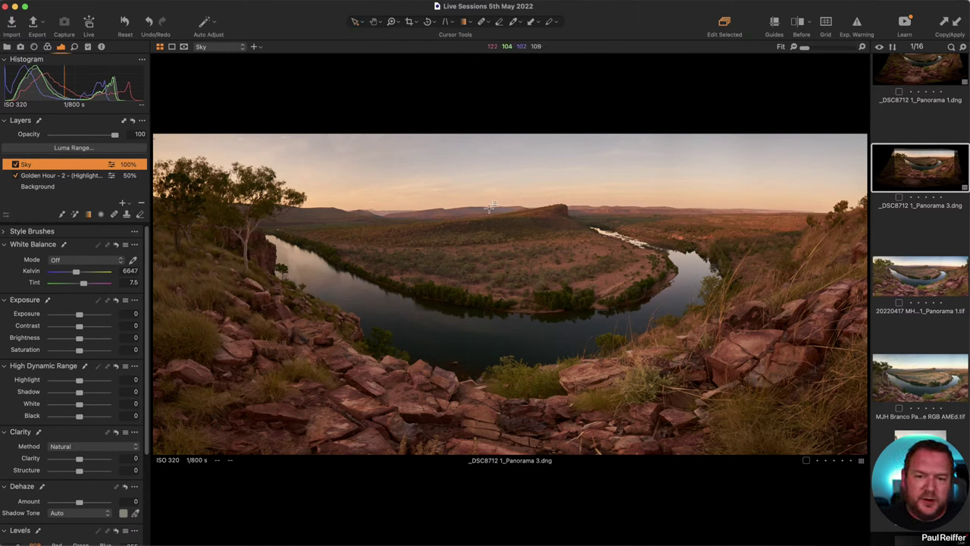
left_click_drag(491, 207, 496, 241)
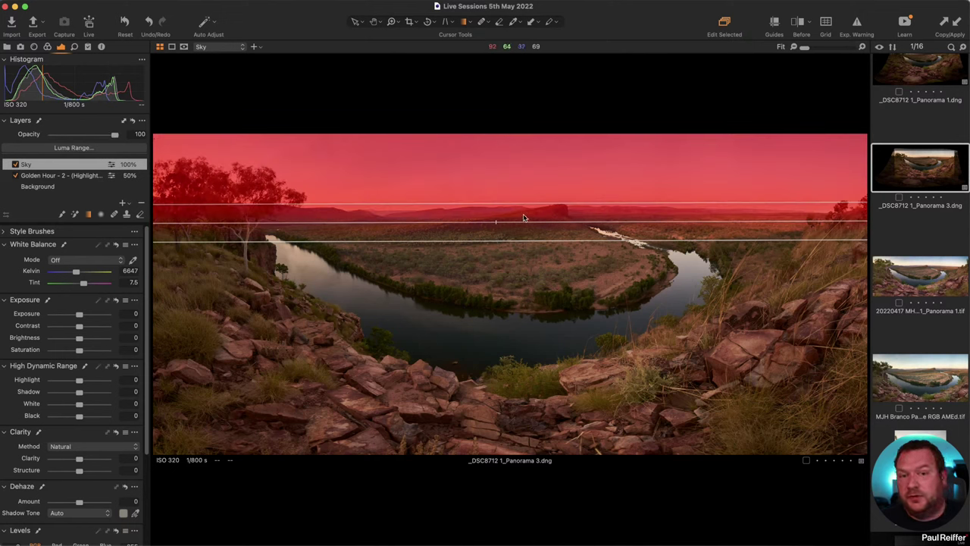
- Reposition the gradient so its fade ends just below the distant ridge
left_click_drag(523, 218, 525, 201)
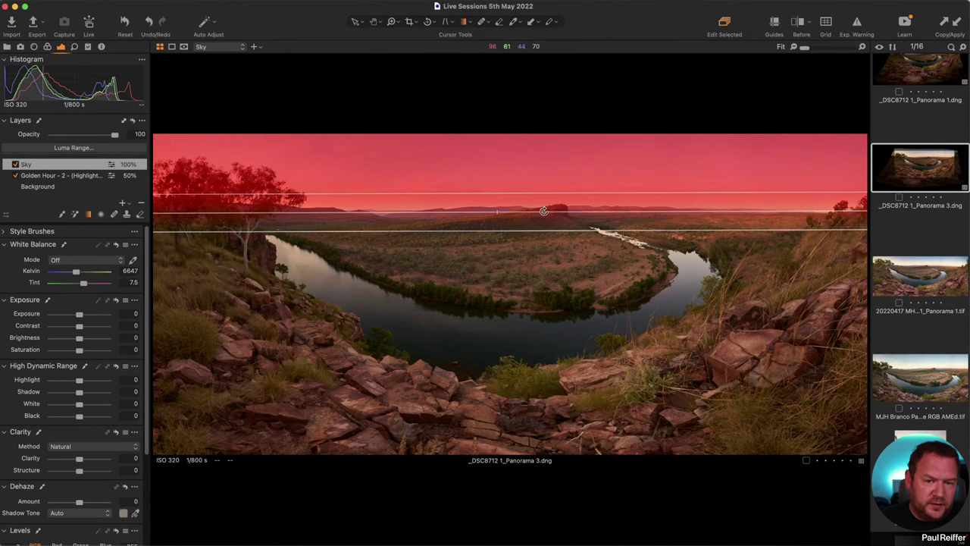
left_click_drag(544, 211, 556, 188)
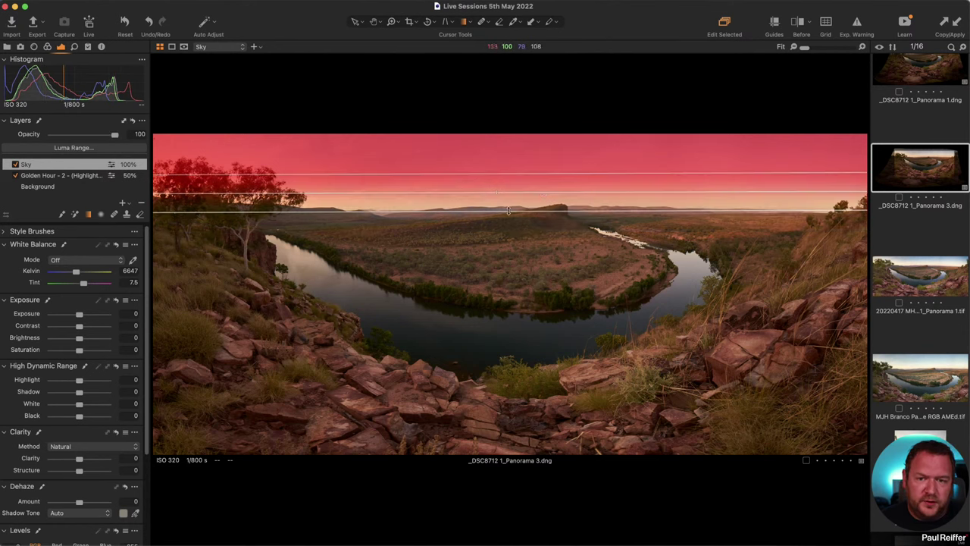
left_click_drag(508, 226, 511, 236)
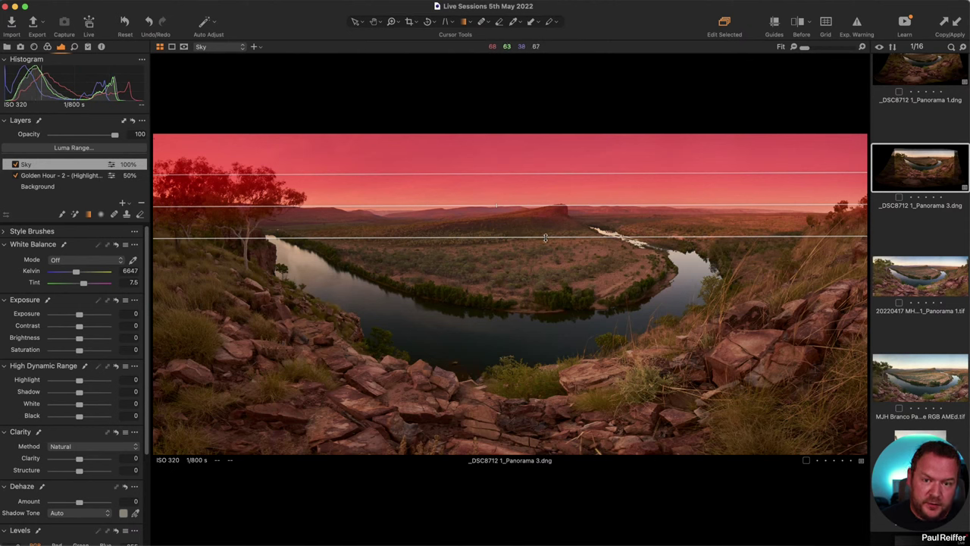
left_click_drag(544, 237, 545, 361)
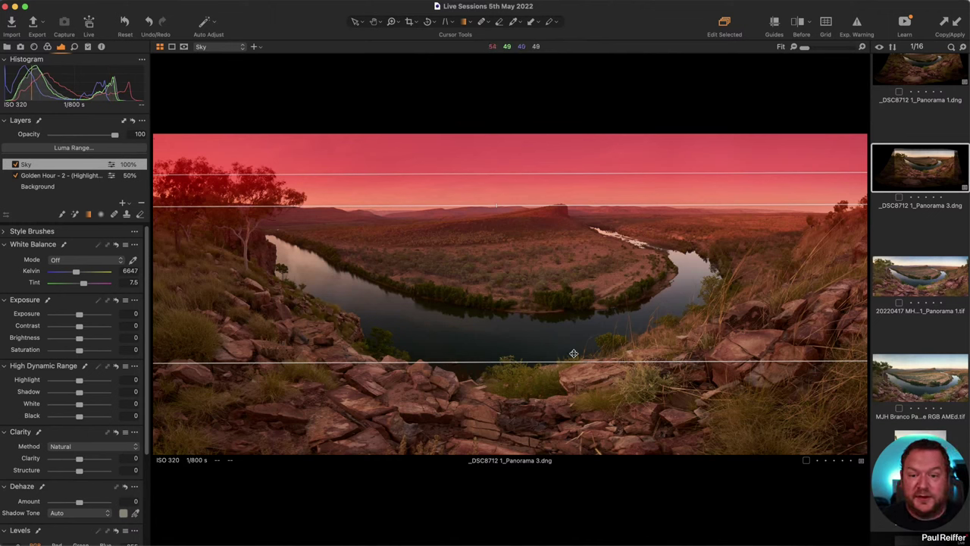
left_click_drag(573, 362, 530, 223)
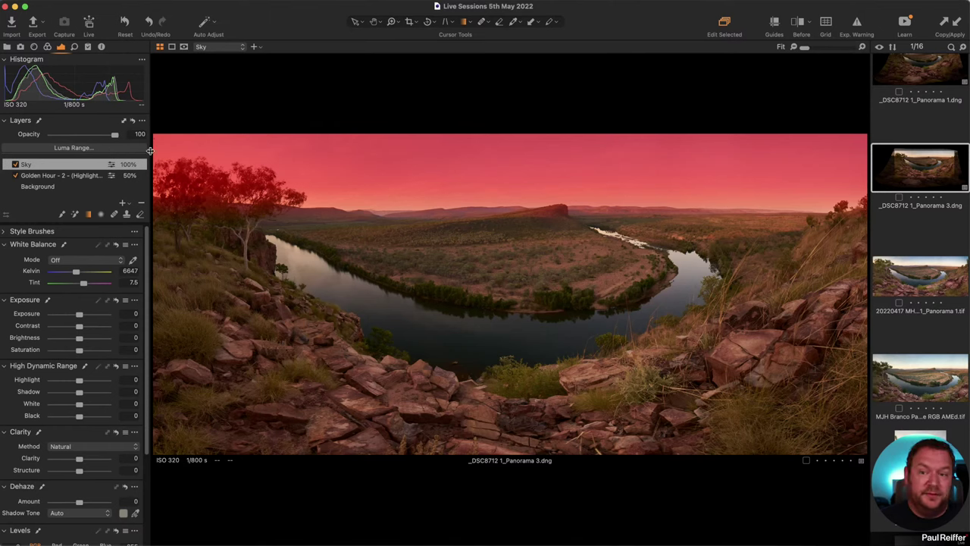
- Restrict the Sky mask to luma range 139–255 with radius 0.4 and apply it
left_click(67, 150)
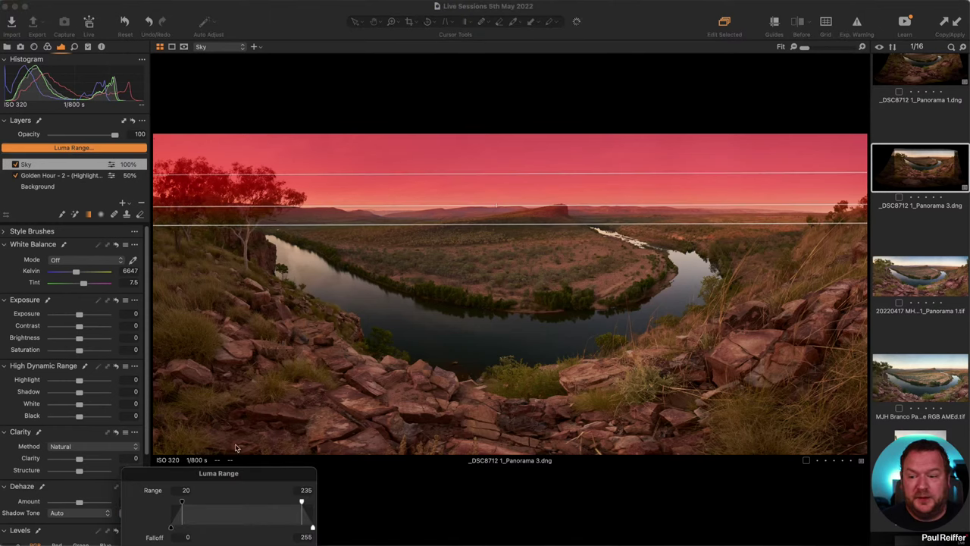
left_click_drag(262, 479, 414, 289)
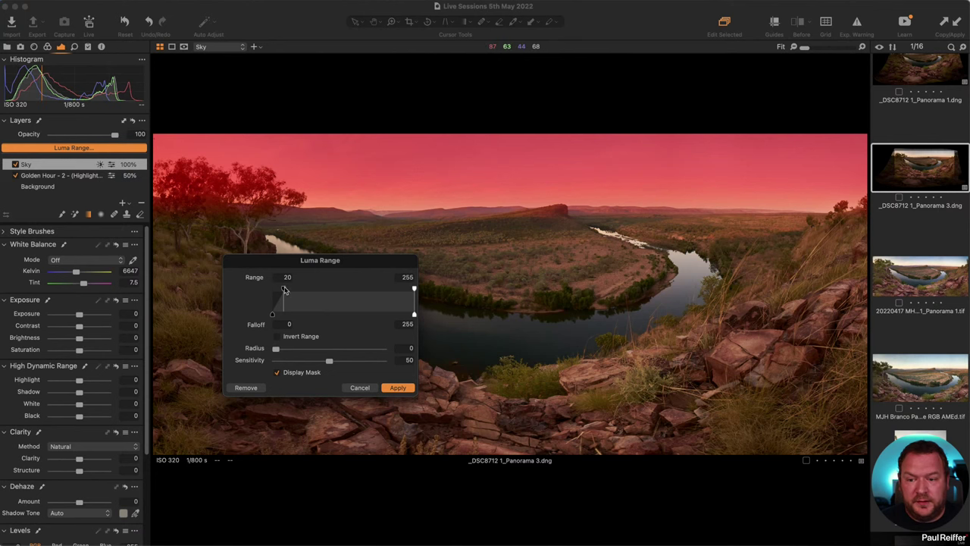
left_click_drag(282, 290, 321, 293)
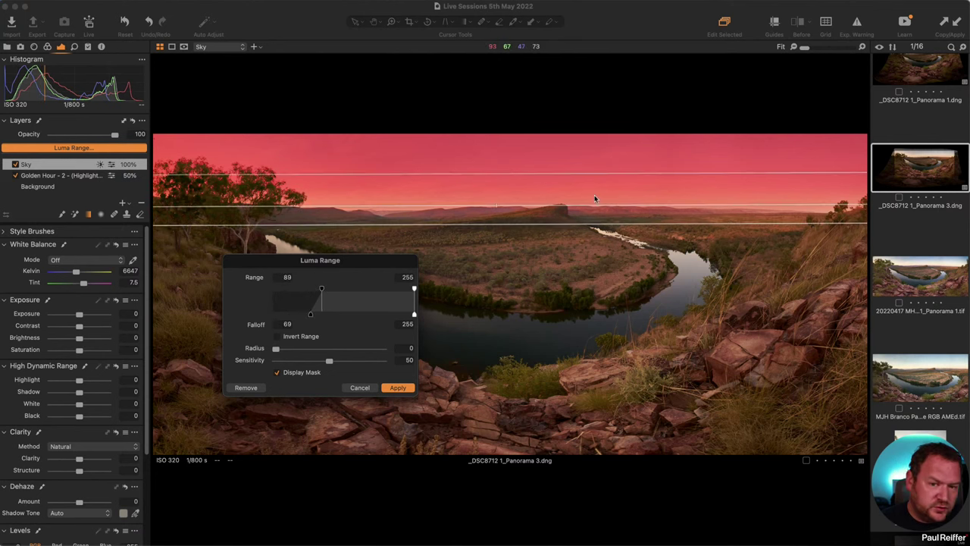
left_click_drag(322, 291, 327, 318)
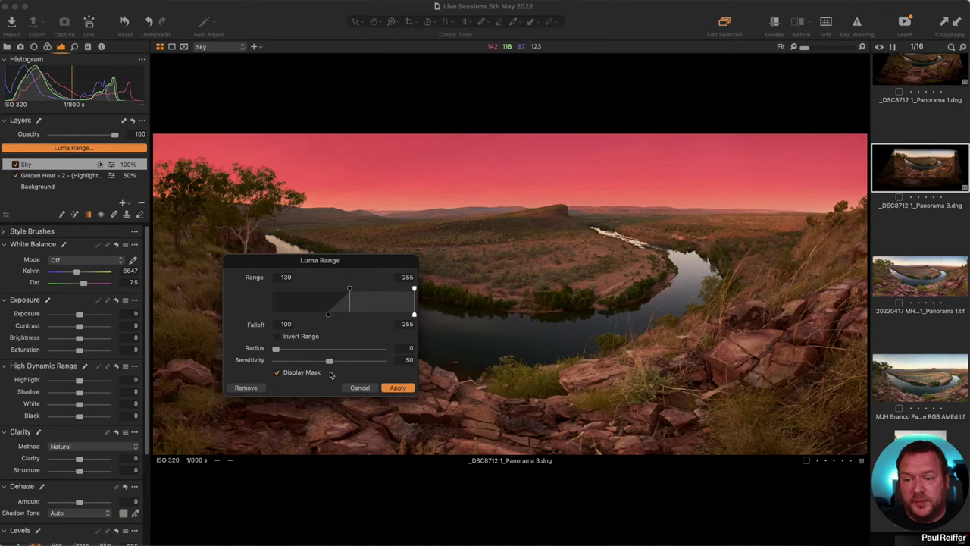
left_click_drag(276, 349, 282, 351)
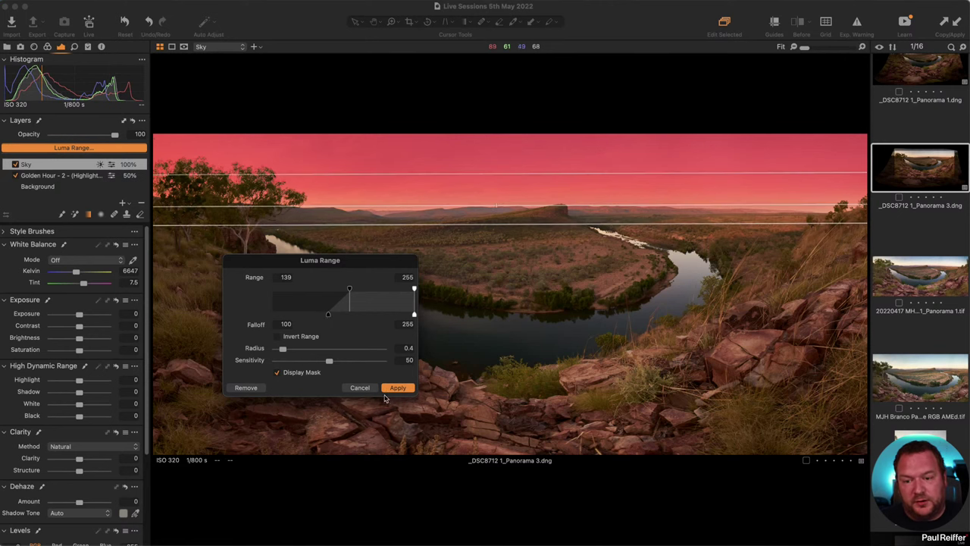
left_click(397, 387)
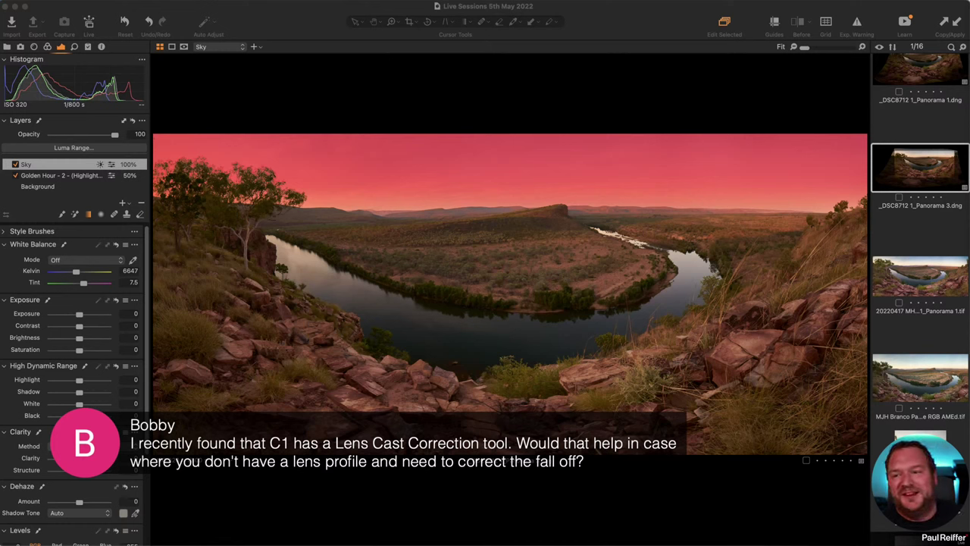
- Show the Lens tools and expand the LCC section
left_click(33, 47)
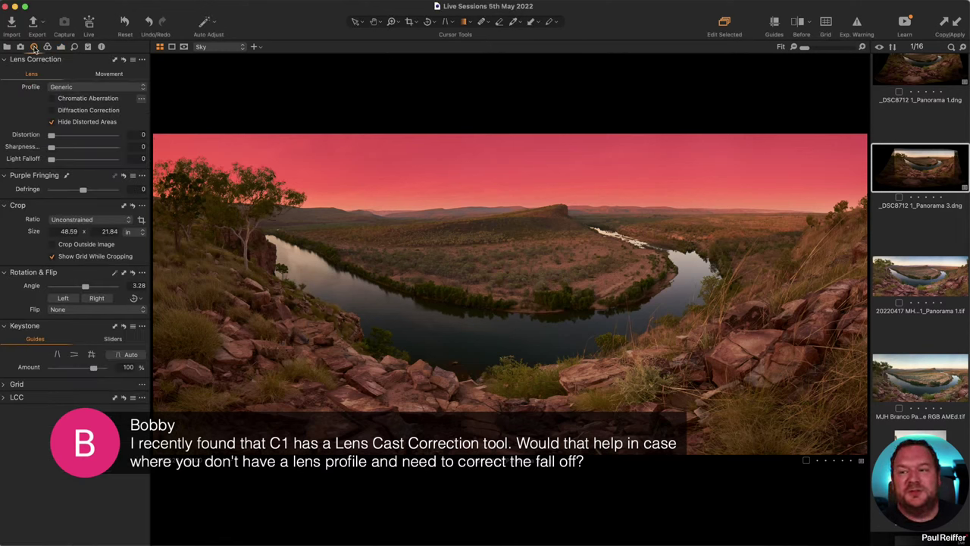
left_click(8, 398)
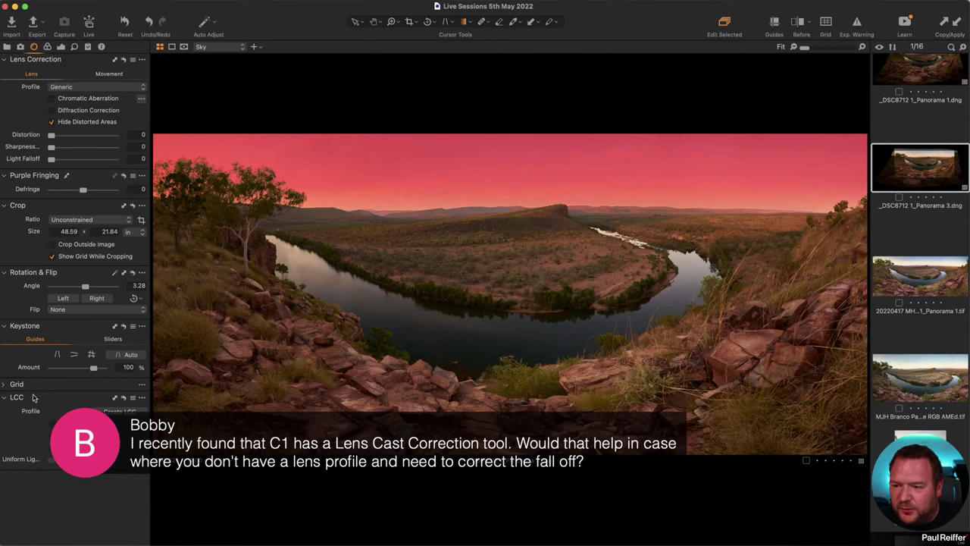
- Move the LCC tool higher up in the Lens tool list
left_click_drag(35, 397, 43, 200)
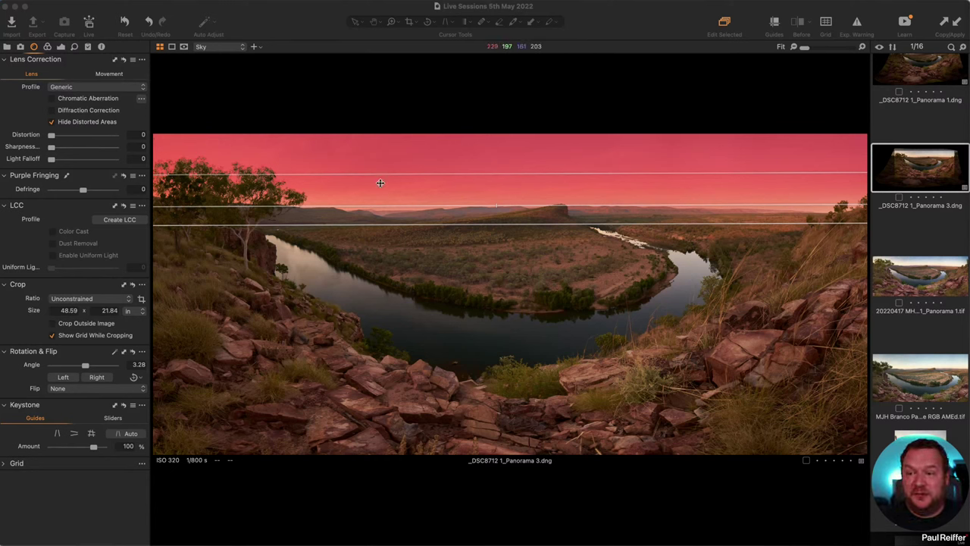
- View the Sky layer's mask in grayscale, then hide it to see the colour image
left_click(61, 46)
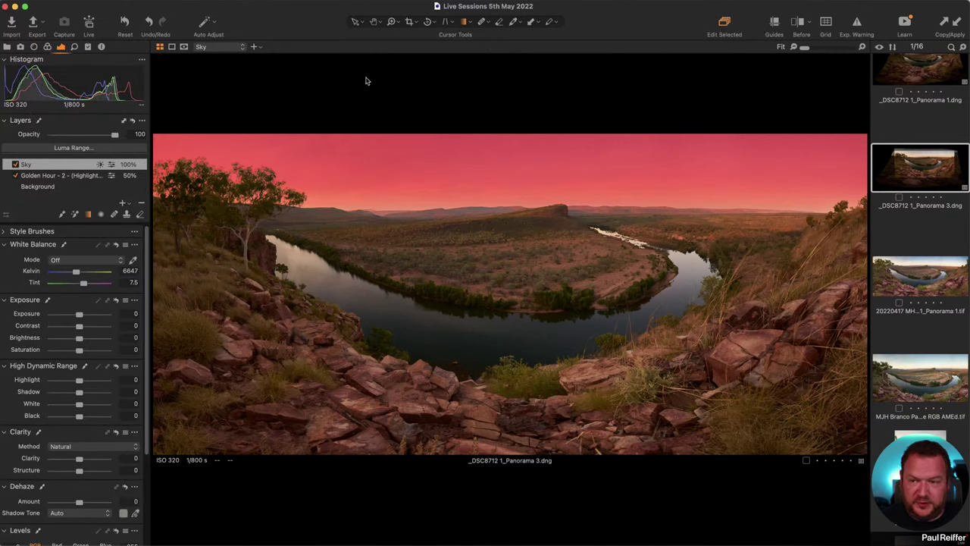
left_click(184, 47)
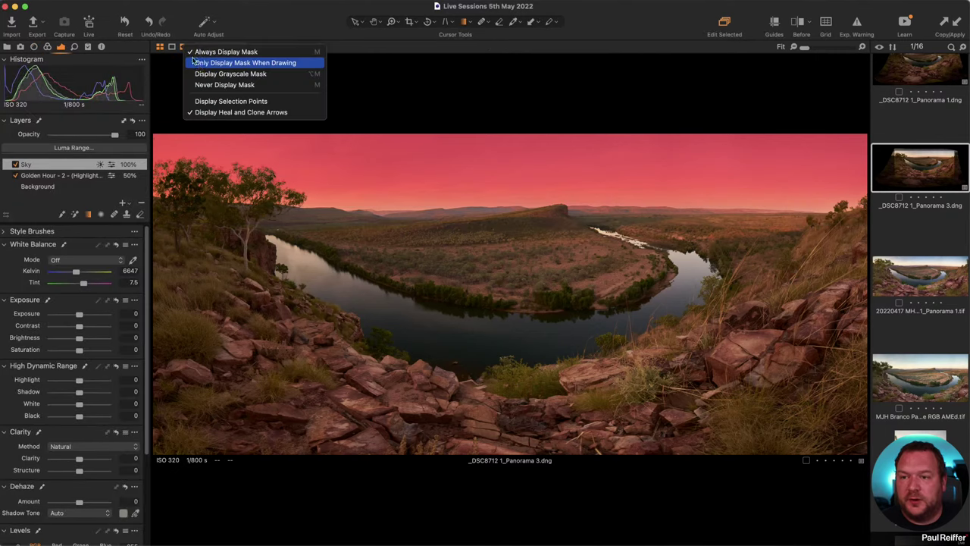
left_click(254, 74)
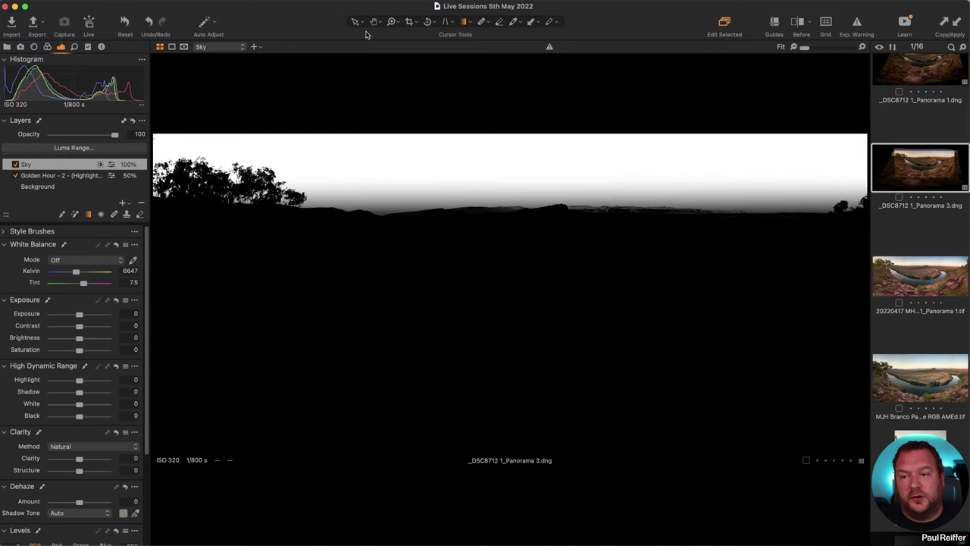
key("m")
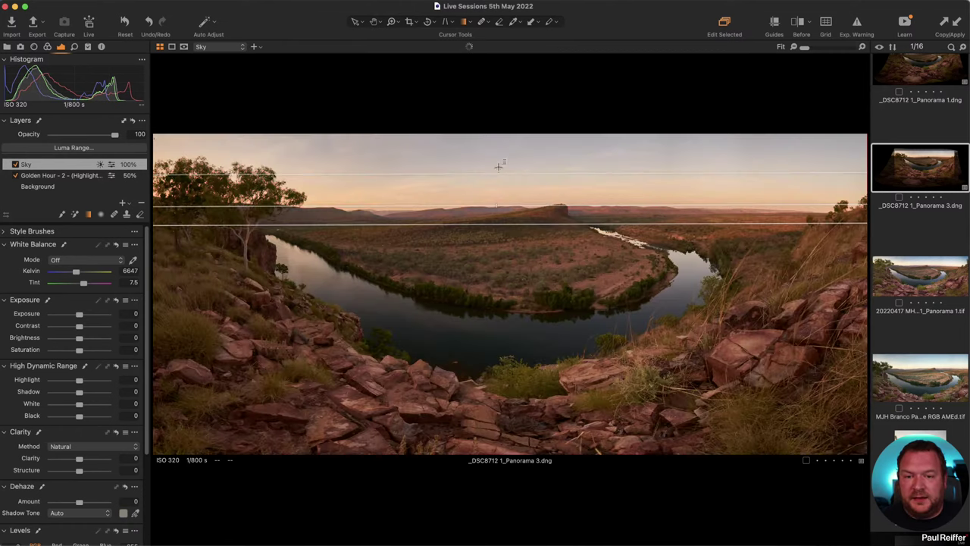
- Give the Sky layer highlights -44, contrast 14, 5855 K, saturation 20, clarity 9, structure 23
left_click_drag(79, 380, 67, 381)
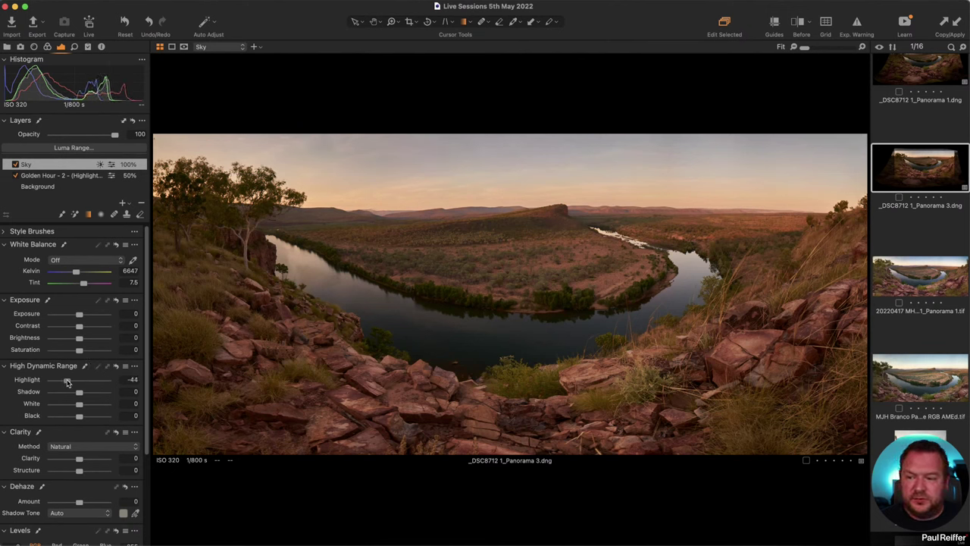
left_click_drag(80, 326, 87, 328)
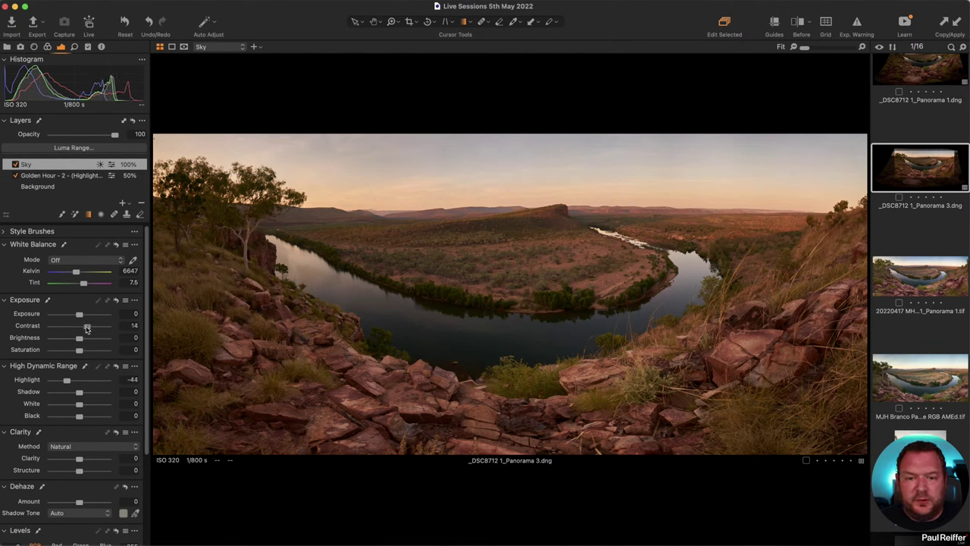
left_click_drag(76, 273, 73, 274)
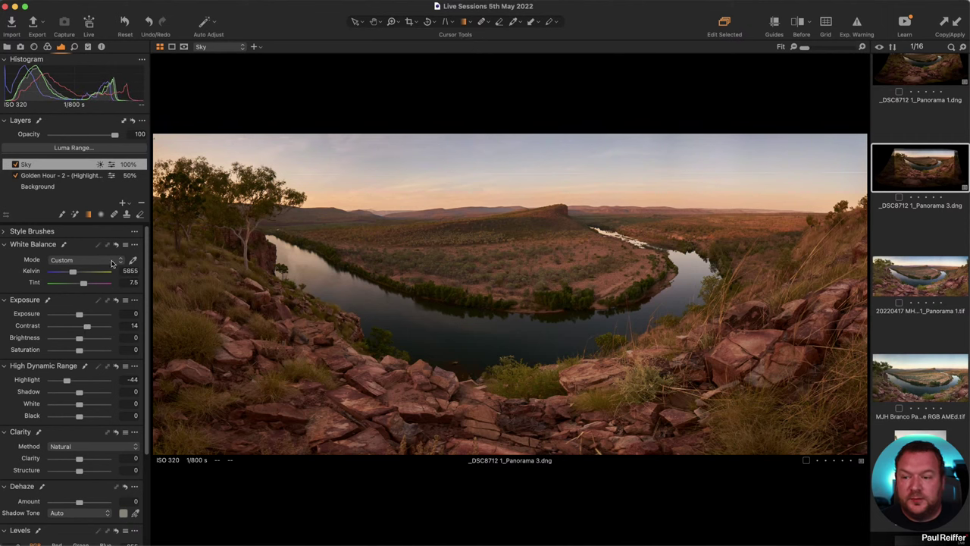
left_click_drag(79, 354, 86, 356)
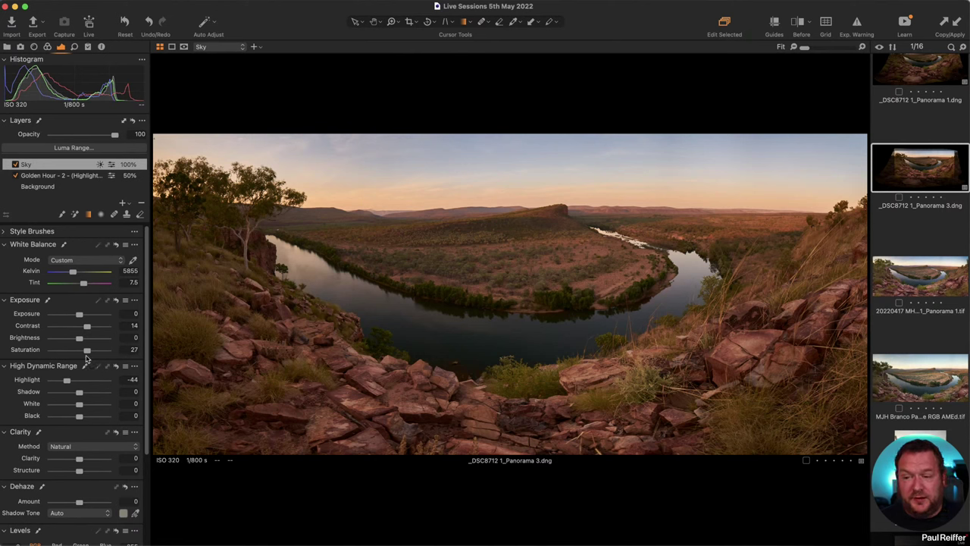
left_click_drag(87, 355, 85, 355)
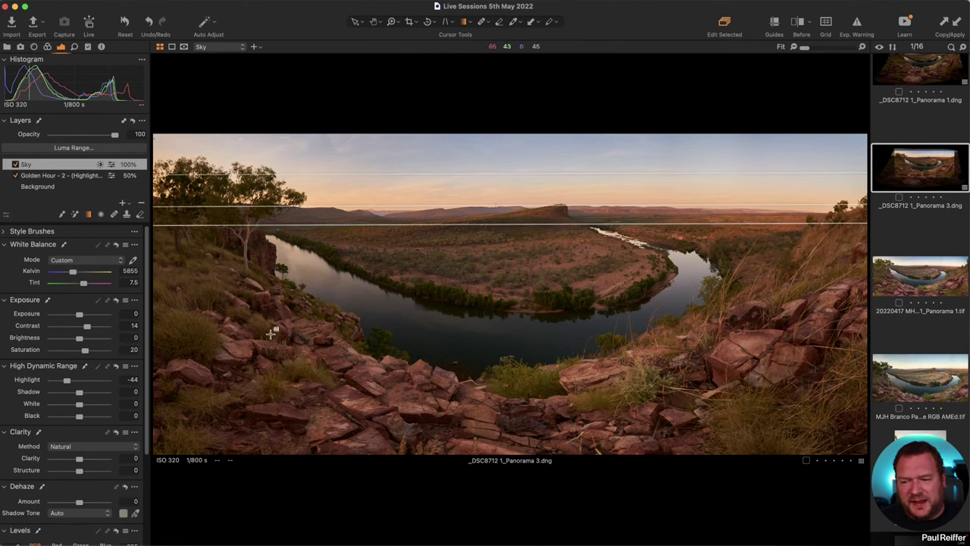
left_click_drag(78, 470, 86, 470)
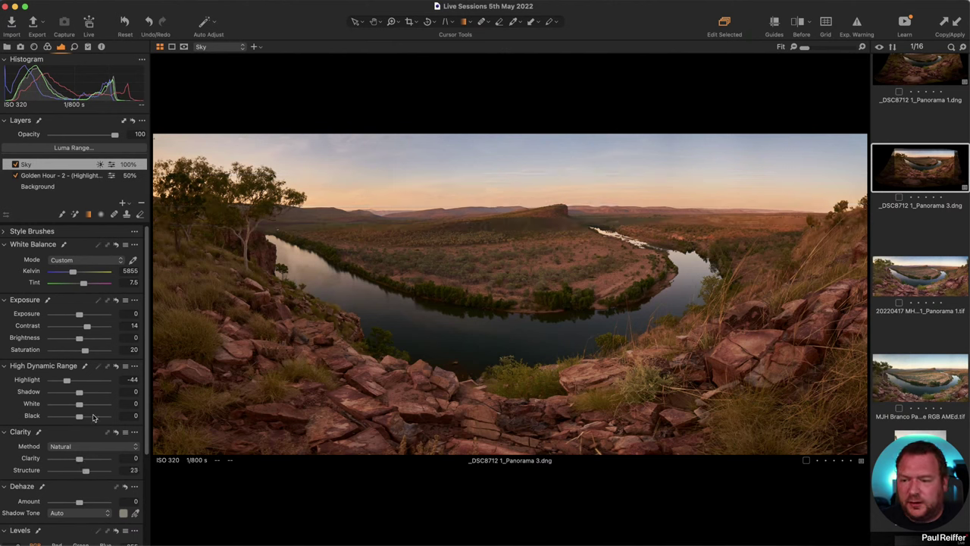
left_click_drag(79, 459, 82, 460)
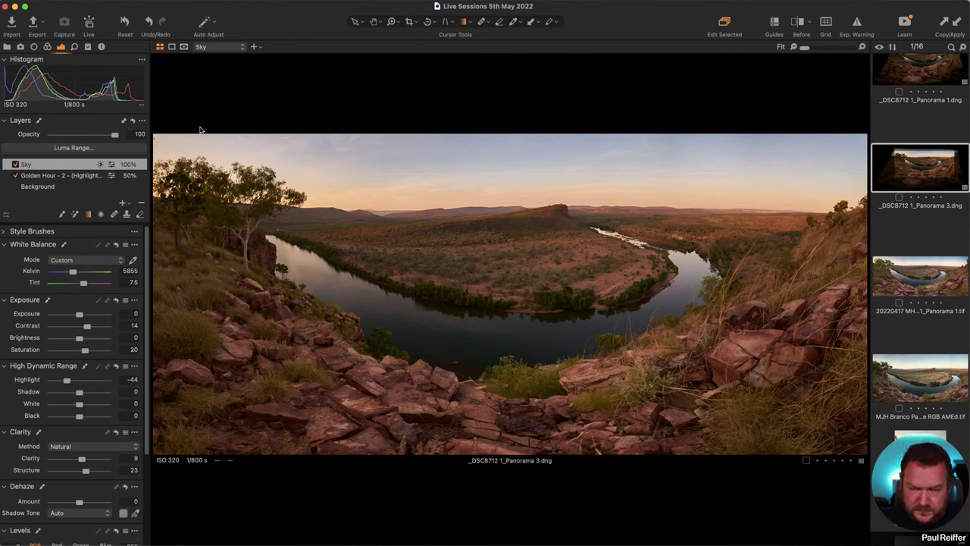
key("m")
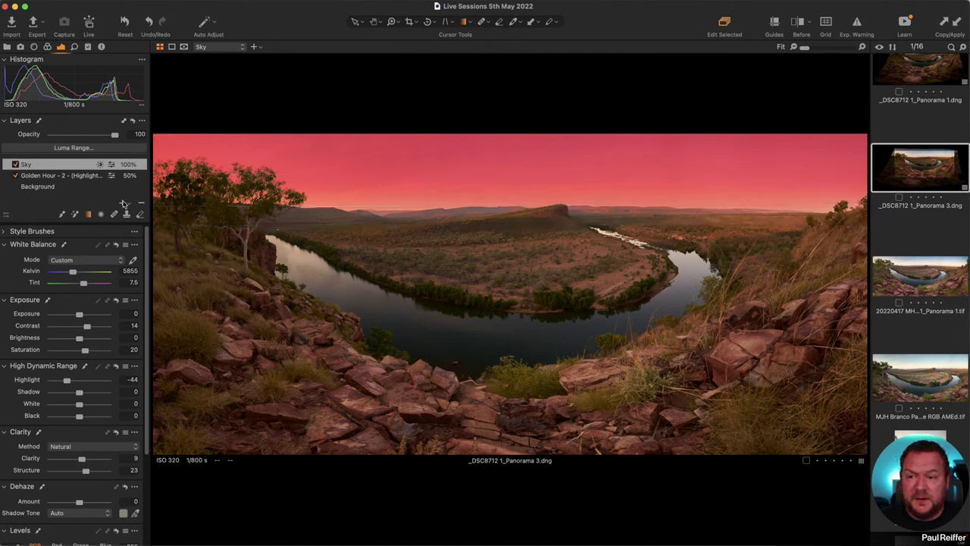
- Add a layer named 'Not Sky' and copy the Sky layer's mask onto it
left_click(124, 203)
left_click(151, 207)
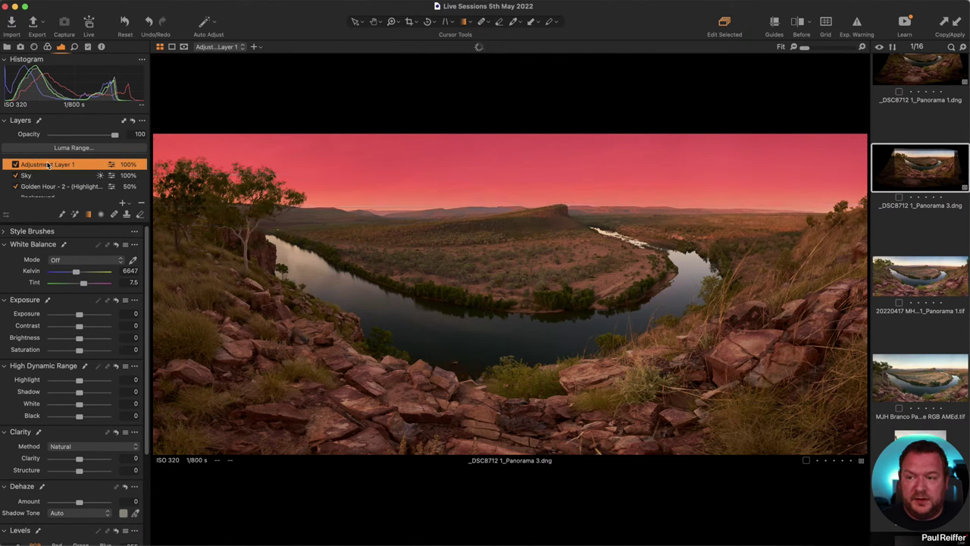
double_click(48, 164)
type("Not")
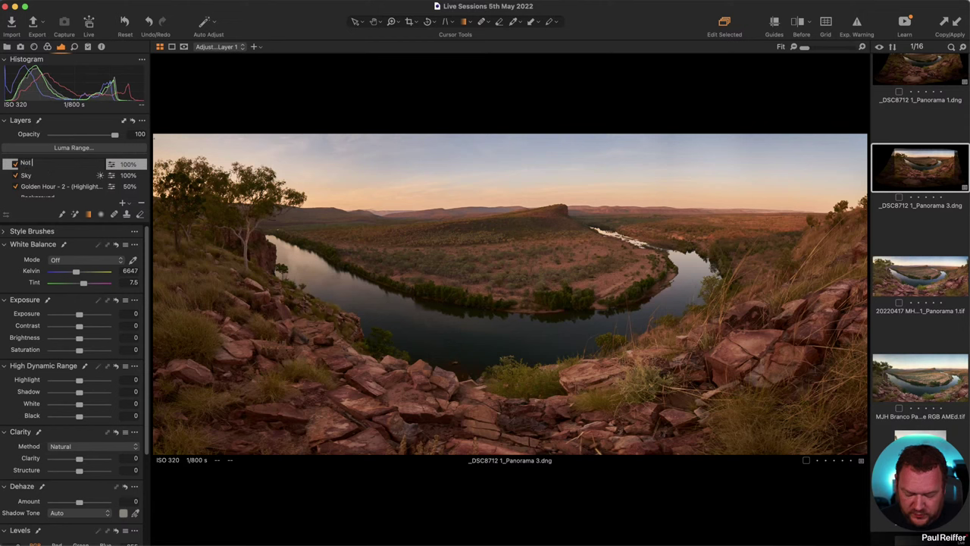
type(" Sky")
key("Return")
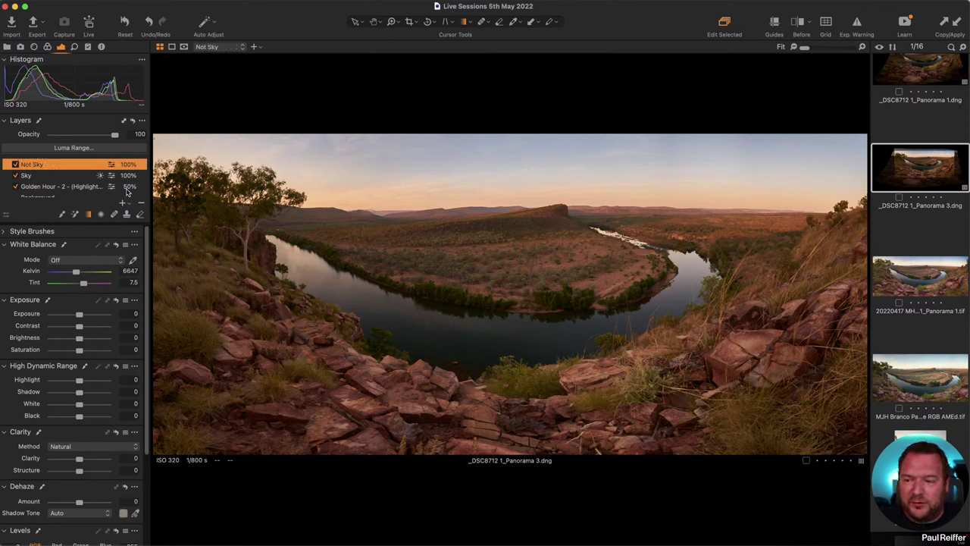
right_click(87, 168)
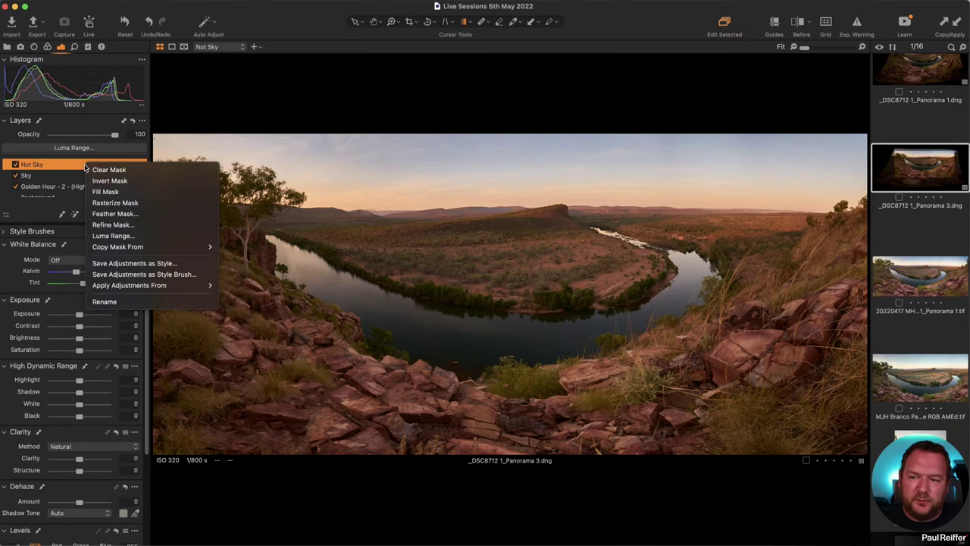
mouse_move(172, 246)
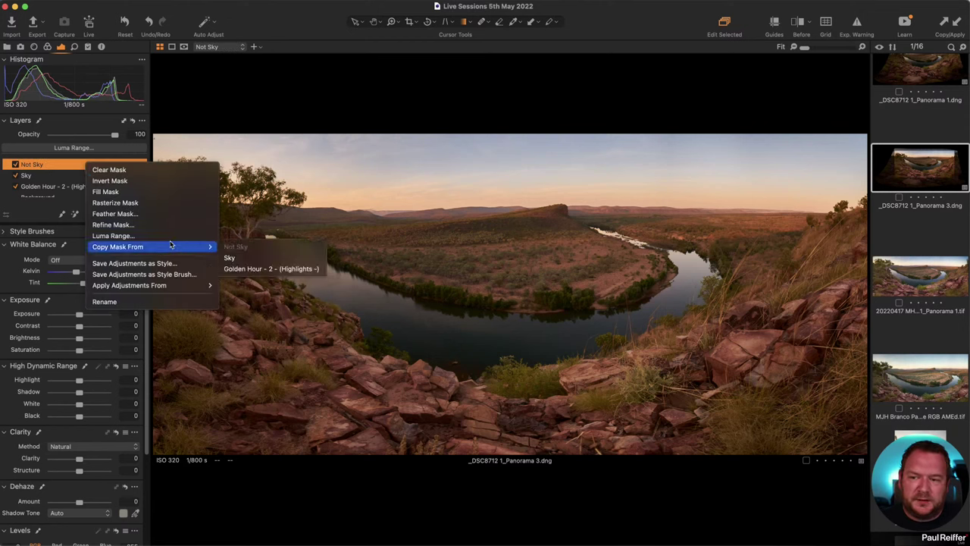
left_click(263, 258)
- Invert the Not Sky mask, apply an inverted luma range, then invert the mask again
right_click(60, 170)
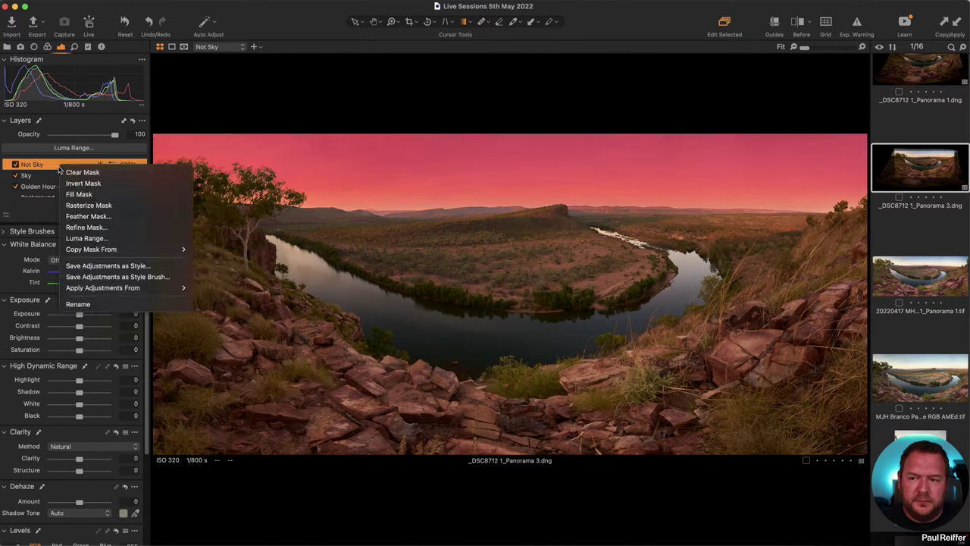
left_click(90, 184)
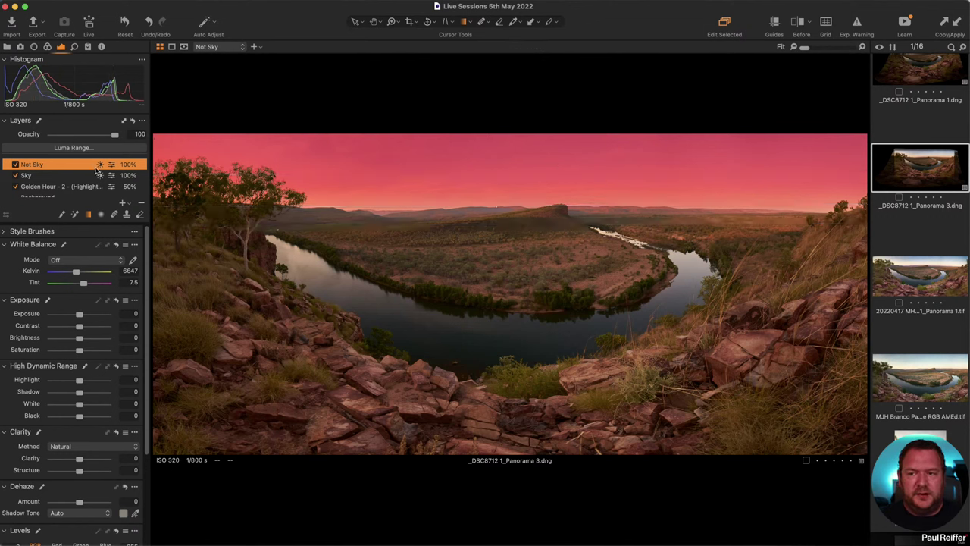
right_click(87, 166)
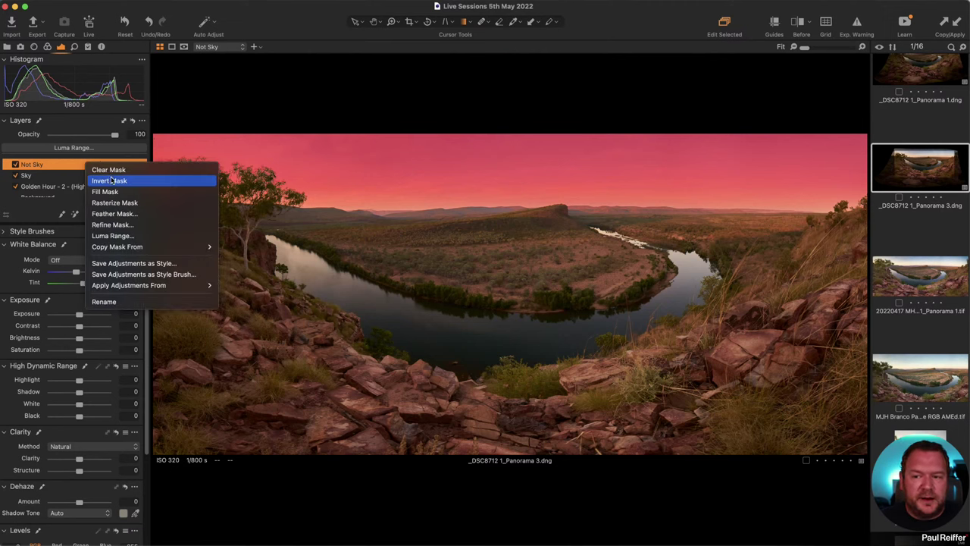
left_click(111, 181)
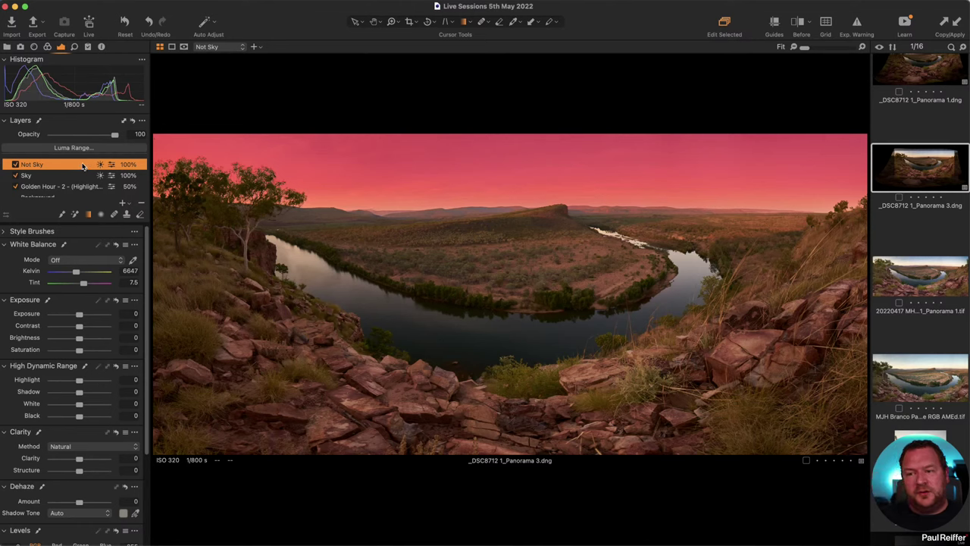
left_click(84, 149)
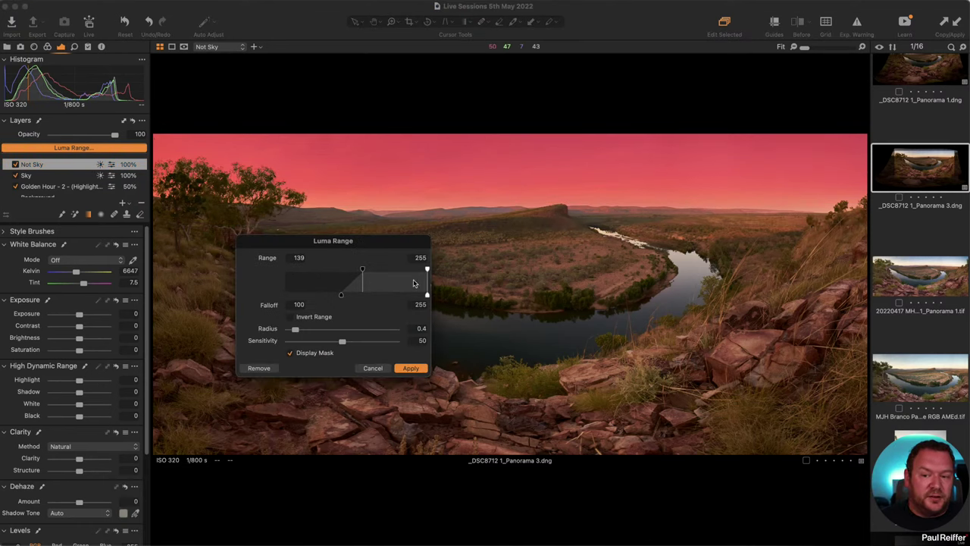
left_click(317, 319)
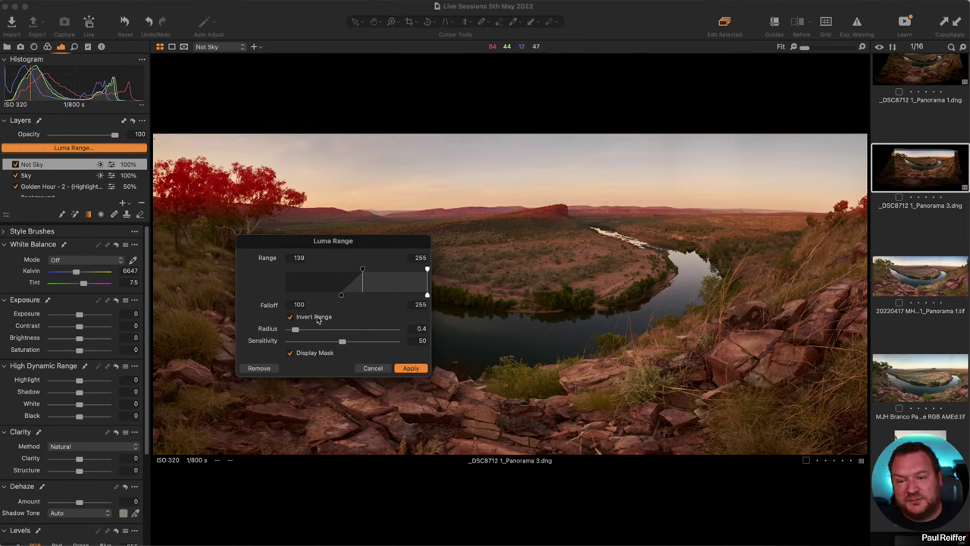
left_click(410, 368)
right_click(62, 165)
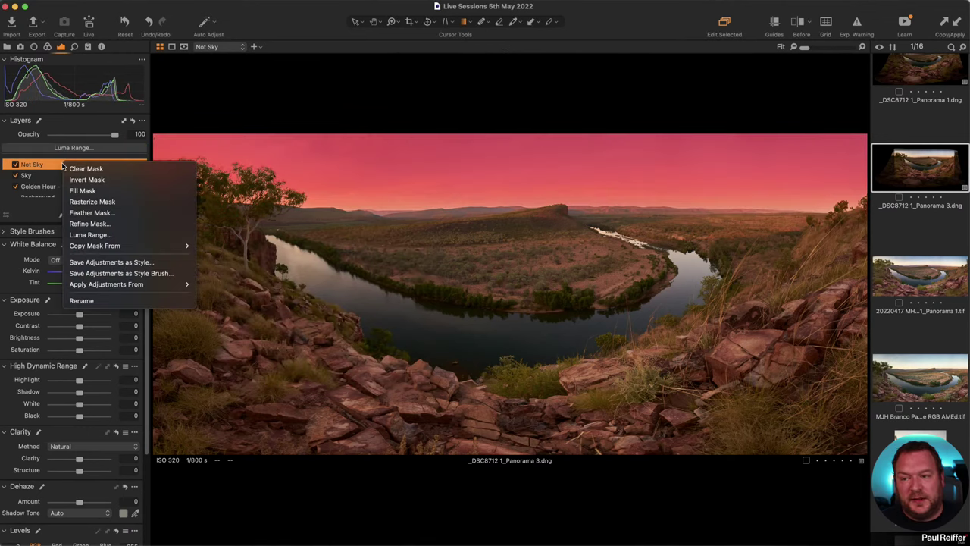
left_click(87, 180)
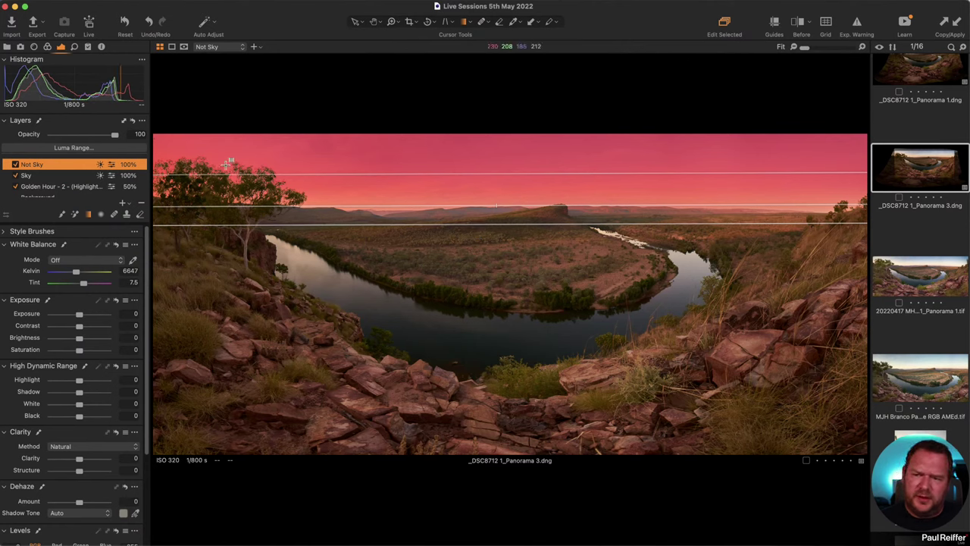
- Show the Not Sky mask in grayscale and toggle Invert Mask twice to compare
left_click(183, 47)
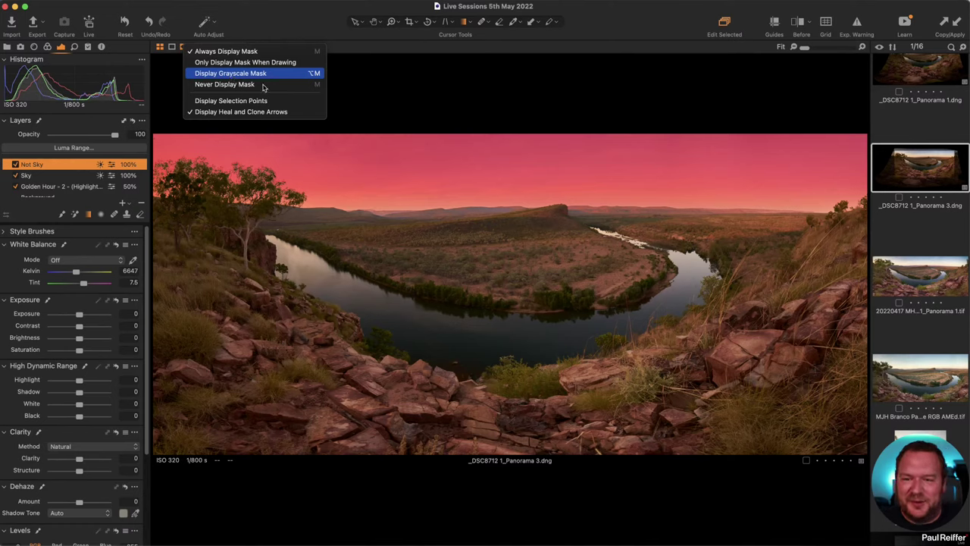
left_click(231, 74)
right_click(56, 172)
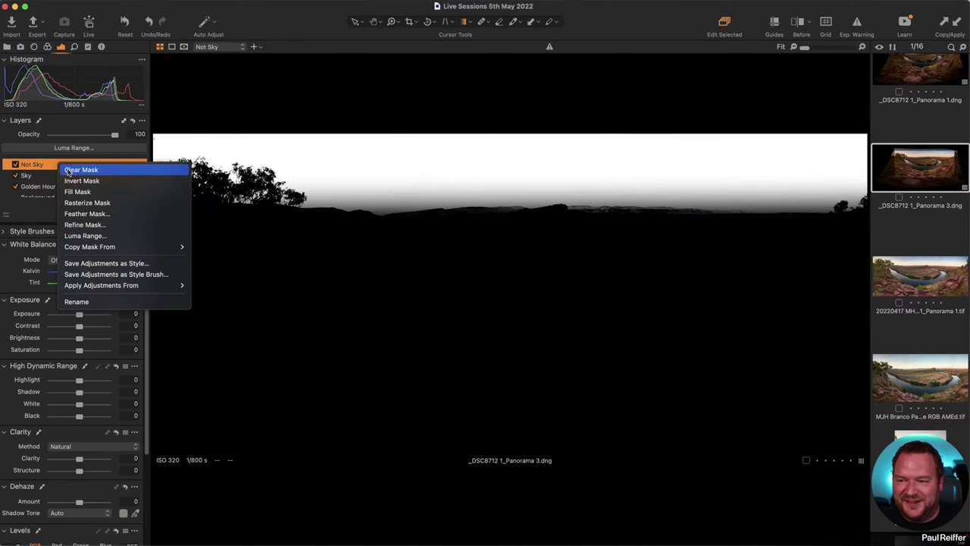
left_click(94, 182)
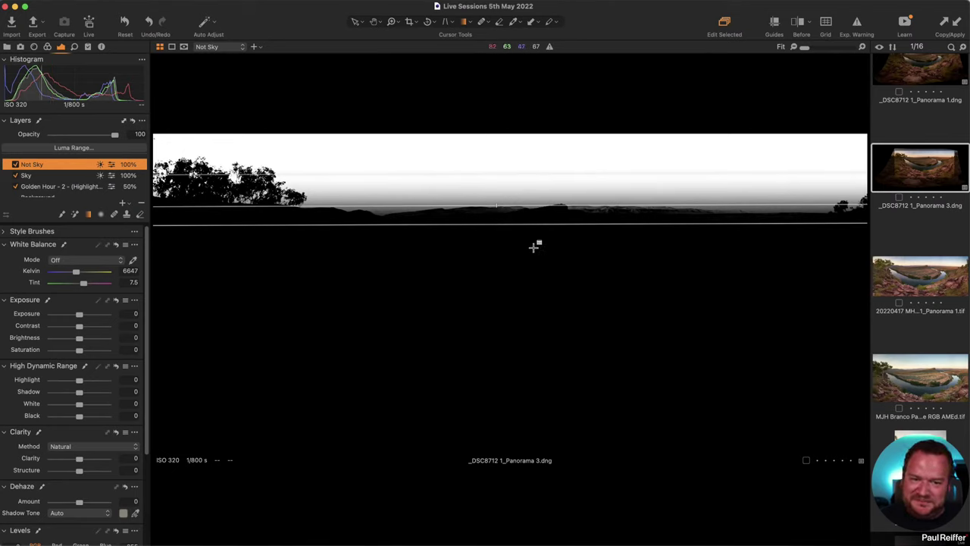
right_click(73, 167)
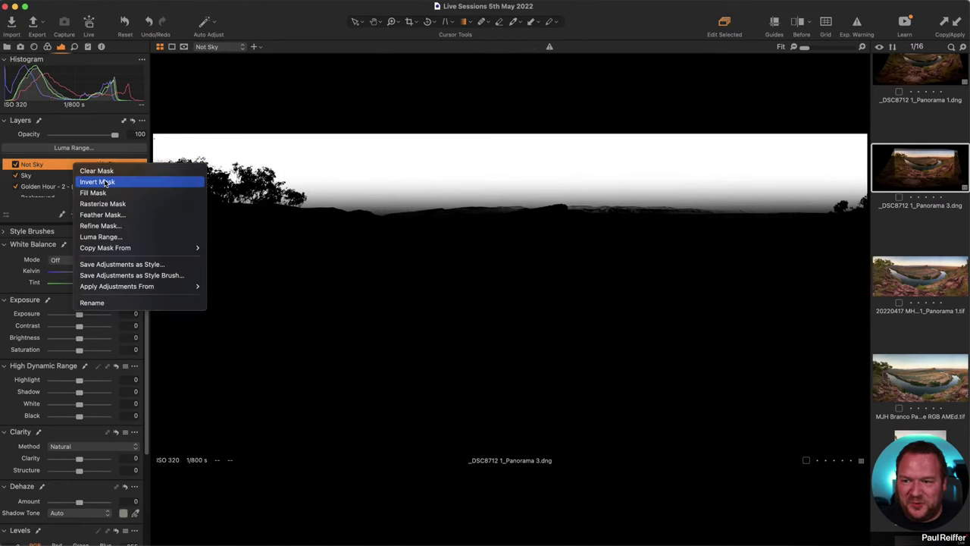
left_click(94, 181)
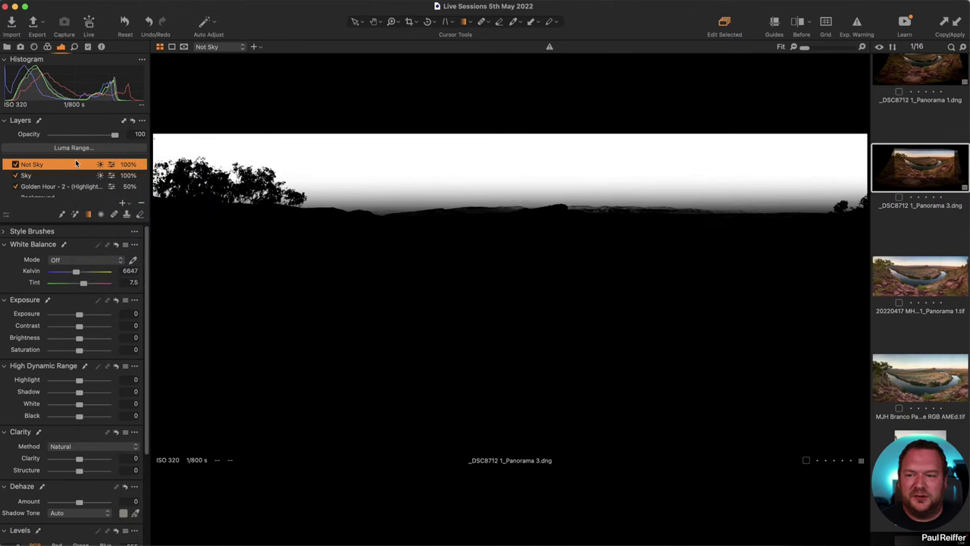
right_click(61, 165)
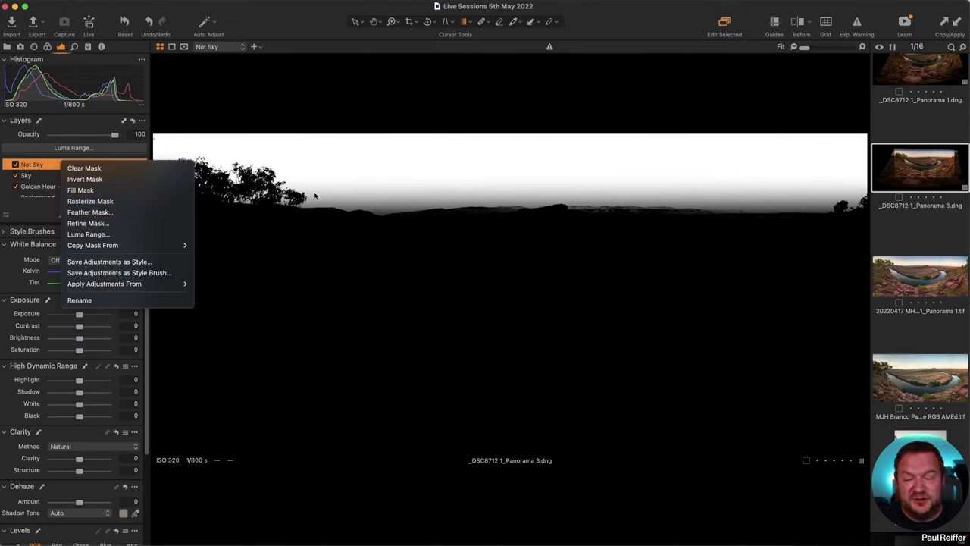
left_click(266, 83)
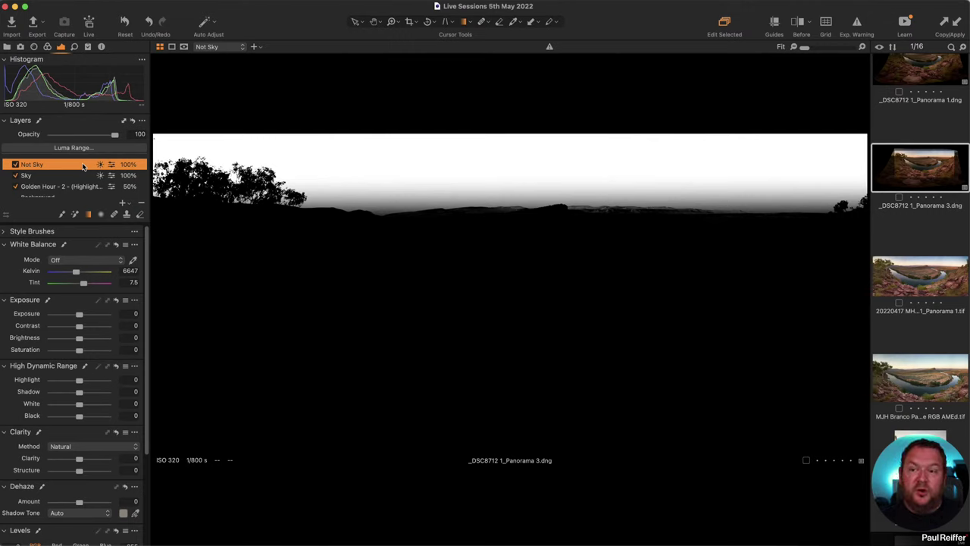
- View the Not Sky mask's Luma Range settings unchanged, then rasterize the Not Sky mask
right_click(84, 166)
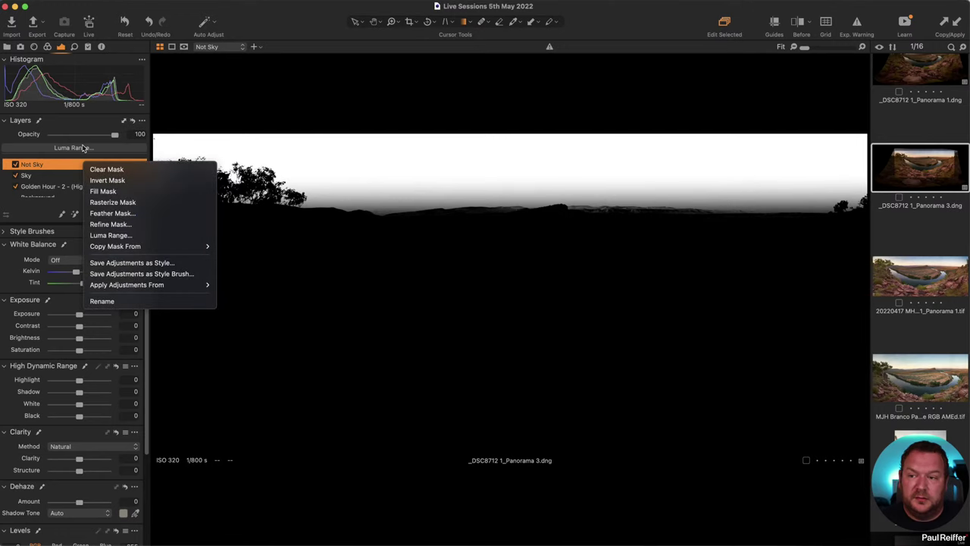
left_click(83, 147)
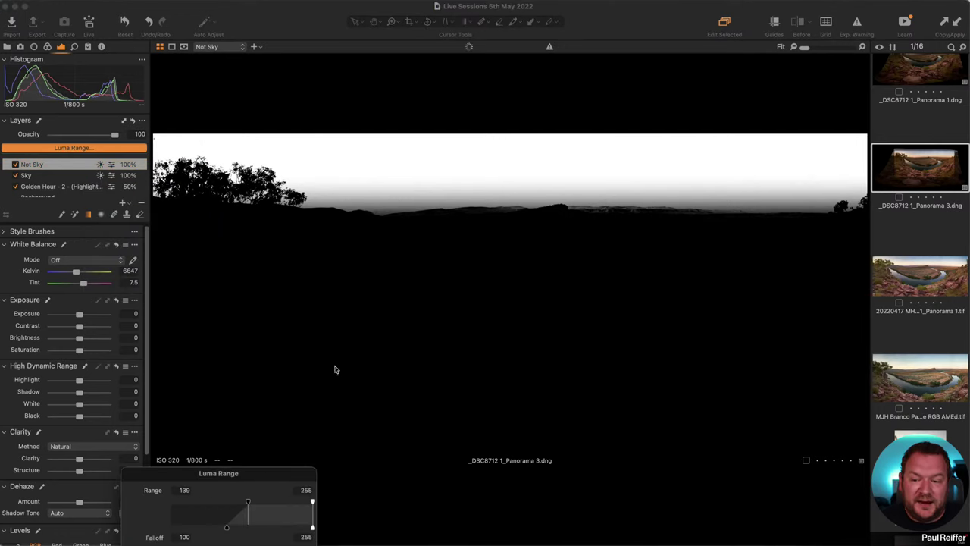
left_click_drag(262, 482, 405, 174)
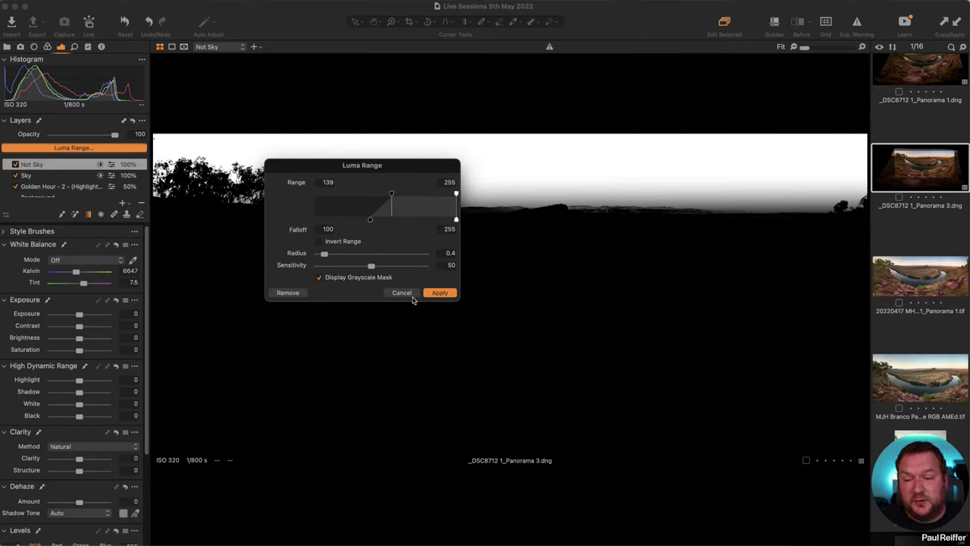
left_click(409, 295)
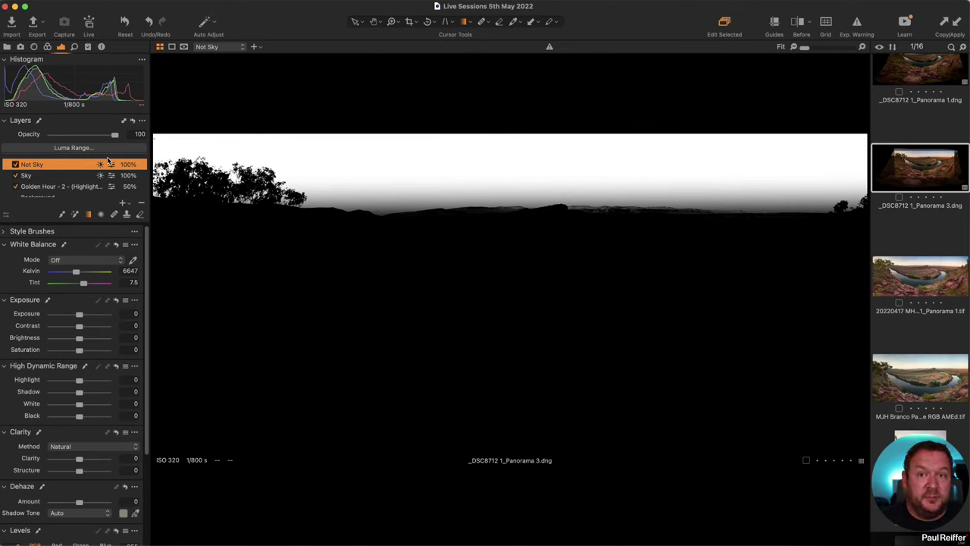
right_click(58, 164)
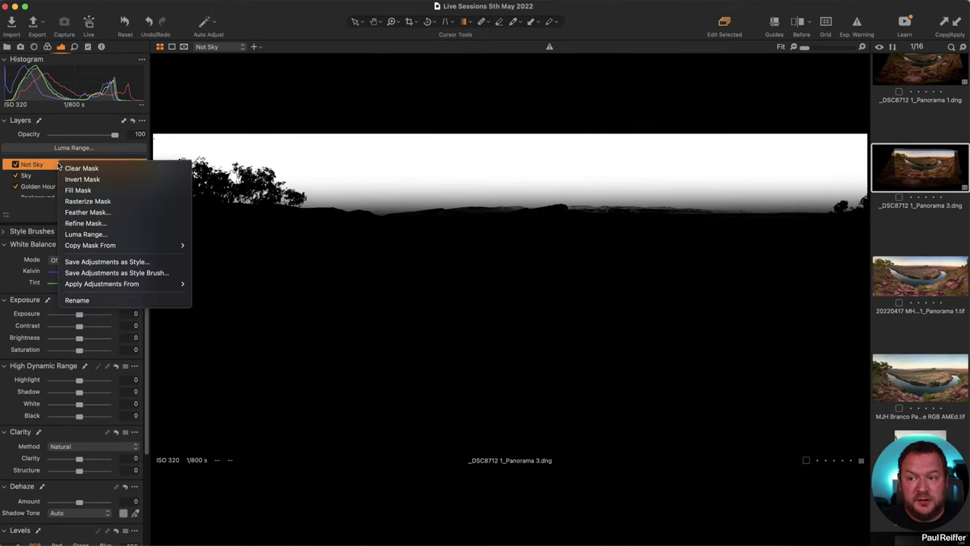
left_click(96, 201)
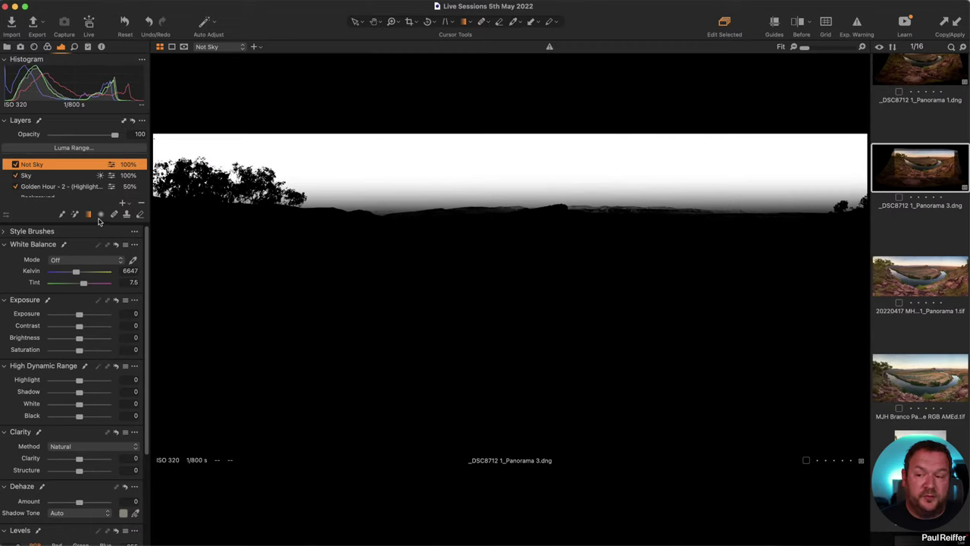
- Compare the Luma Range settings of the Sky and Not Sky layers without changing them
left_click(79, 177)
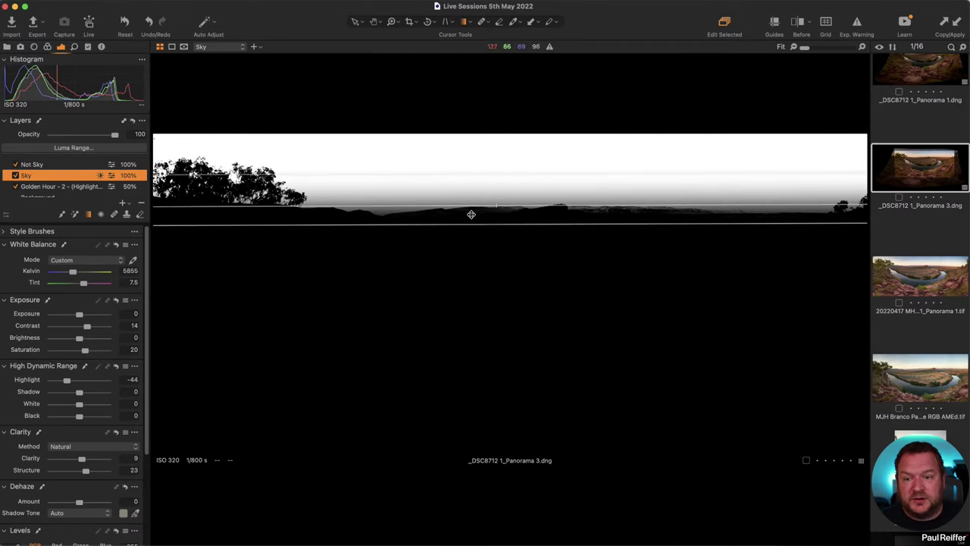
left_click(61, 165)
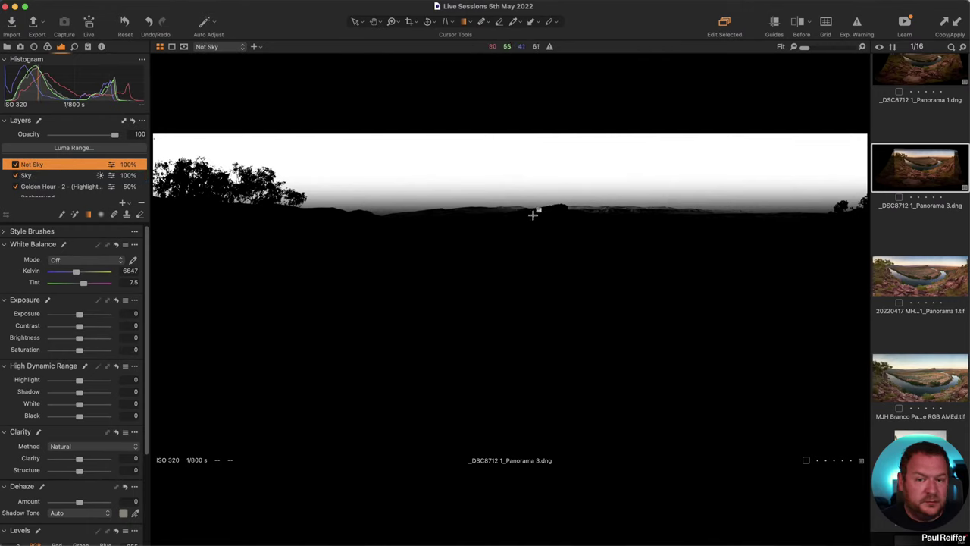
left_click(86, 176)
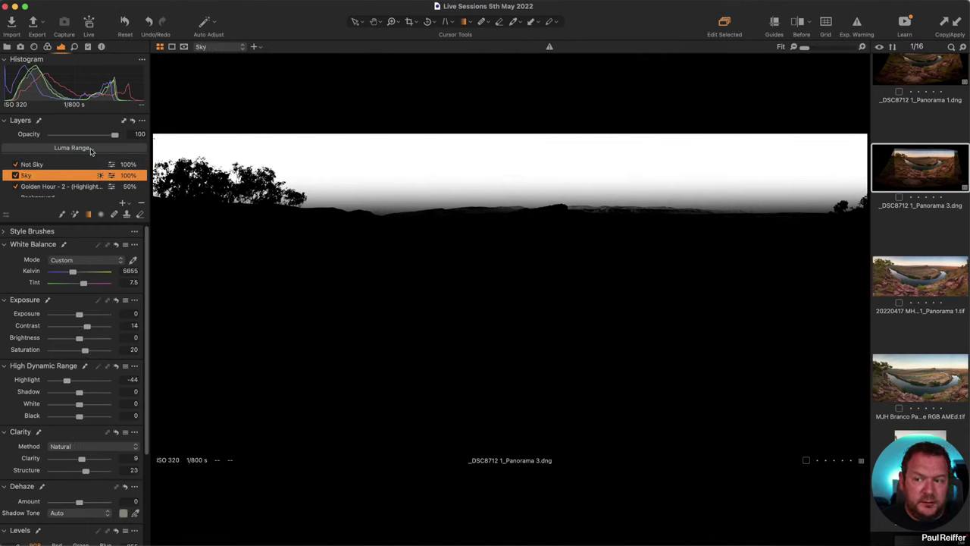
left_click(92, 148)
left_click_drag(248, 457, 328, 231)
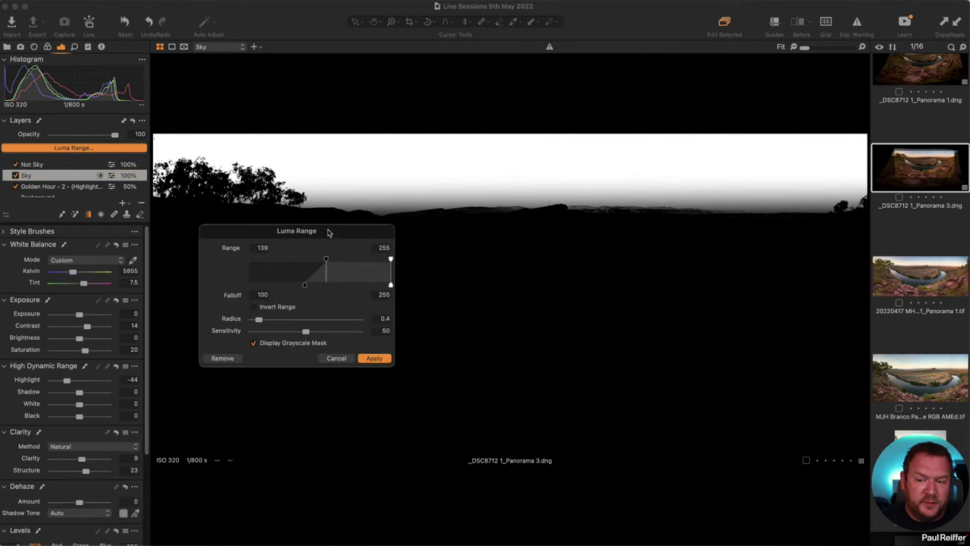
left_click(341, 358)
left_click(63, 167)
left_click(72, 148)
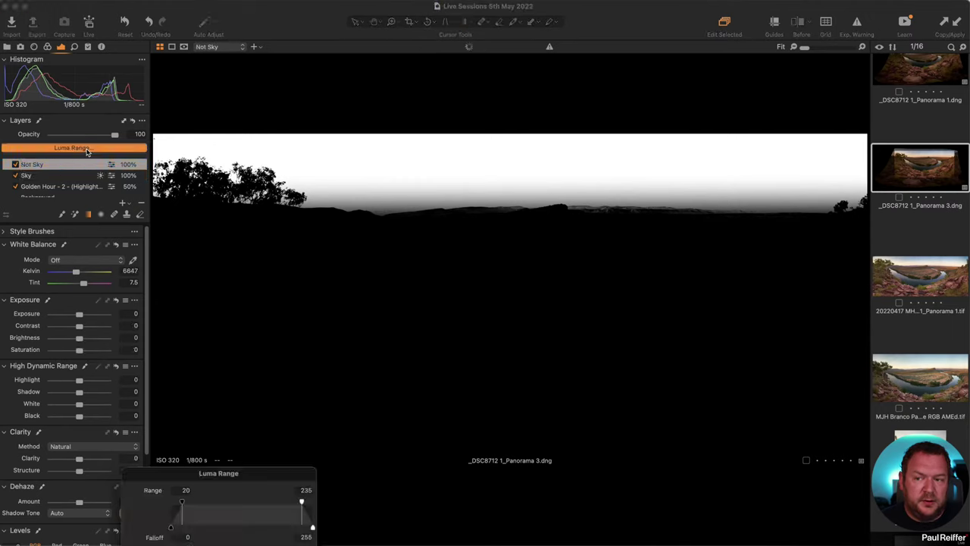
left_click_drag(297, 469, 338, 211)
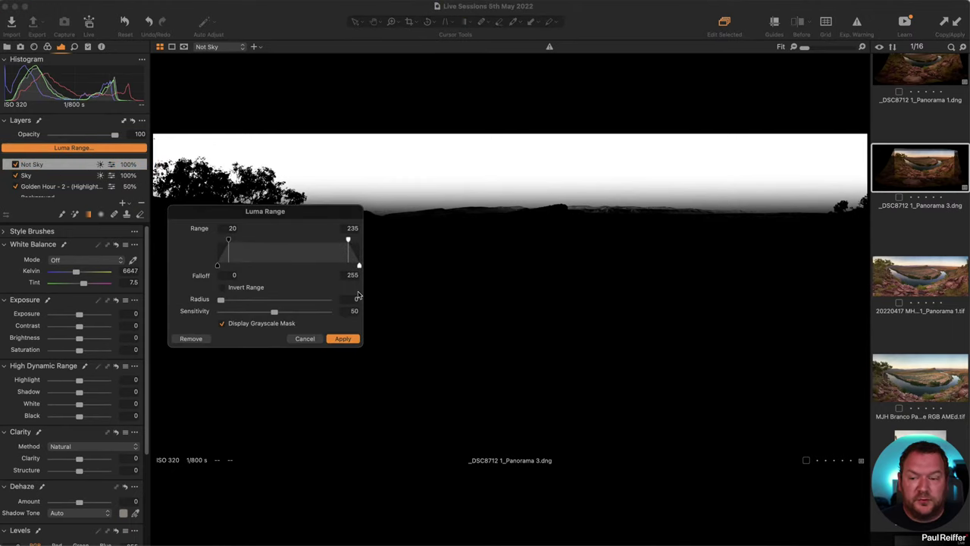
left_click(304, 339)
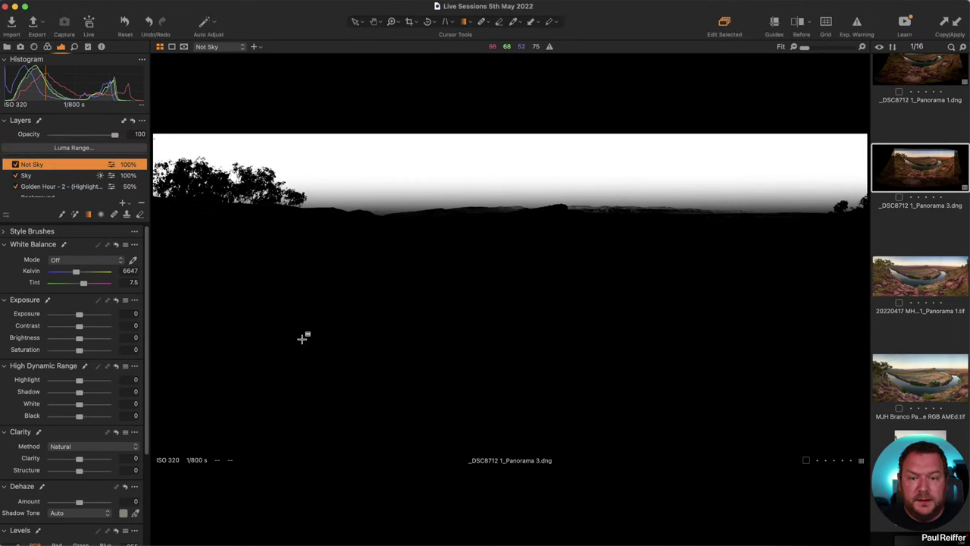
- Invert the Not Sky mask and restrict it with a 0–167 luma range, shown with overlay
right_click(65, 167)
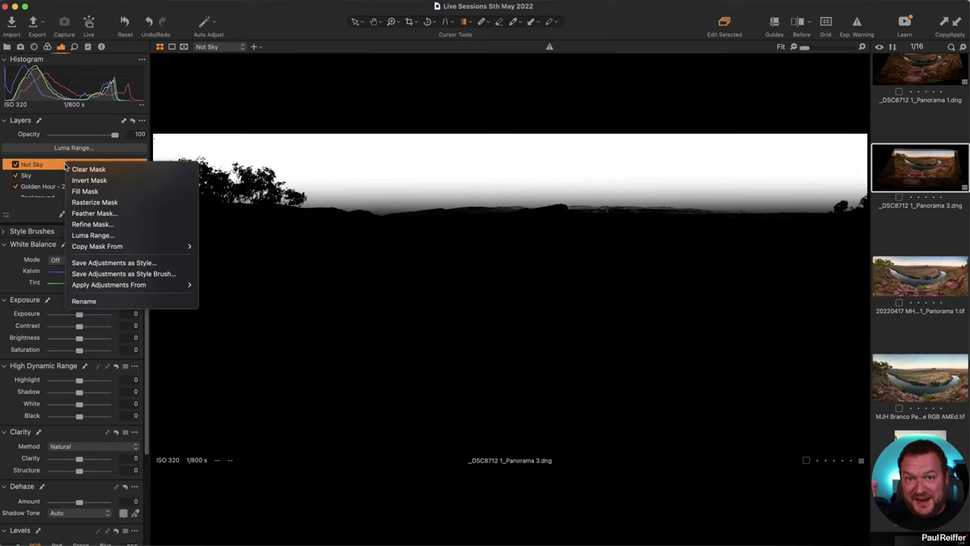
left_click(93, 182)
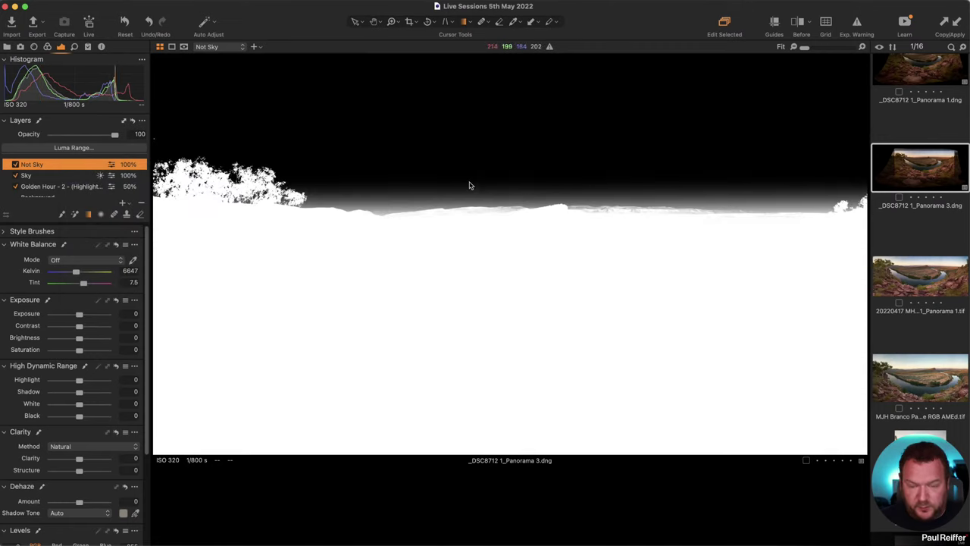
key("alt+m")
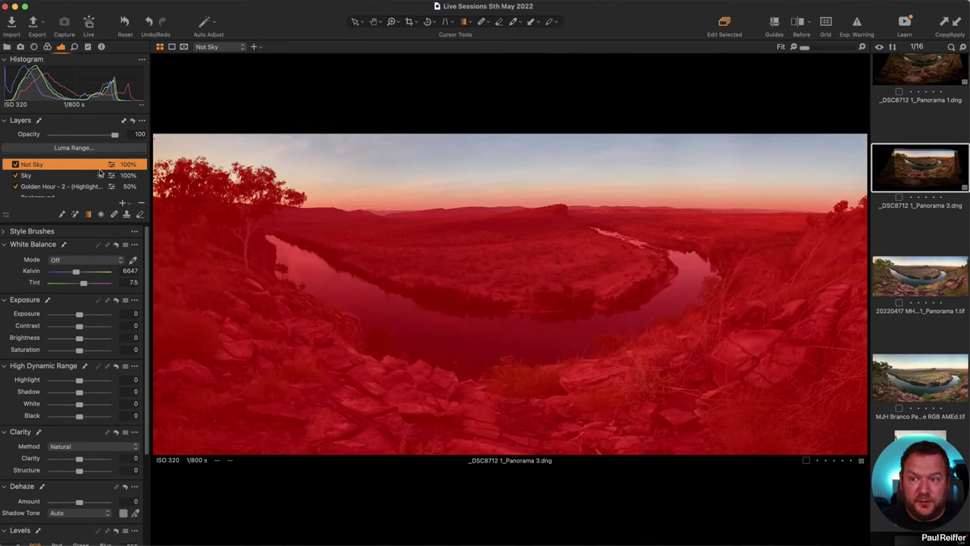
left_click(79, 148)
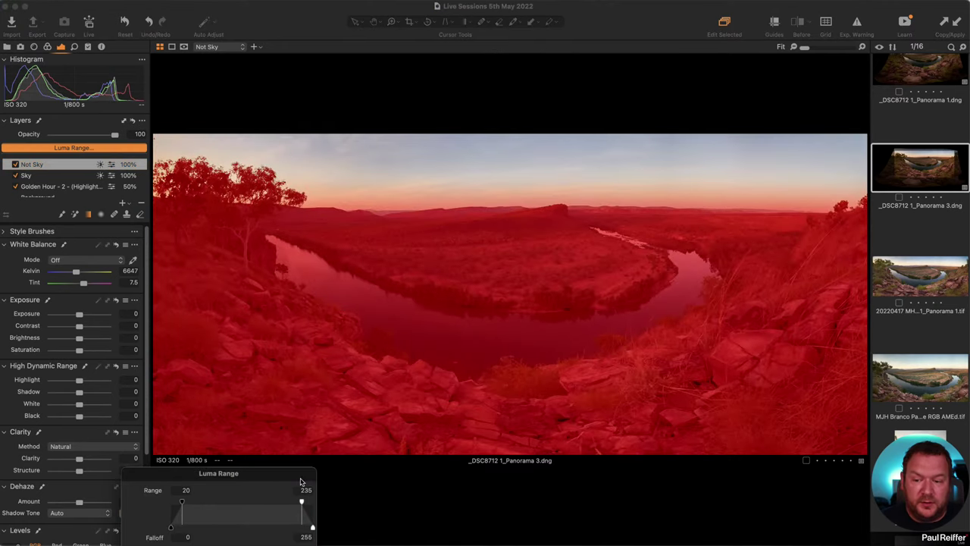
left_click_drag(185, 274, 172, 273)
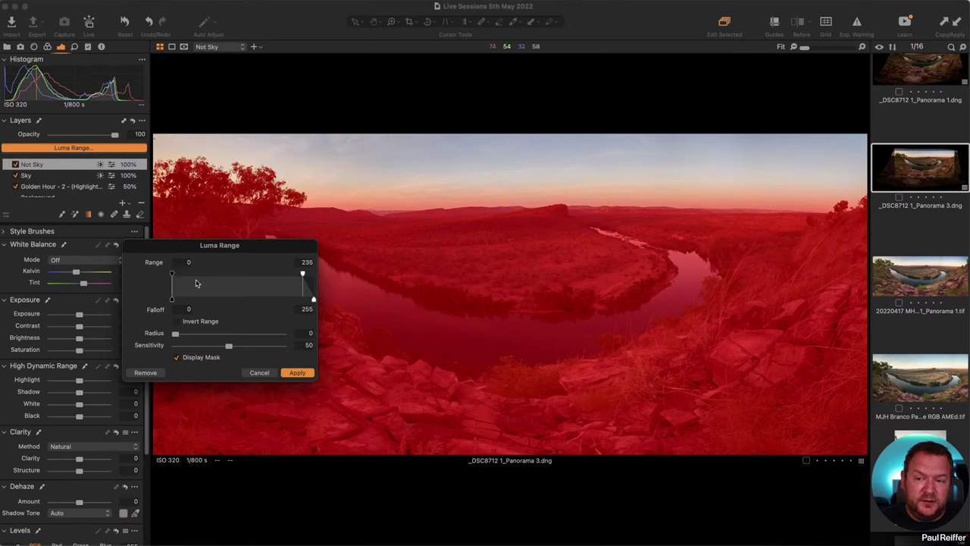
left_click_drag(302, 275, 264, 277)
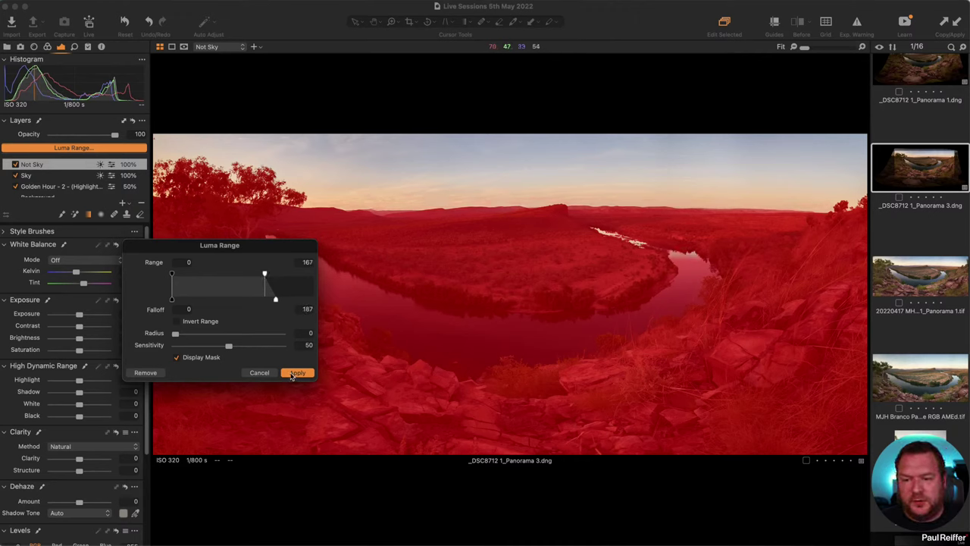
left_click(294, 372)
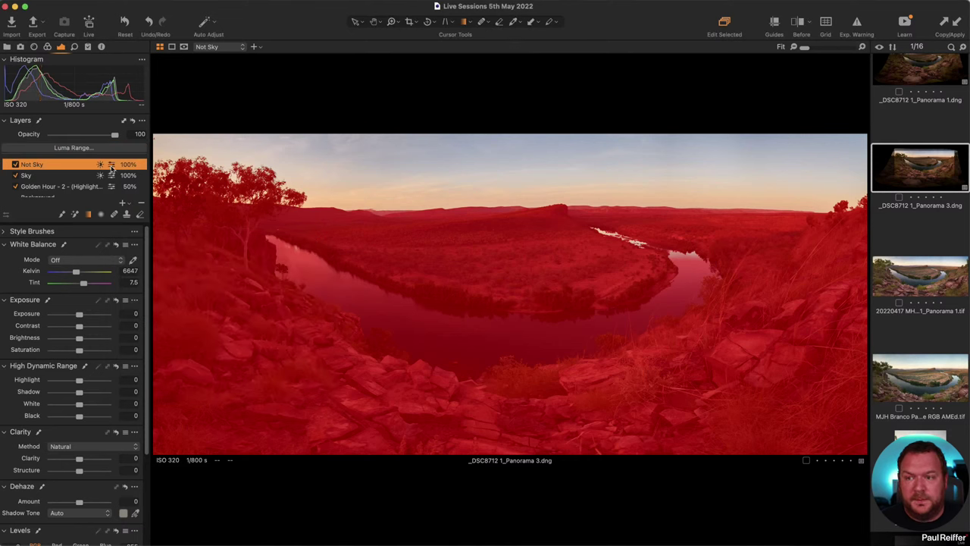
- Rasterize the Not Sky mask, set brush to full opacity and smaller size, then hide the overlay
right_click(84, 162)
left_click(131, 201)
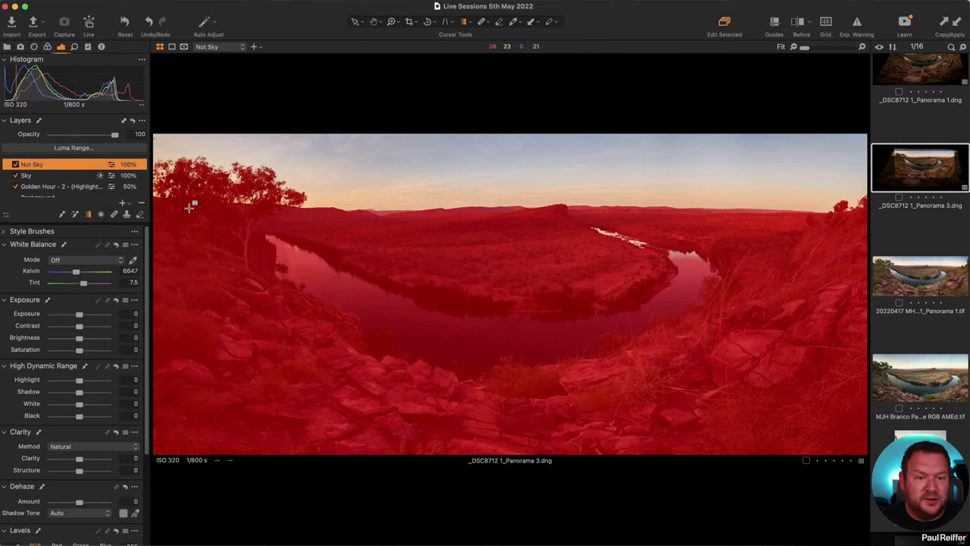
key("b")
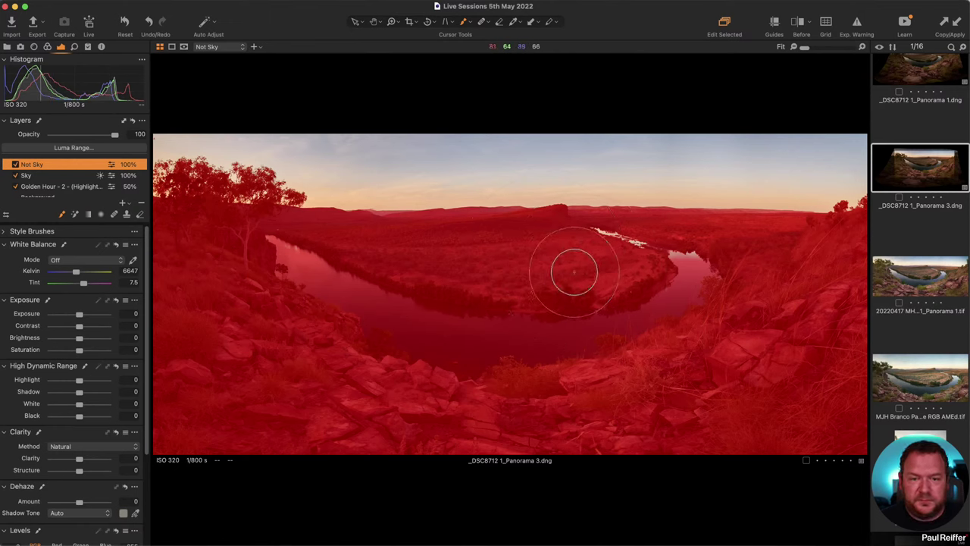
right_click(574, 273)
left_click_drag(576, 295, 628, 295)
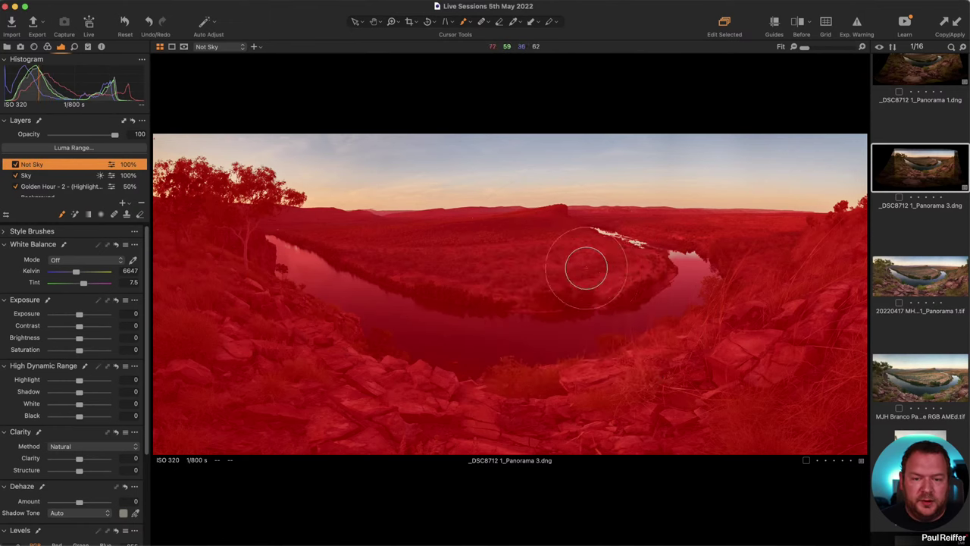
right_click(577, 268)
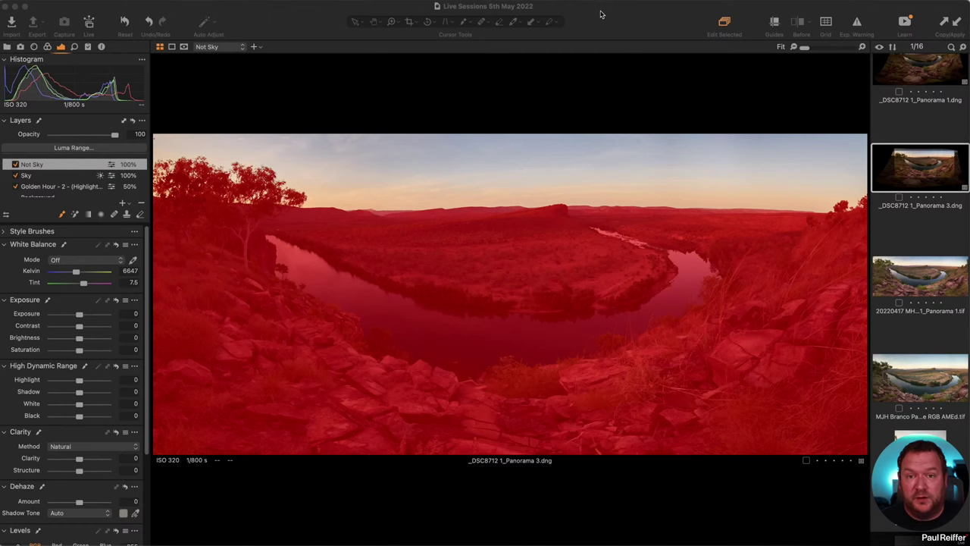
left_click(543, 166)
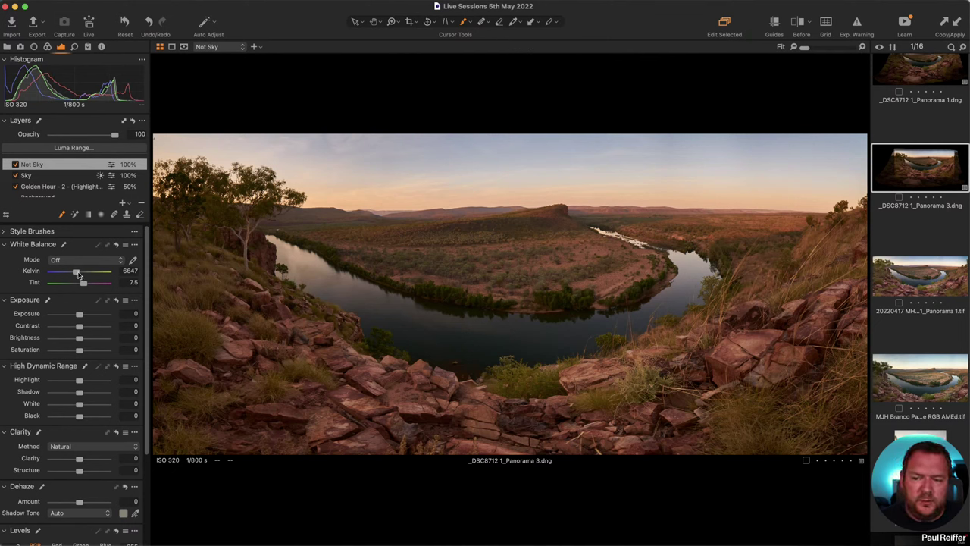
- After trying and undoing a warmer white balance, sample the red rock colour in the Advanced Color Editor
left_click_drag(76, 272, 92, 286)
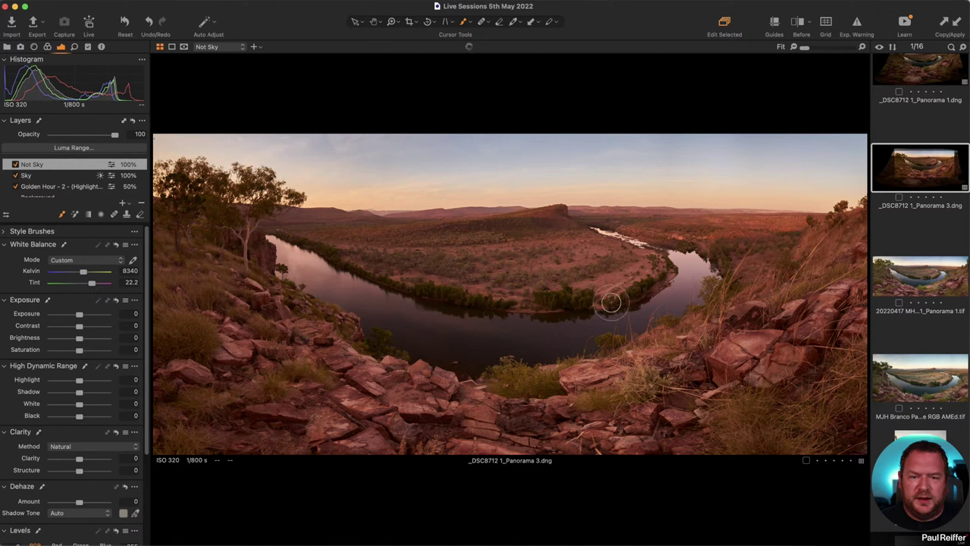
key("super+z")
key("super+z")
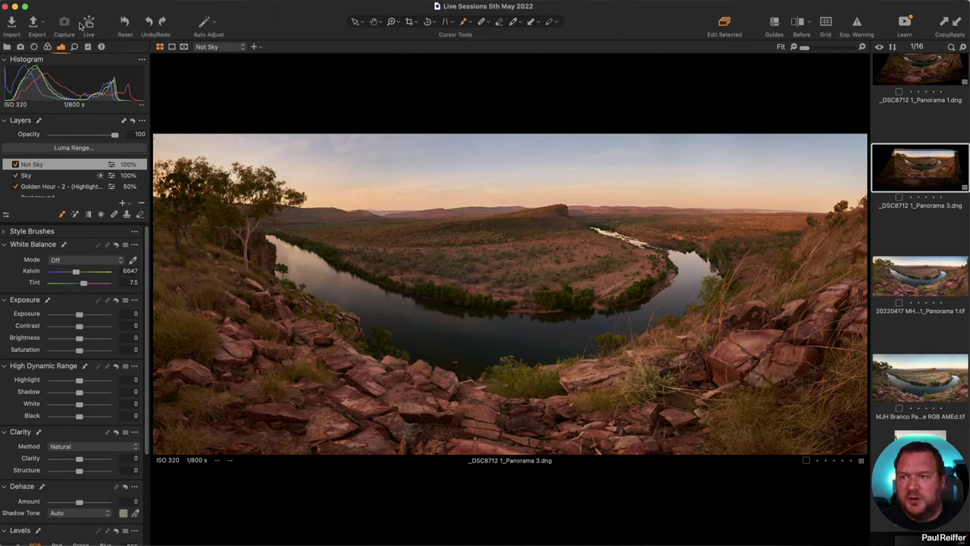
left_click(48, 48)
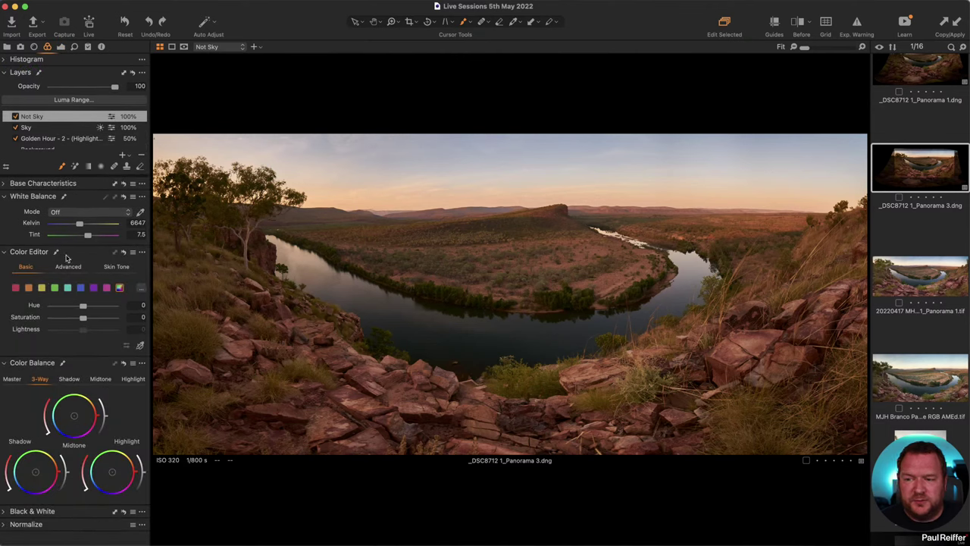
left_click(64, 269)
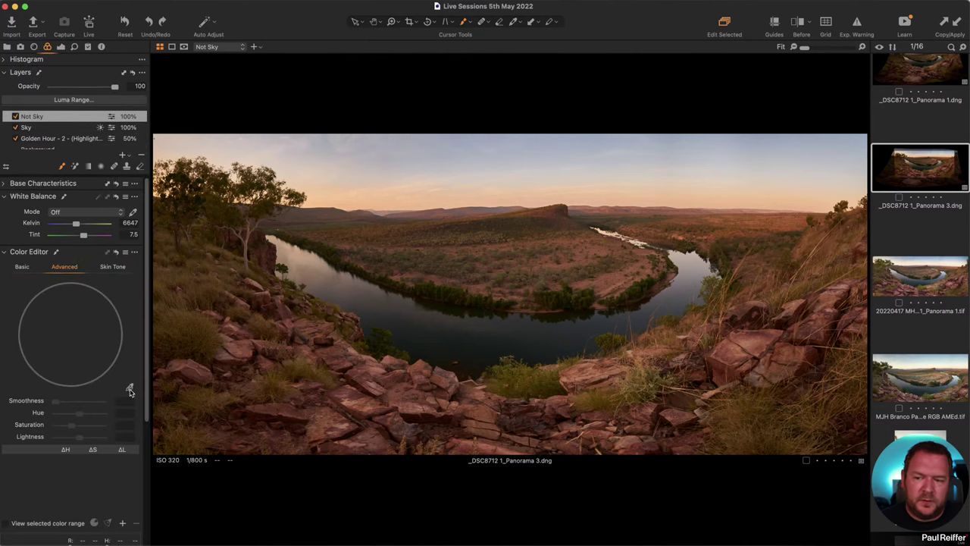
left_click(422, 369)
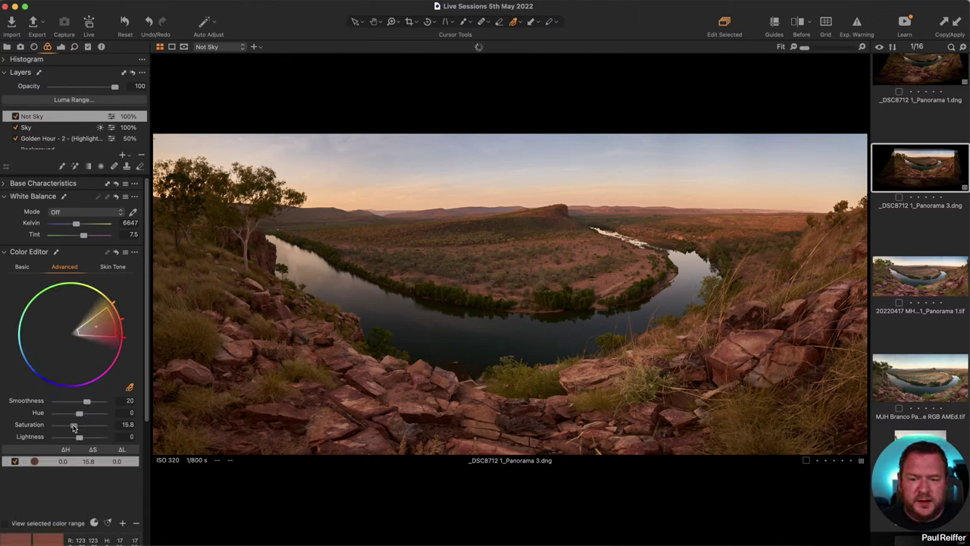
- Set the picked rock colour range to saturation 13.7 and lightness -7
left_click_drag(76, 428, 140, 429)
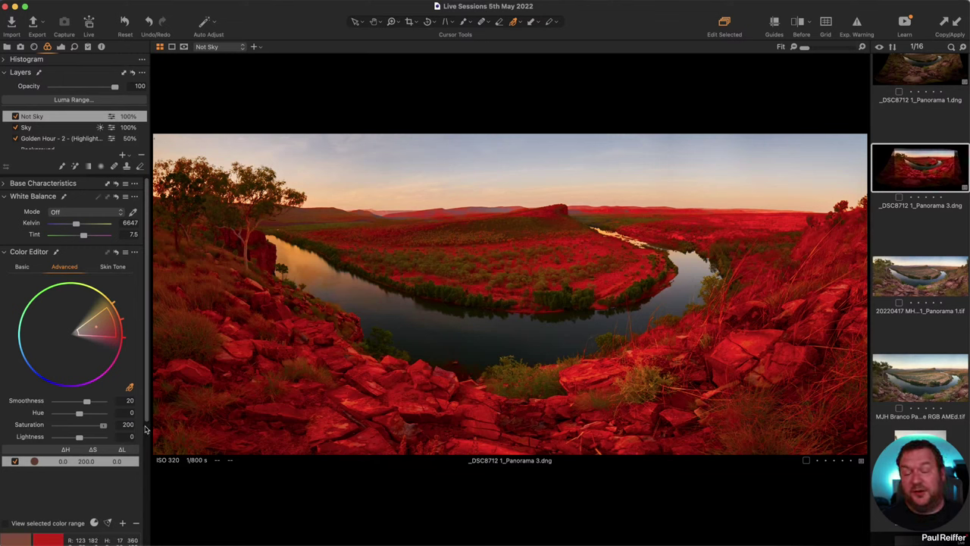
left_click_drag(146, 429, 72, 427)
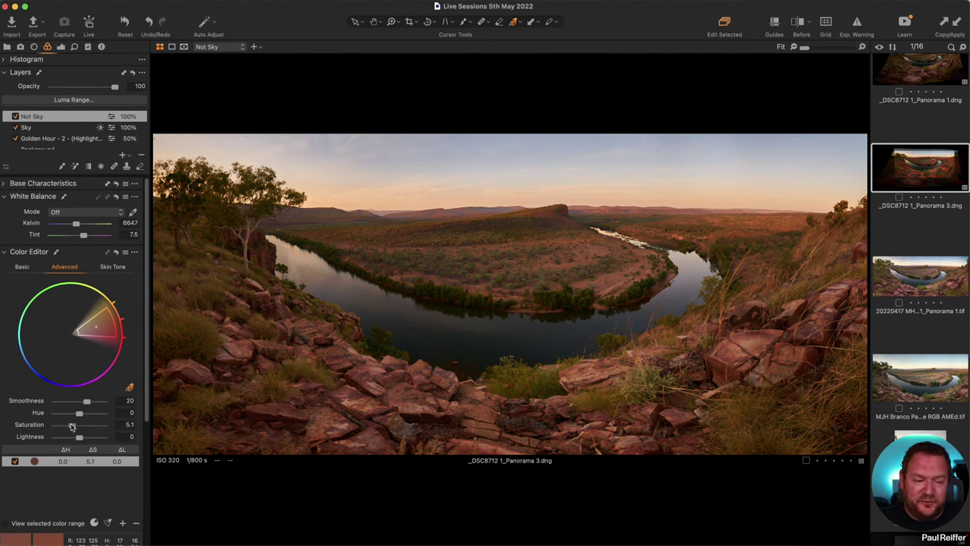
mouse_move(71, 427)
left_mouse_down()
mouse_move(87, 438)
mouse_move(79, 440)
left_mouse_up()
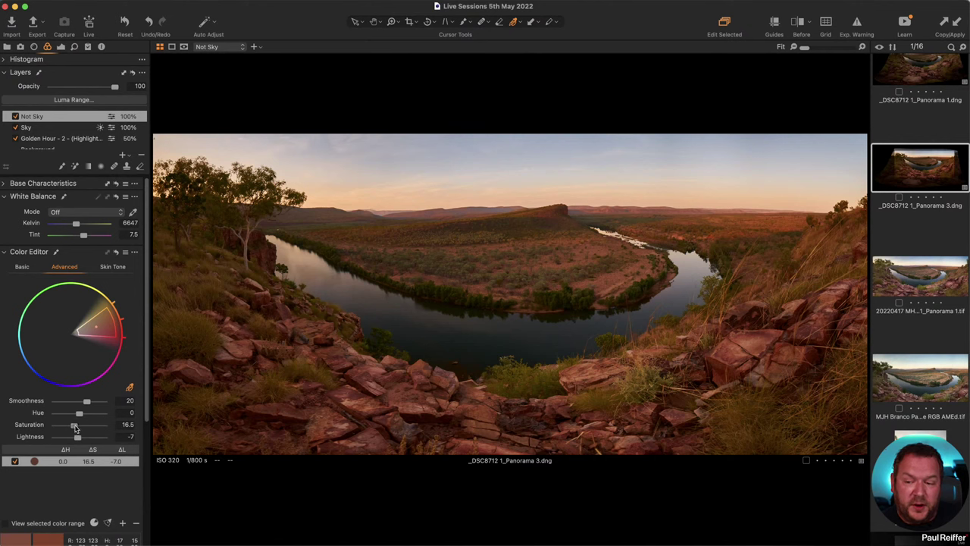
left_click_drag(75, 427, 75, 427)
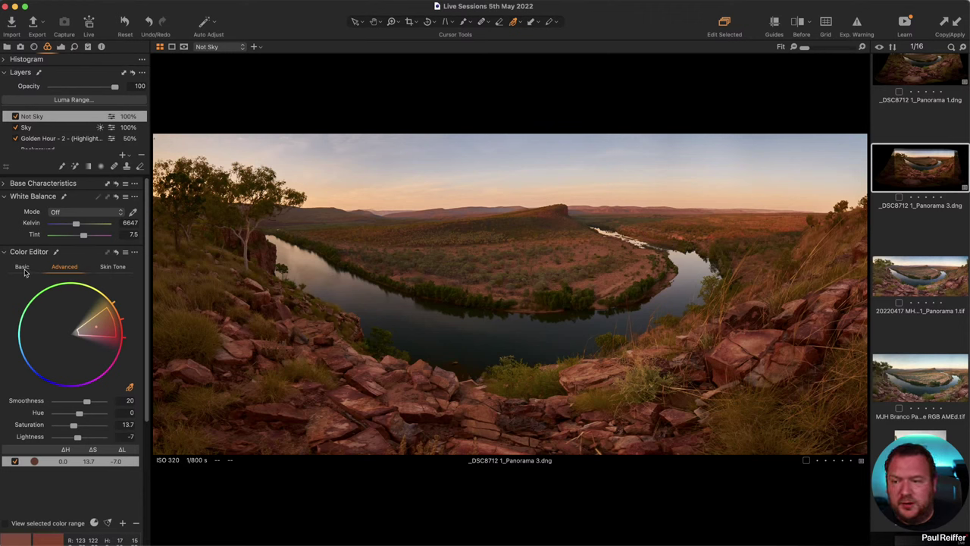
- Give the orange tones hue -2.6, saturation 3.8, lightness 3.8 in Basic Color Editor, then disable Not Sky
left_click(23, 268)
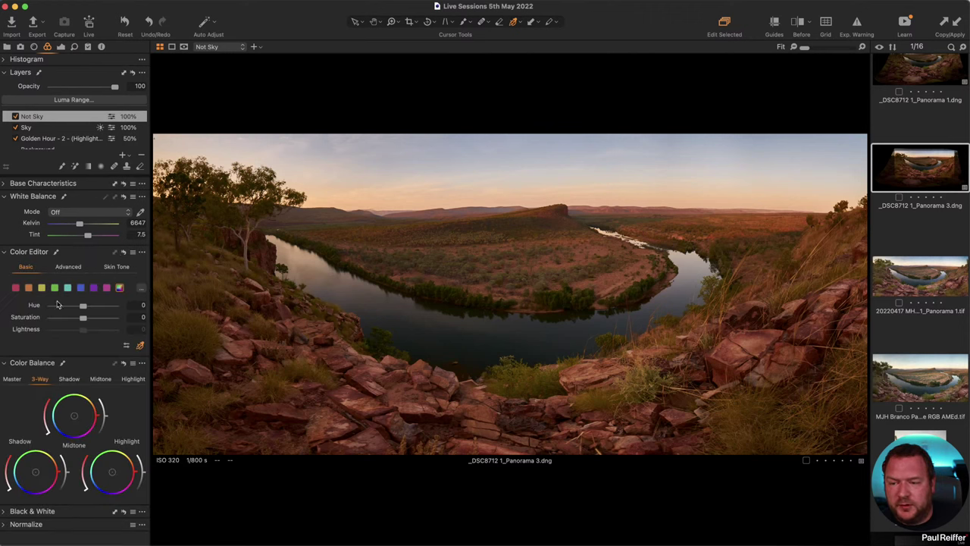
left_click(28, 289)
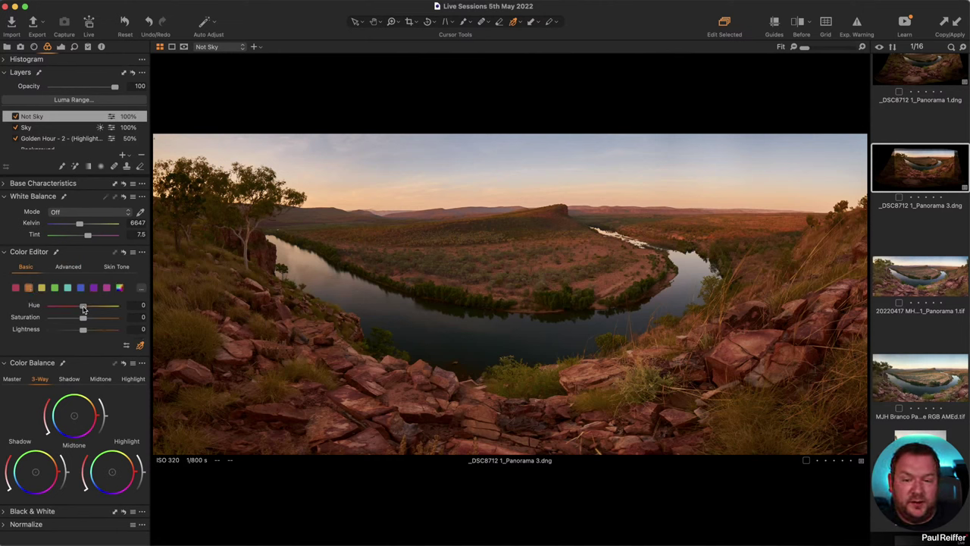
mouse_move(83, 307)
left_mouse_down()
mouse_move(51, 306)
mouse_move(182, 311)
mouse_move(83, 316)
left_mouse_up()
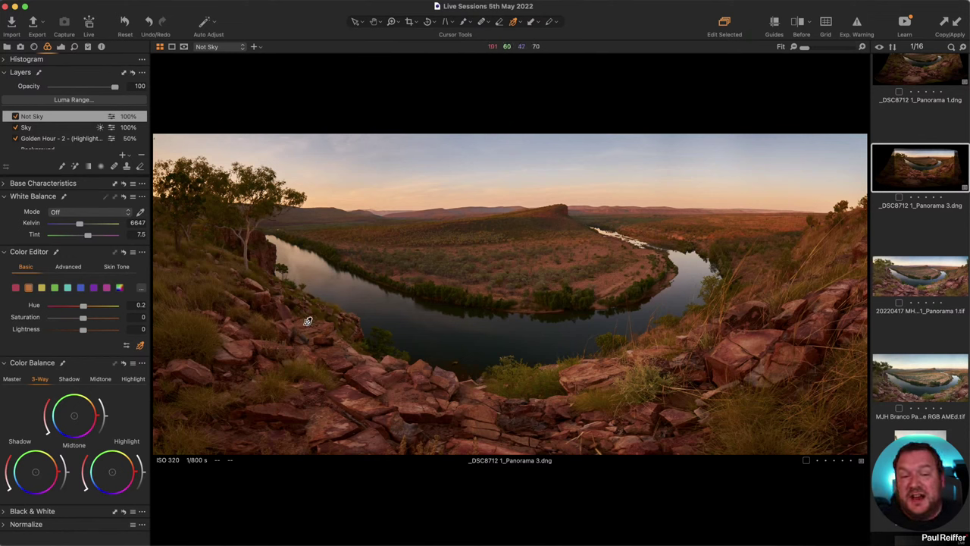
left_click_drag(84, 306, 86, 334)
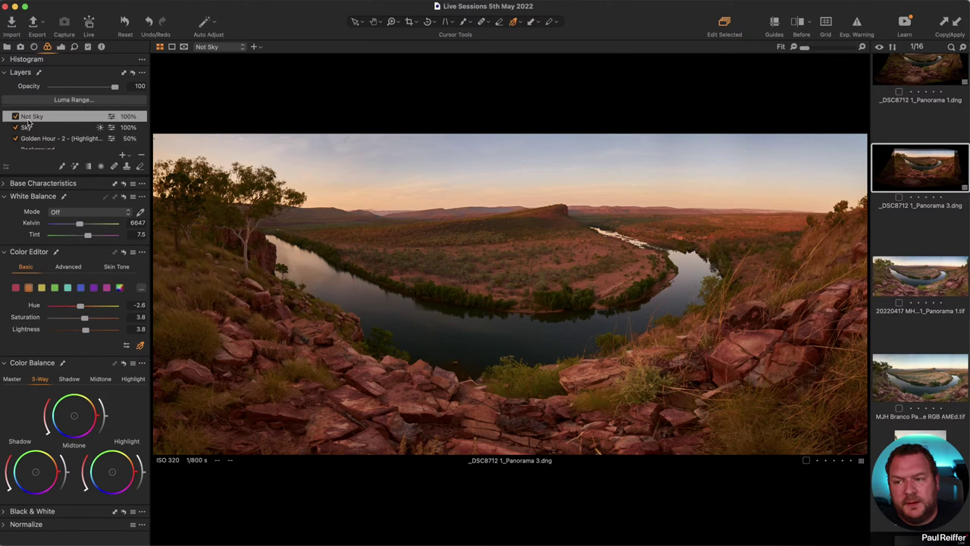
left_click(43, 290)
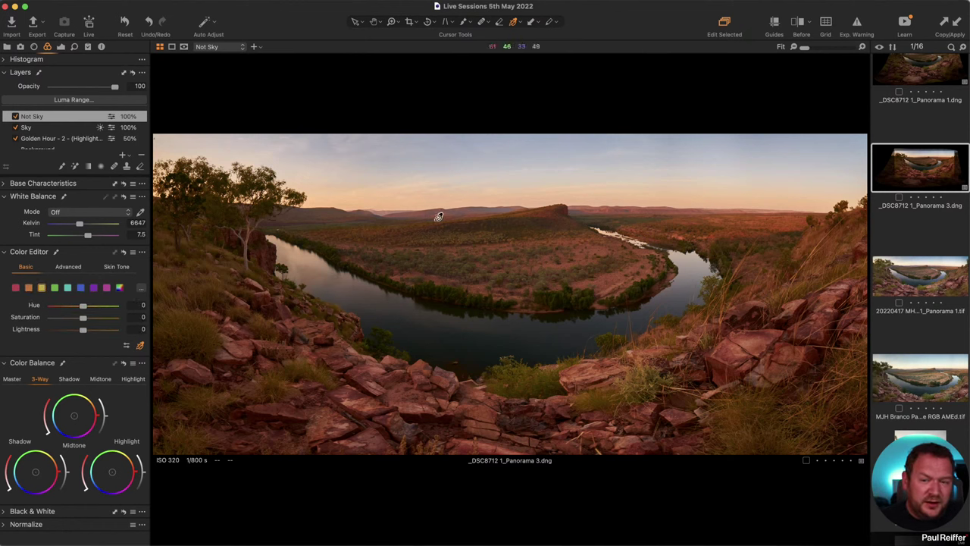
left_click(15, 117)
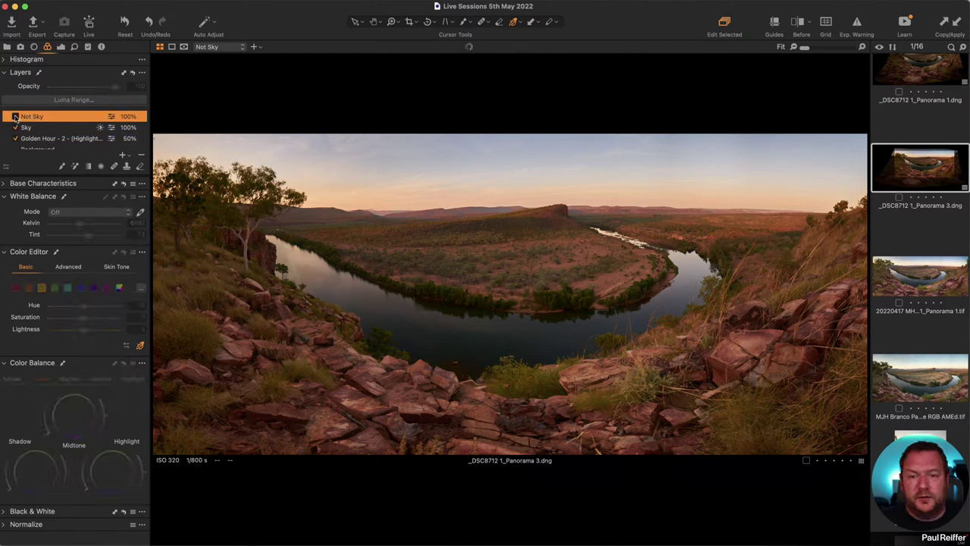
- Re-enable the Not Sky layer and give it Clarity 19 and Dehaze 25
left_click(16, 118)
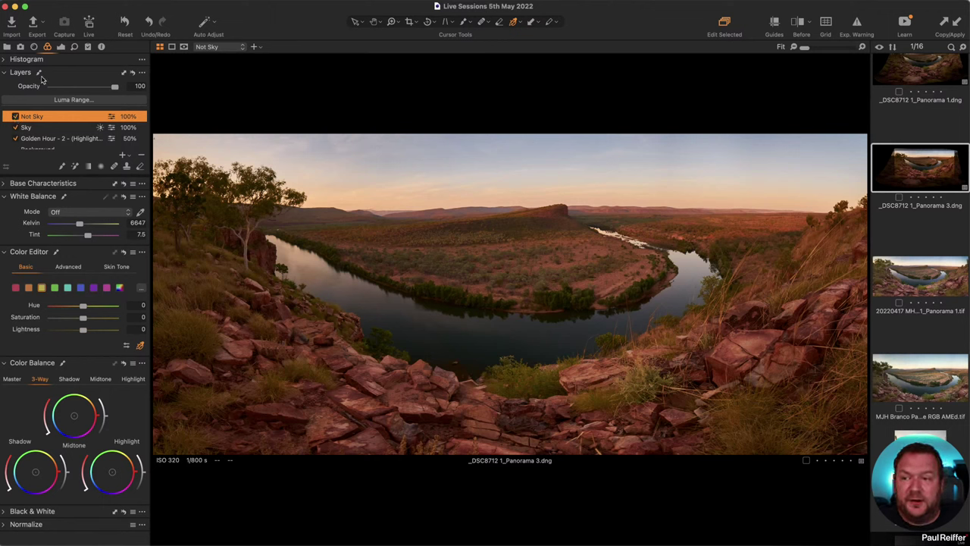
left_click(60, 46)
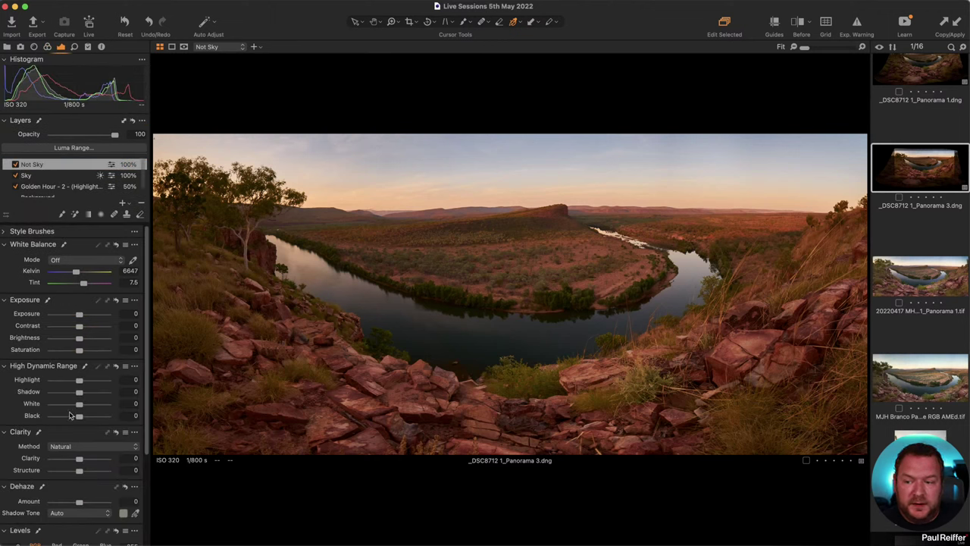
left_click_drag(80, 459, 85, 461)
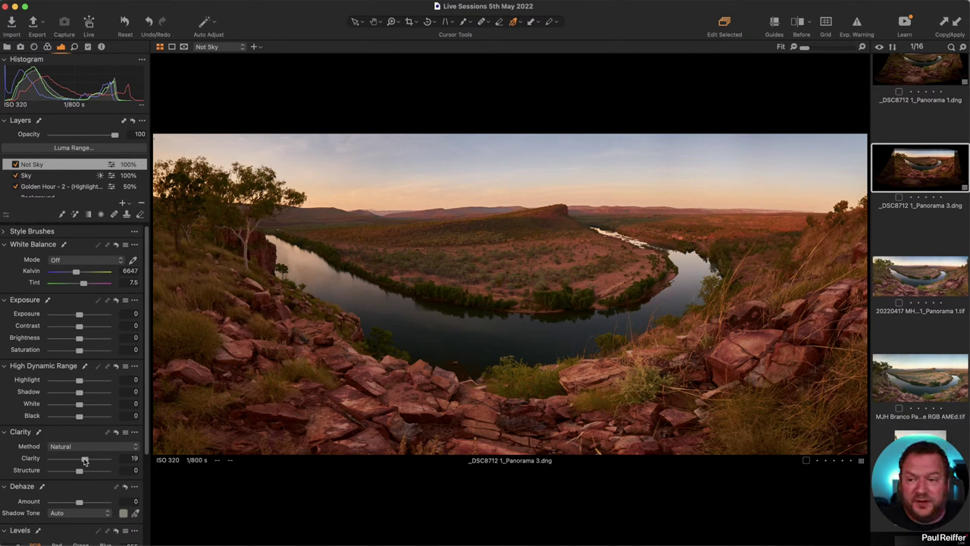
scroll(79, 456, "down", 2)
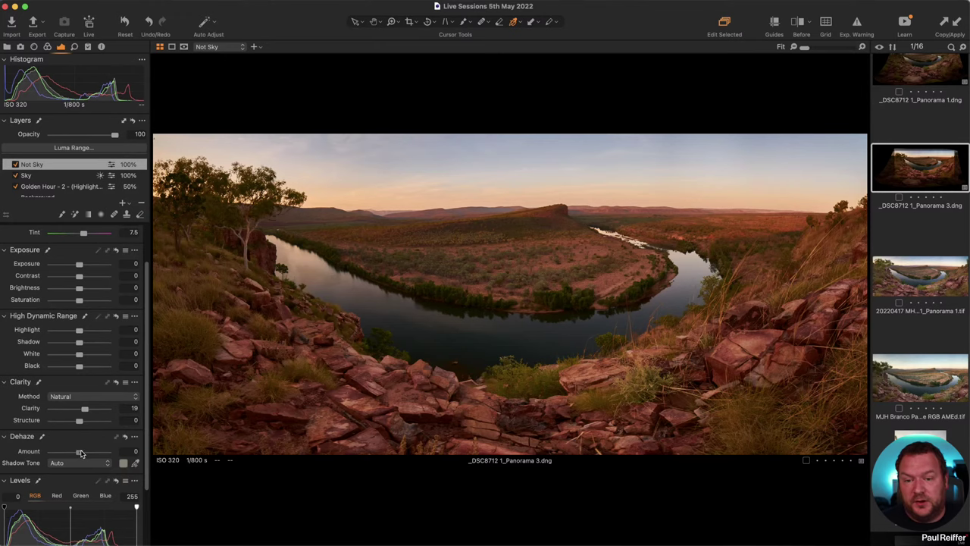
mouse_move(79, 453)
left_mouse_down()
mouse_move(142, 457)
mouse_move(87, 457)
left_mouse_up()
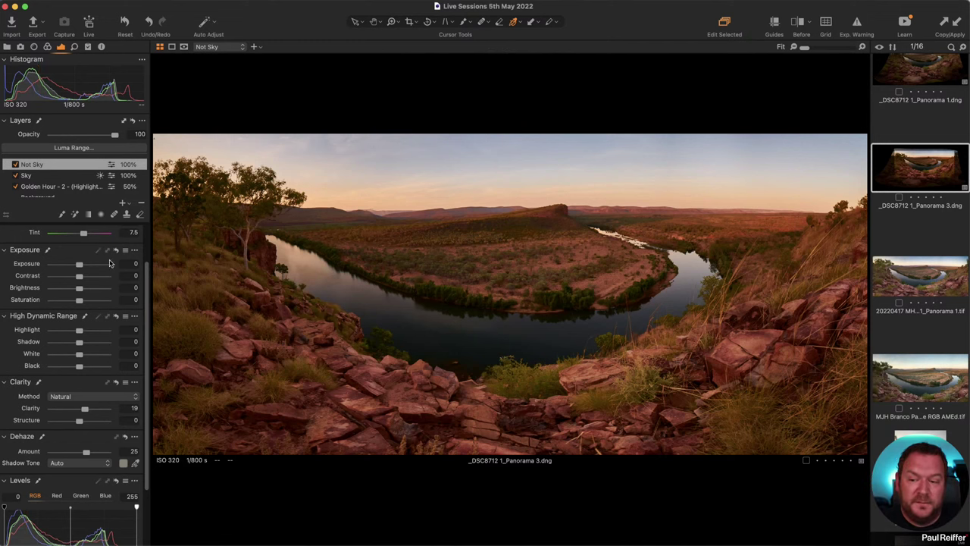
double_click(33, 453)
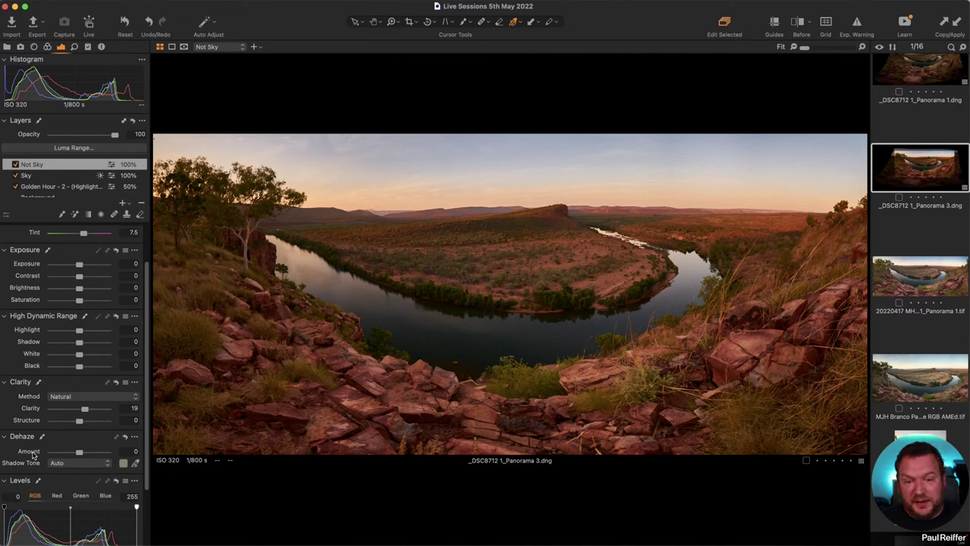
key("super+z")
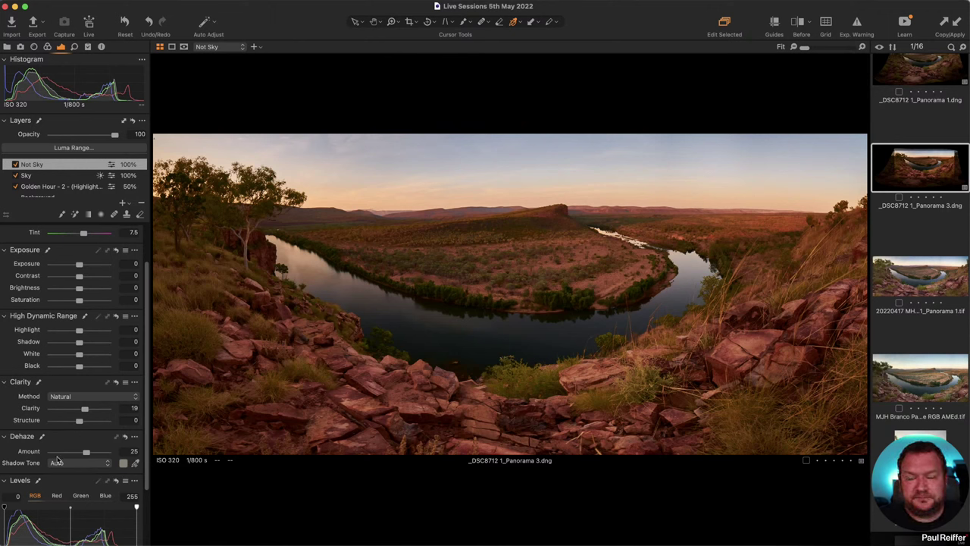
- Show a before/after split with the divider at the edge, compare the TIFF and Panorama 1, then reselect Panorama 3.dng
key("y")
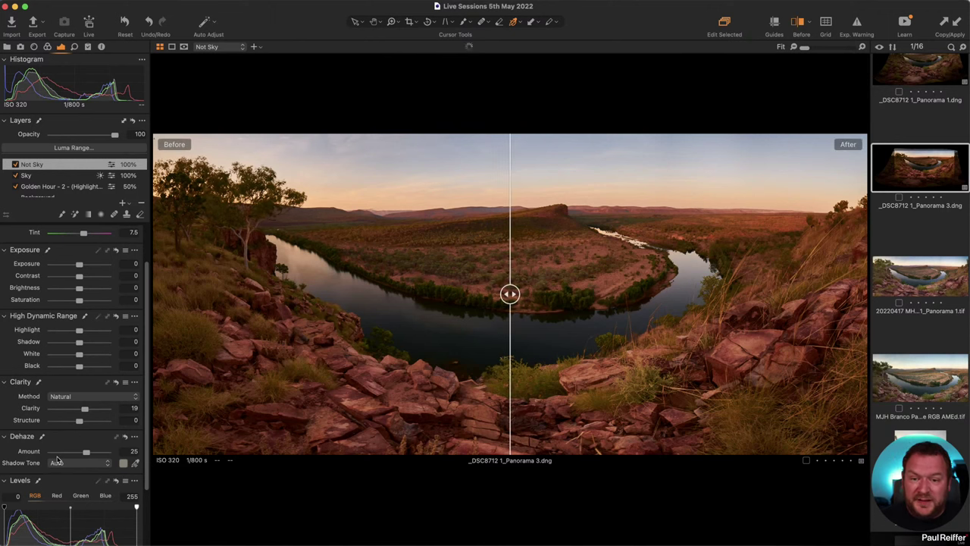
left_click_drag(509, 295, 91, 307)
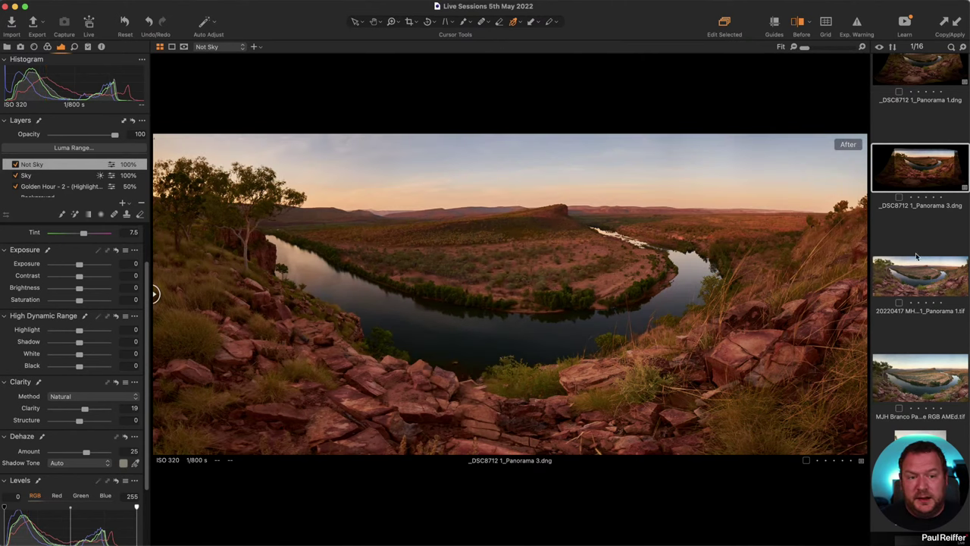
left_click(909, 281)
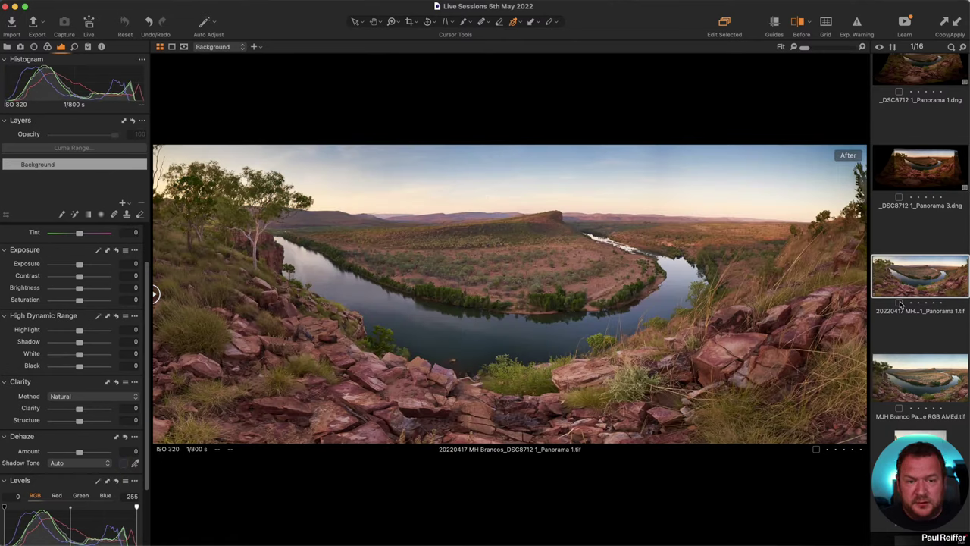
scroll(906, 295, "up", 3)
left_click(924, 171)
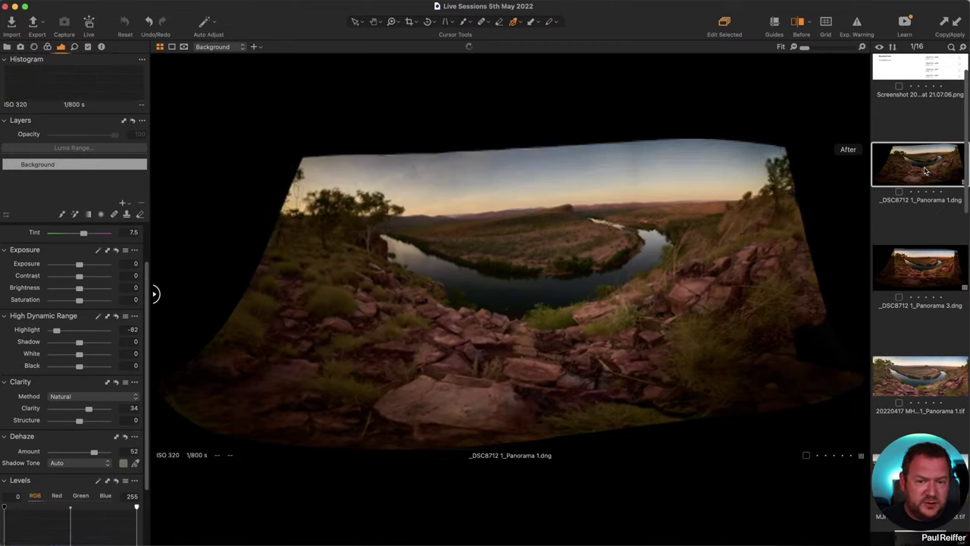
left_click(913, 263)
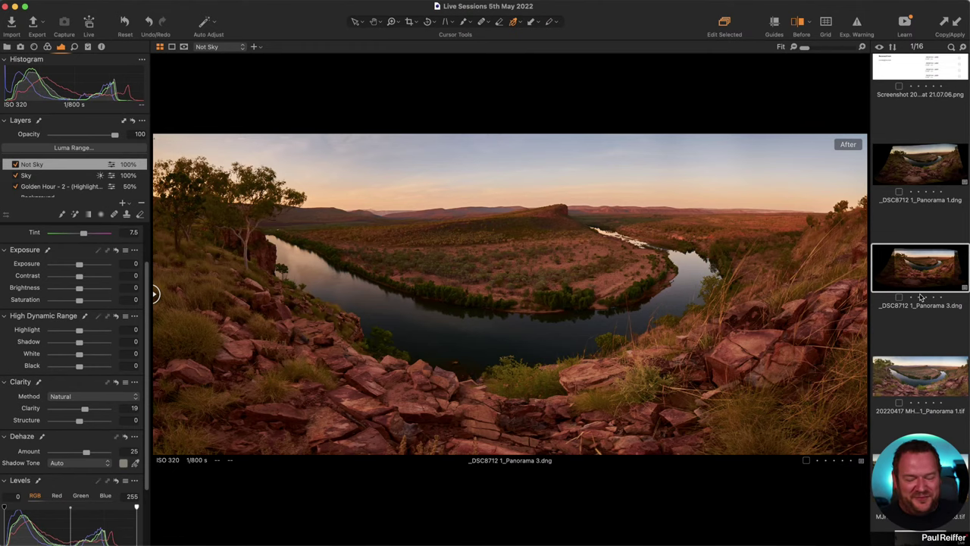
left_click(915, 382)
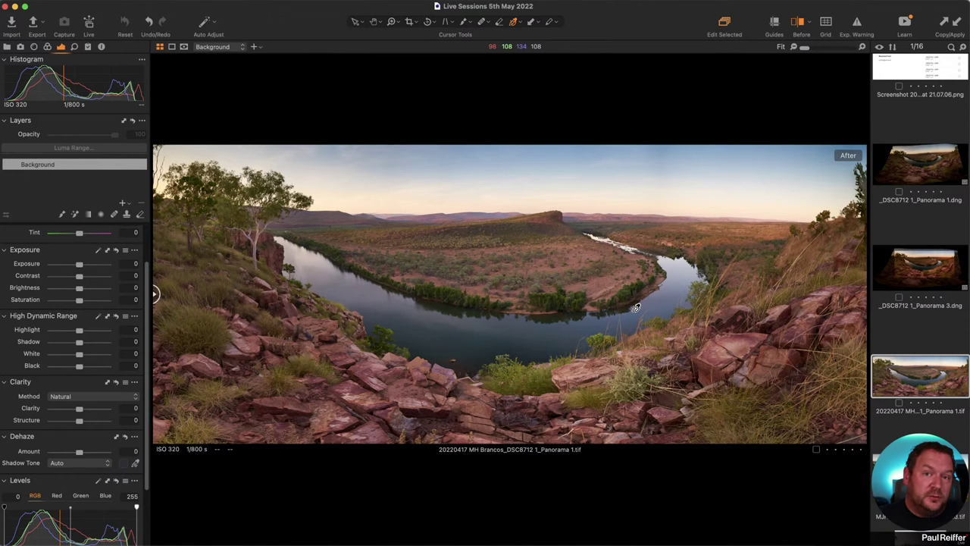
left_click(901, 280)
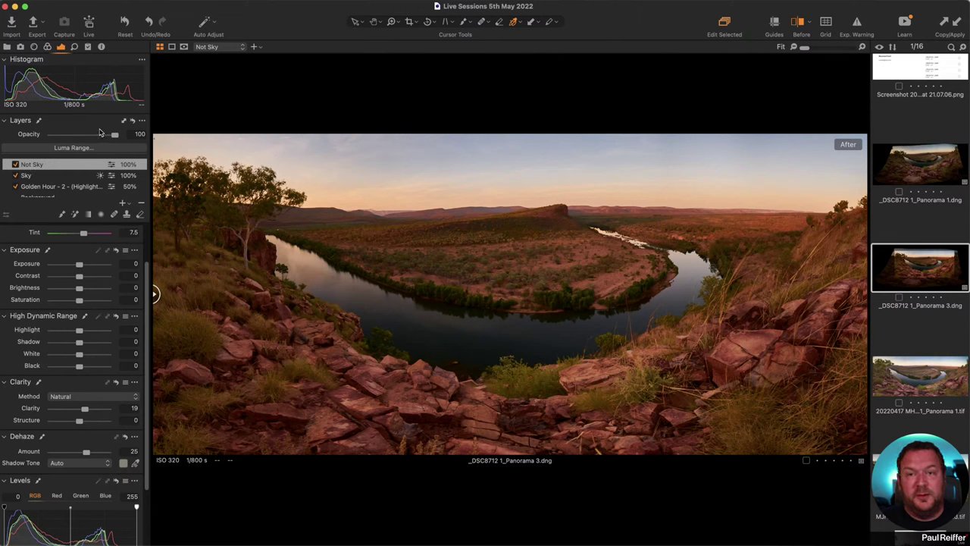
- Lower the Not Sky layer's opacity to 55% and select the Sky layer
left_click_drag(114, 137, 86, 147)
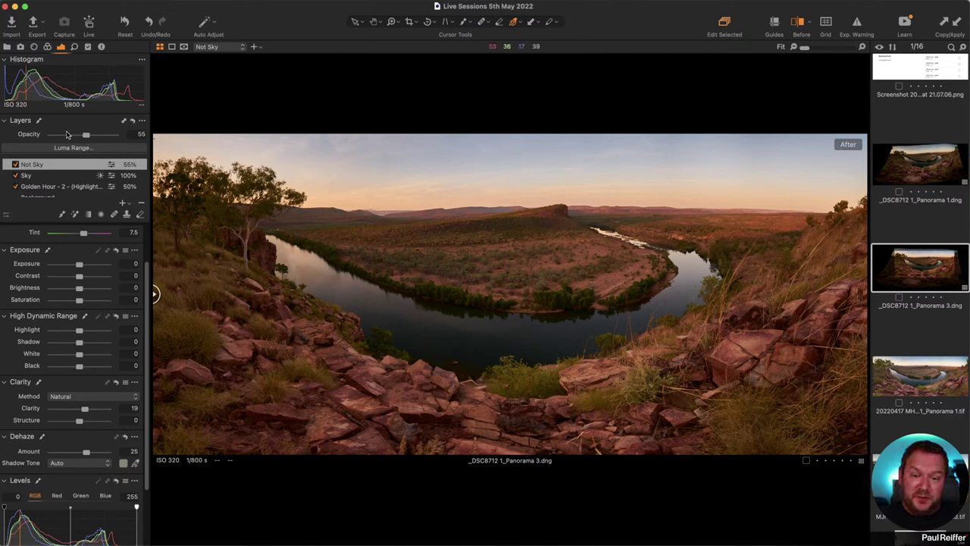
left_click(28, 176)
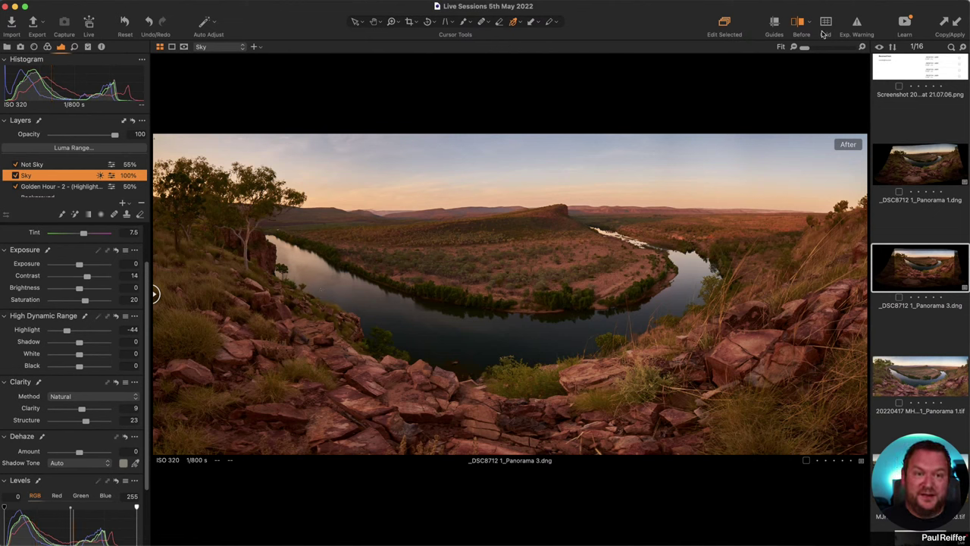
- Turn off the before/after view and flick between the TIFF and Panorama 3 versions
left_click(799, 24)
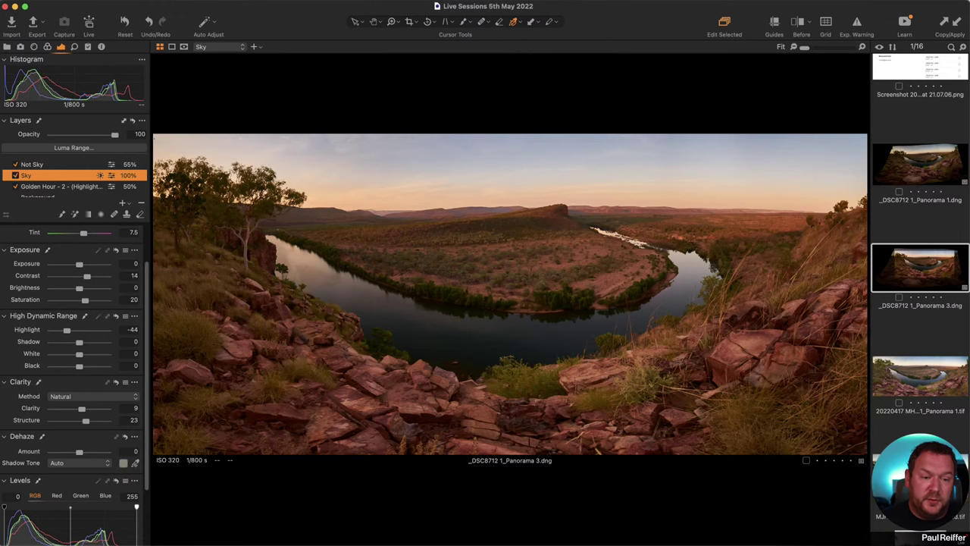
left_click(928, 387)
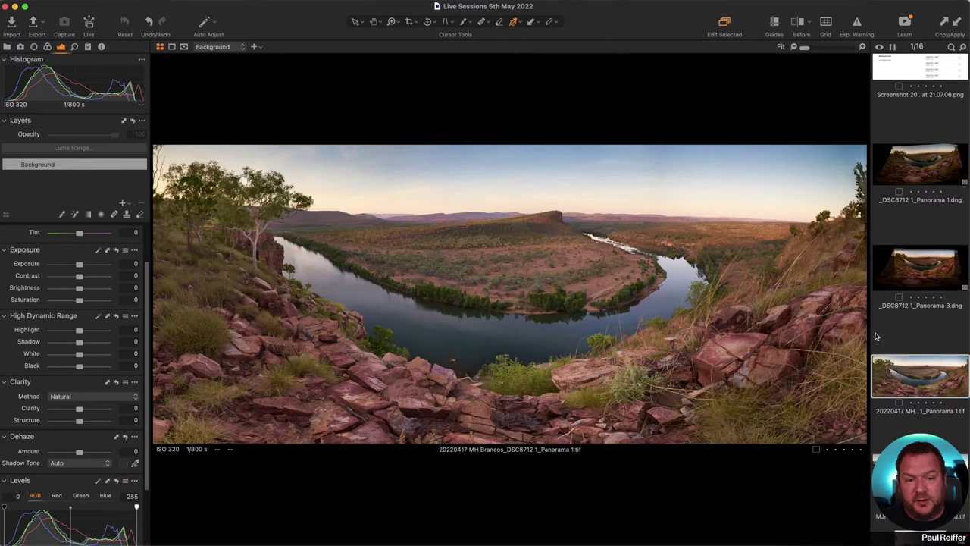
left_click(909, 276)
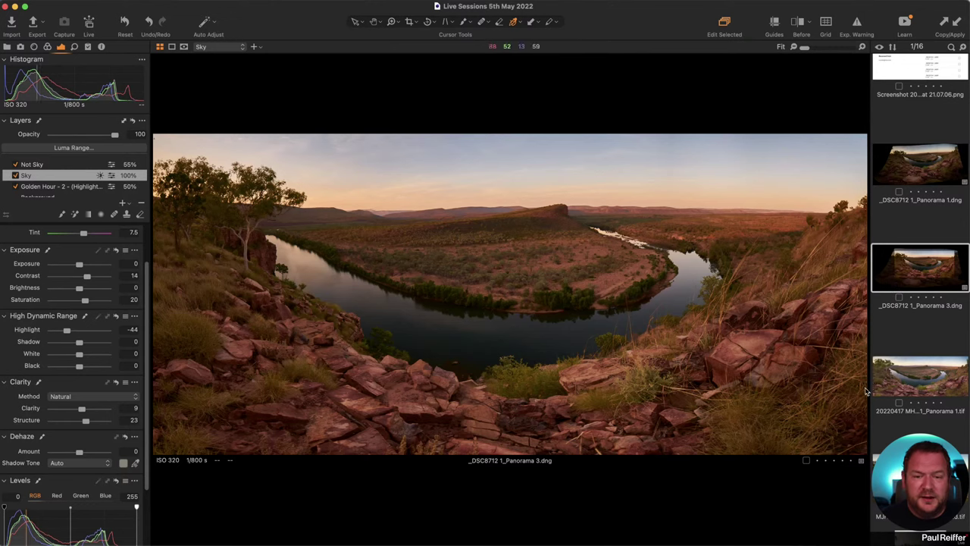
left_click(906, 374)
left_click(911, 274)
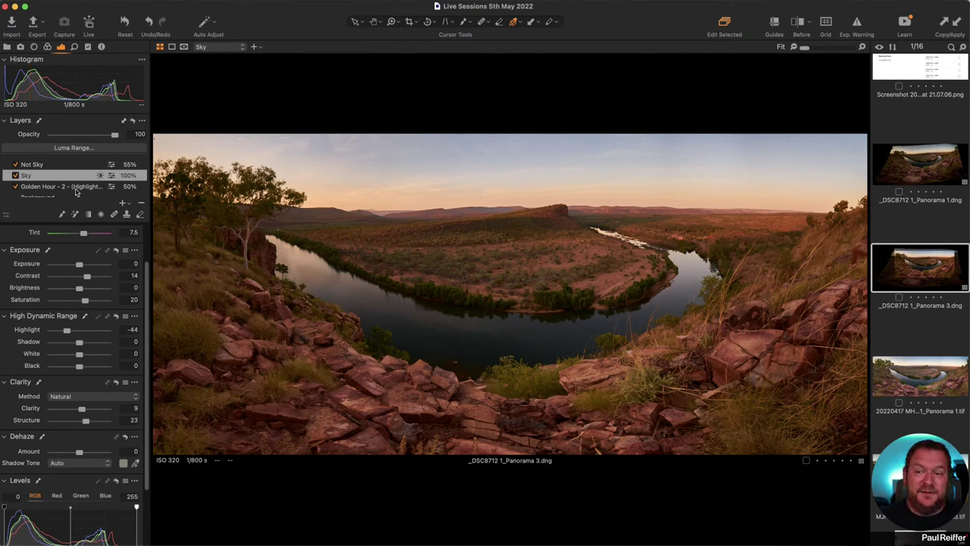
scroll(68, 190, "down", 2)
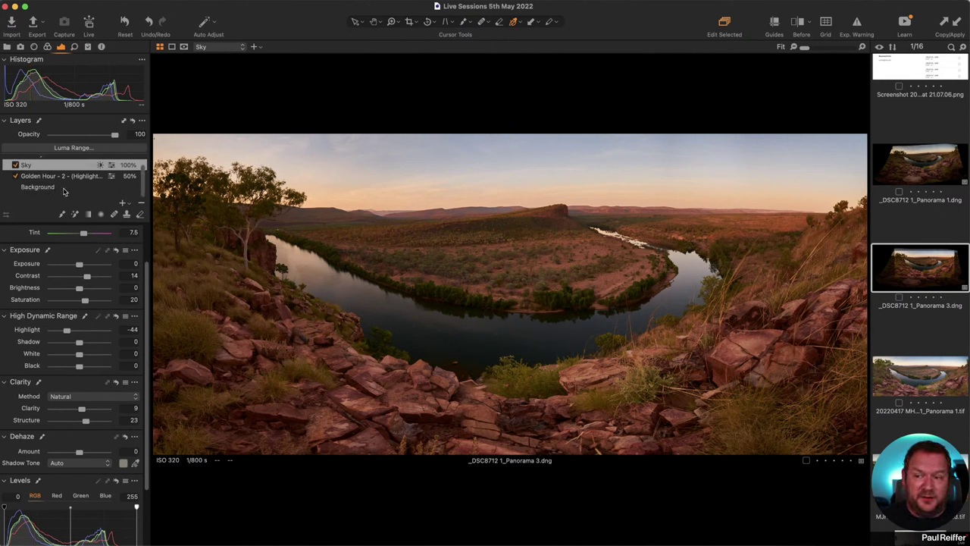
scroll(57, 194, "up", 1)
- Toggle the Golden Hour and Sky layers off and back on to check their effect
left_click(55, 186)
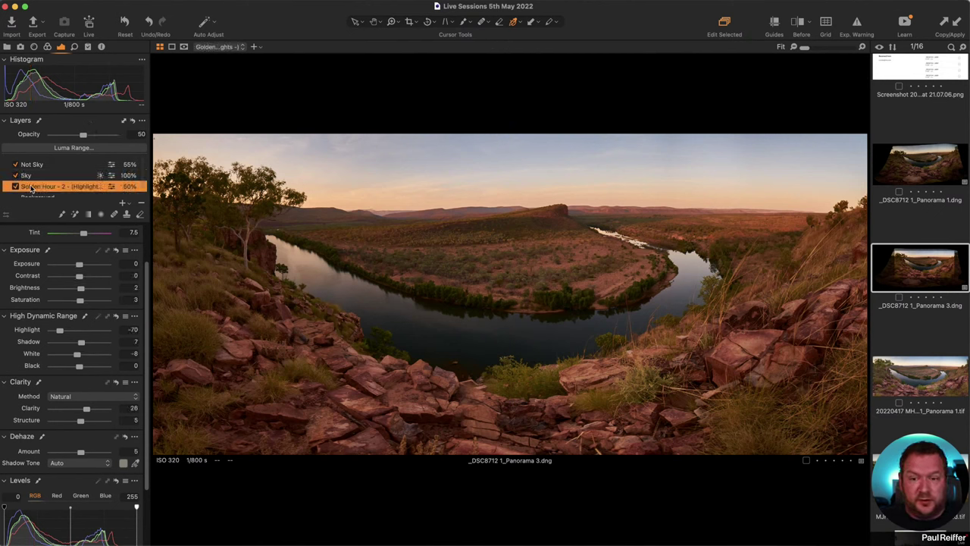
left_click(14, 186)
left_click(14, 187)
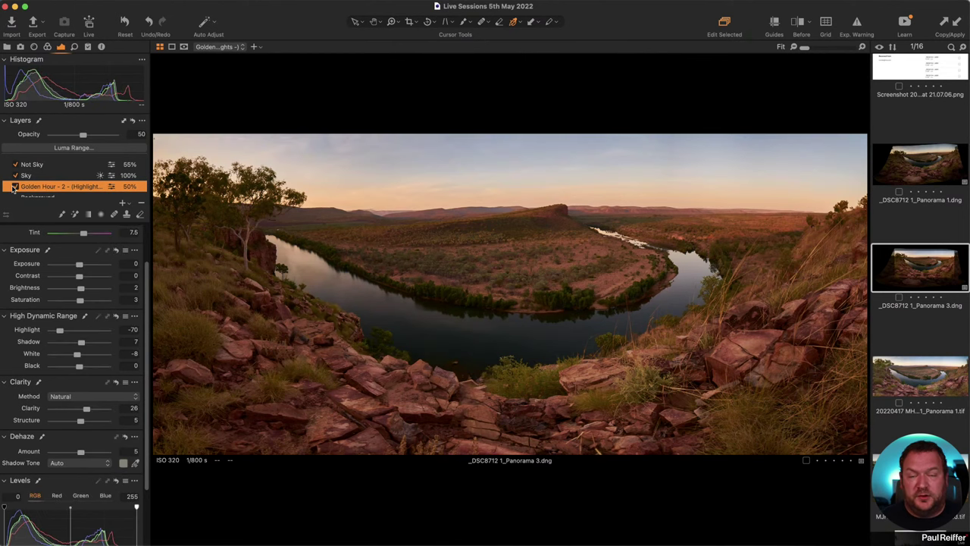
left_click(37, 176)
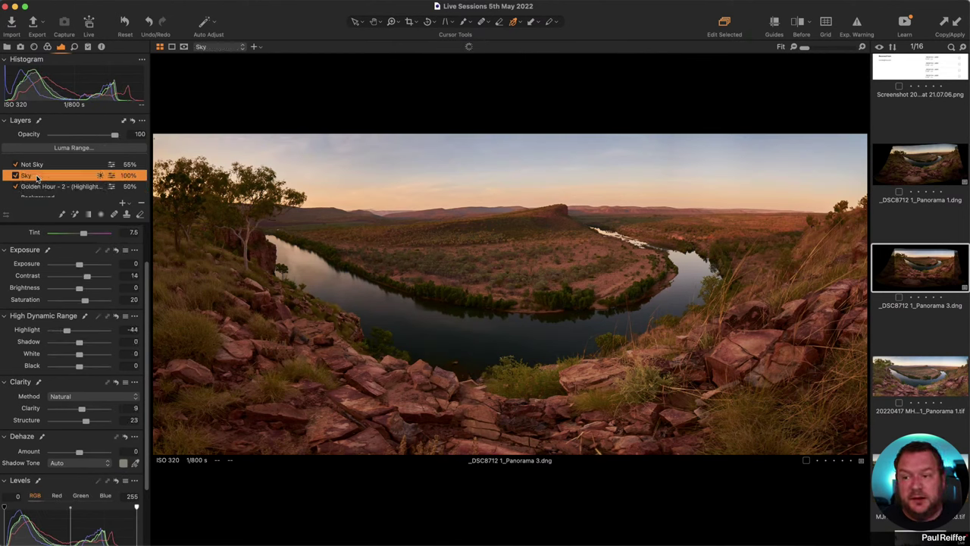
left_click(14, 176)
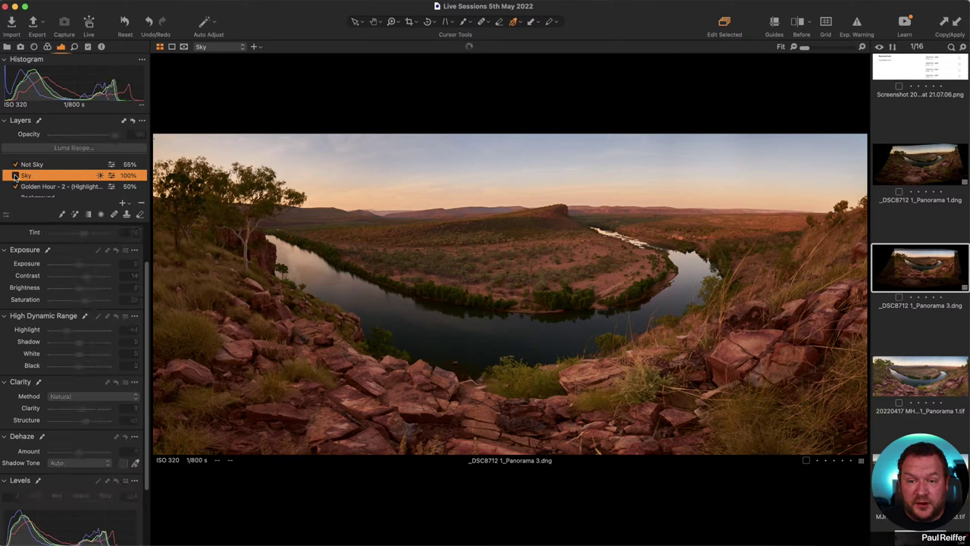
left_click(14, 175)
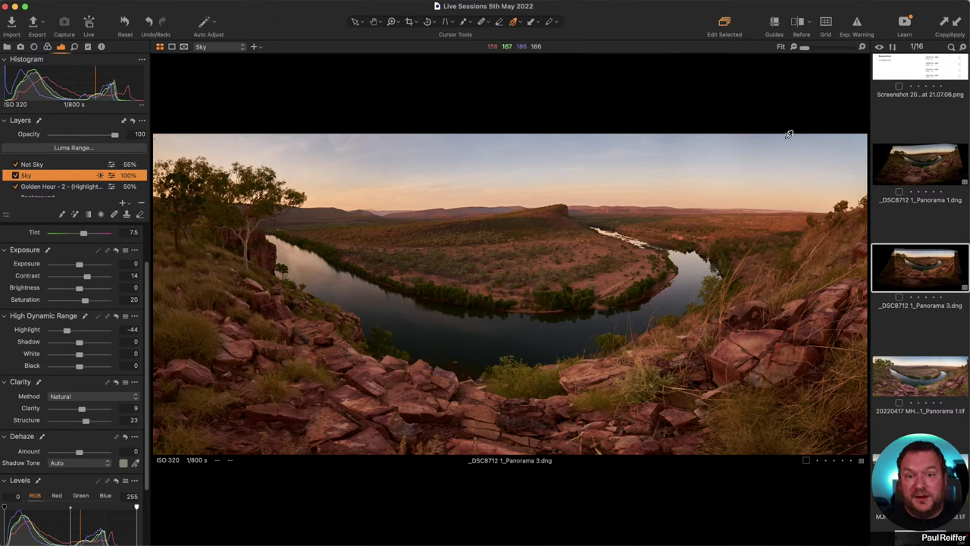
left_click(33, 165)
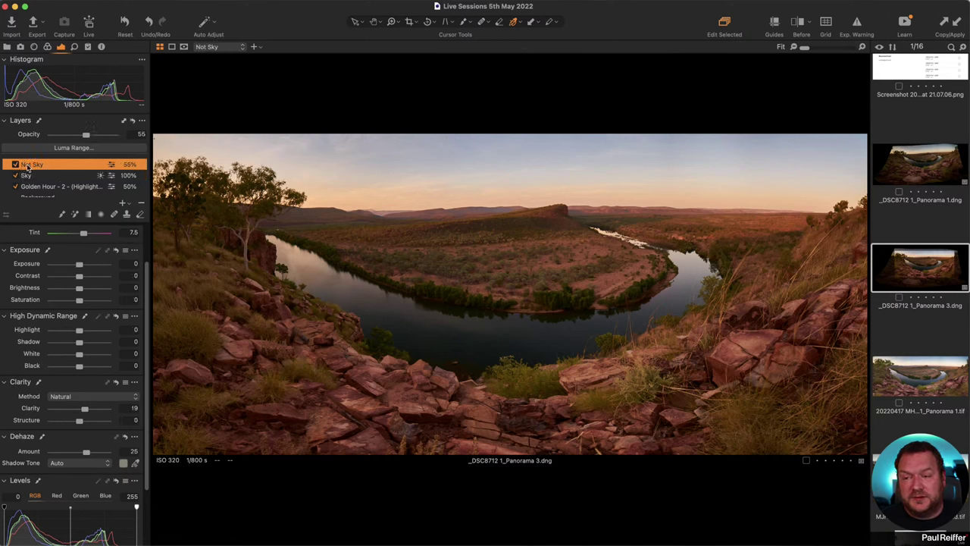
left_click(15, 164)
left_click(15, 165)
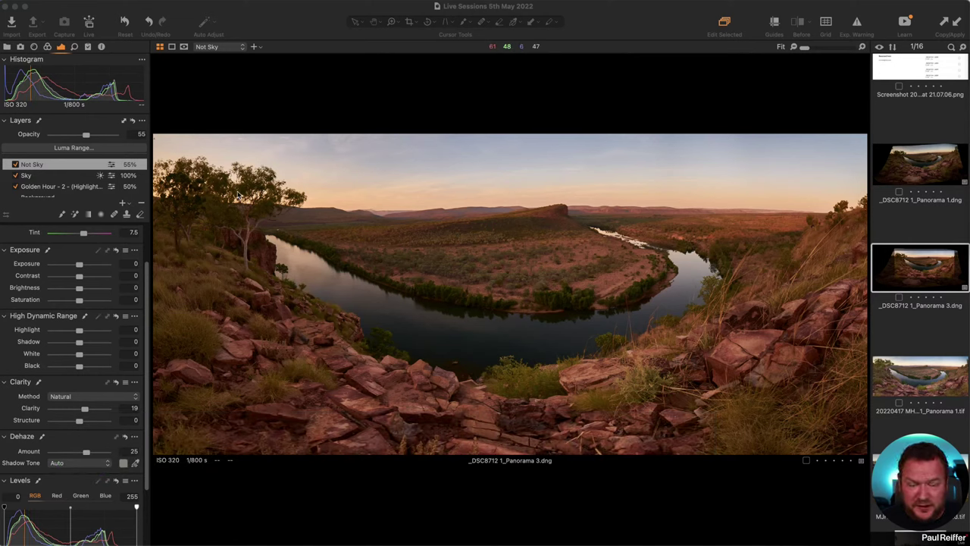
scroll(96, 240, "down", 4)
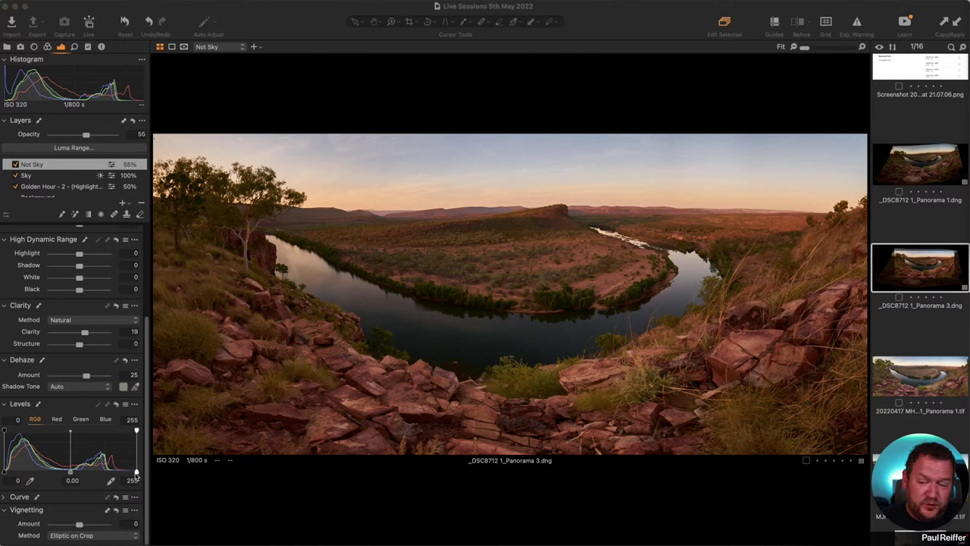
left_click_drag(137, 474, 118, 462)
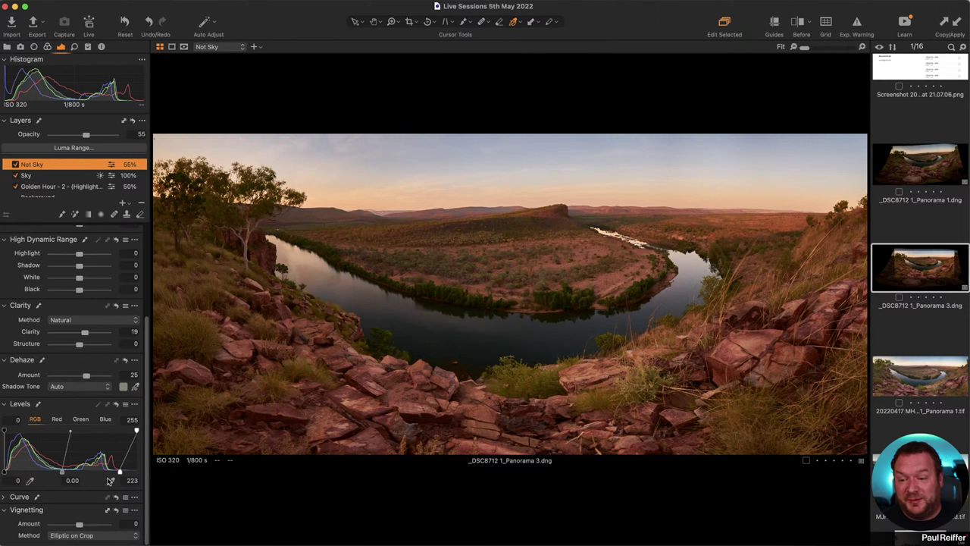
left_click_drag(118, 472, 137, 473)
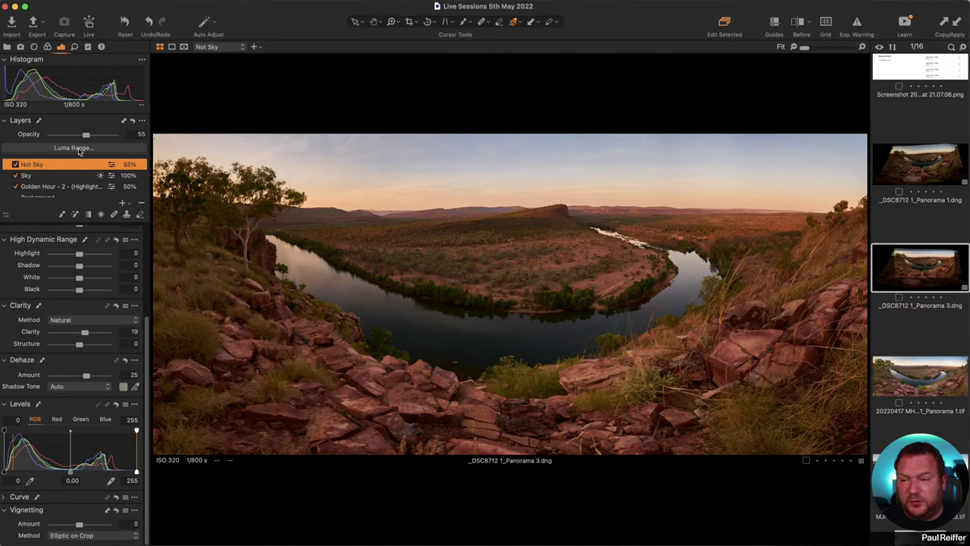
- Add a new adjustment layer with a filled mask and name it 'Global Adjustments'
left_click(122, 203)
right_click(82, 167)
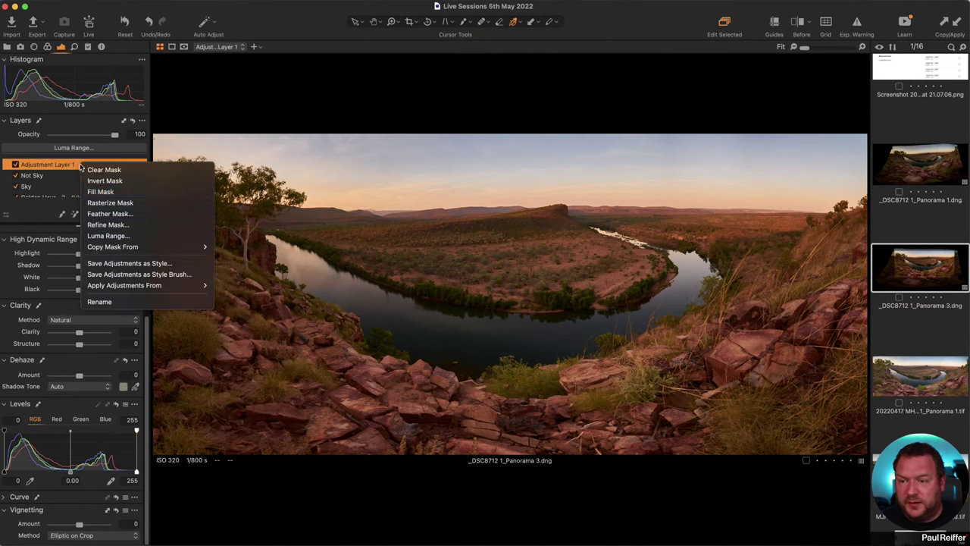
left_click(125, 191)
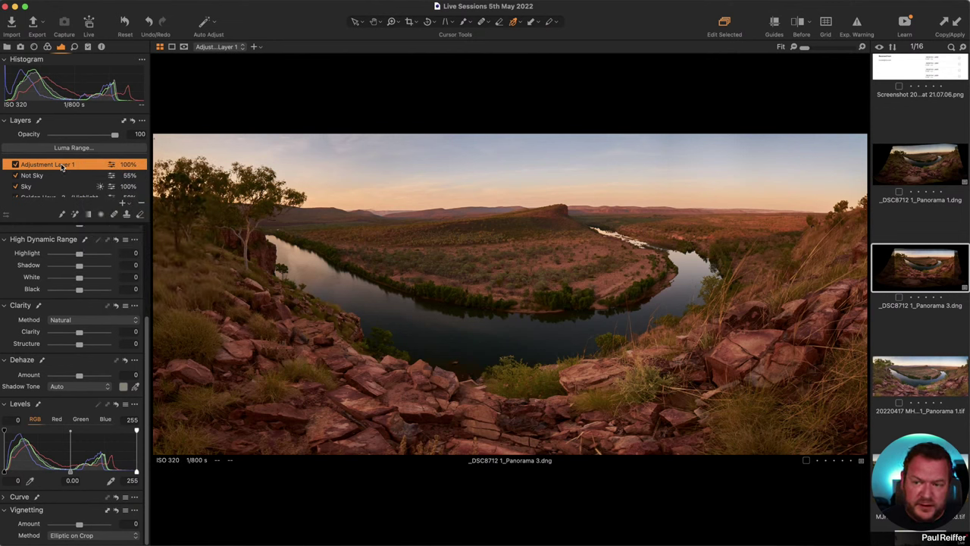
double_click(60, 163)
type("Global")
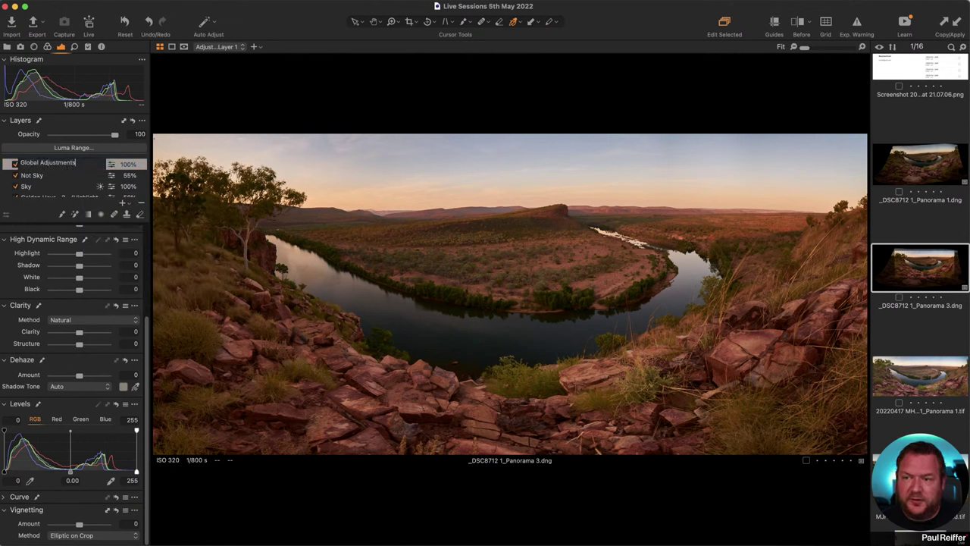
type(" Adjustments")
key("Return")
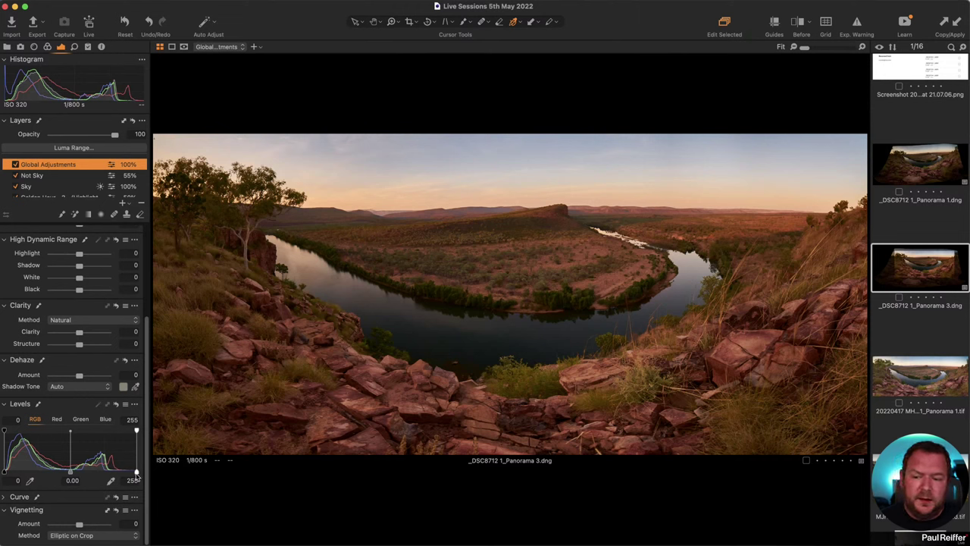
- Lower the Levels output white to 237 and raise Brightness to 4
left_click_drag(136, 475, 126, 472)
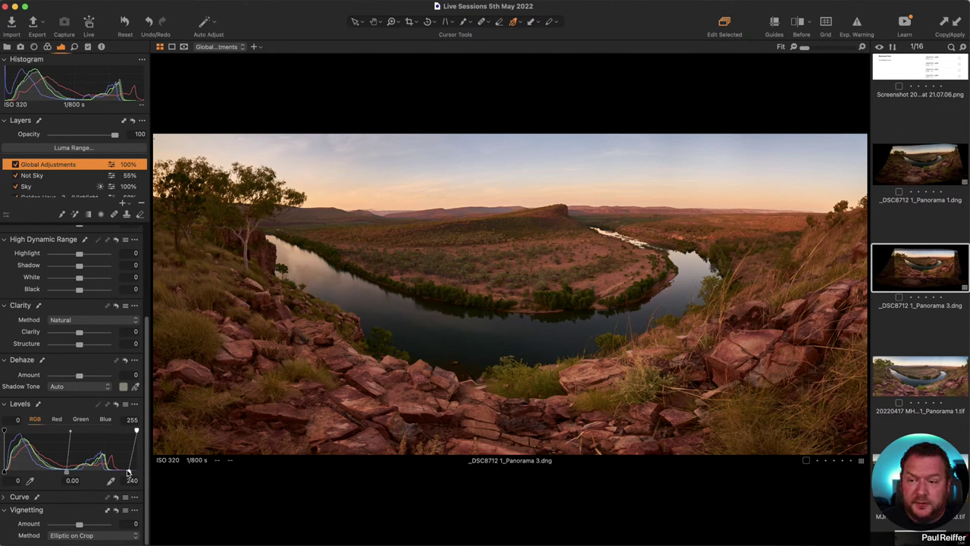
left_click_drag(129, 472, 137, 472)
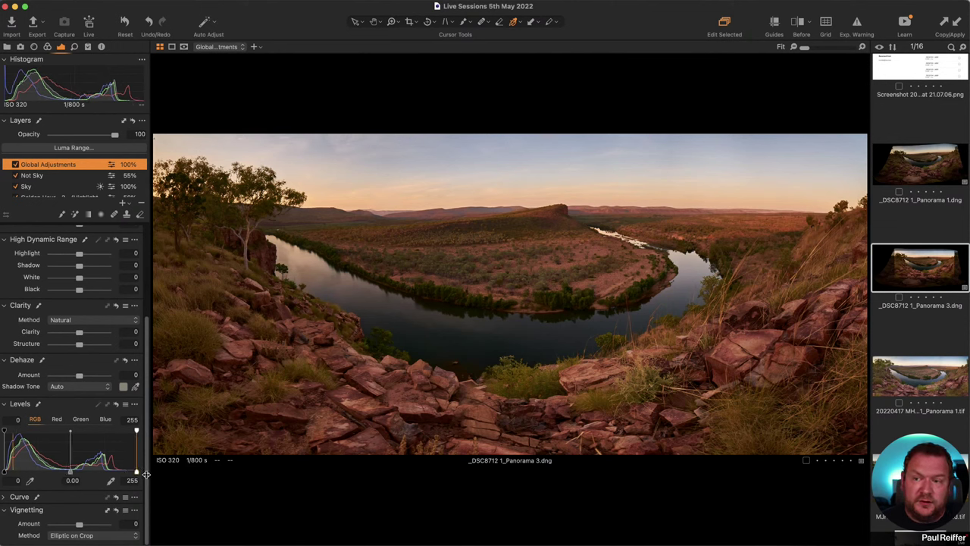
left_click_drag(139, 473, 125, 474)
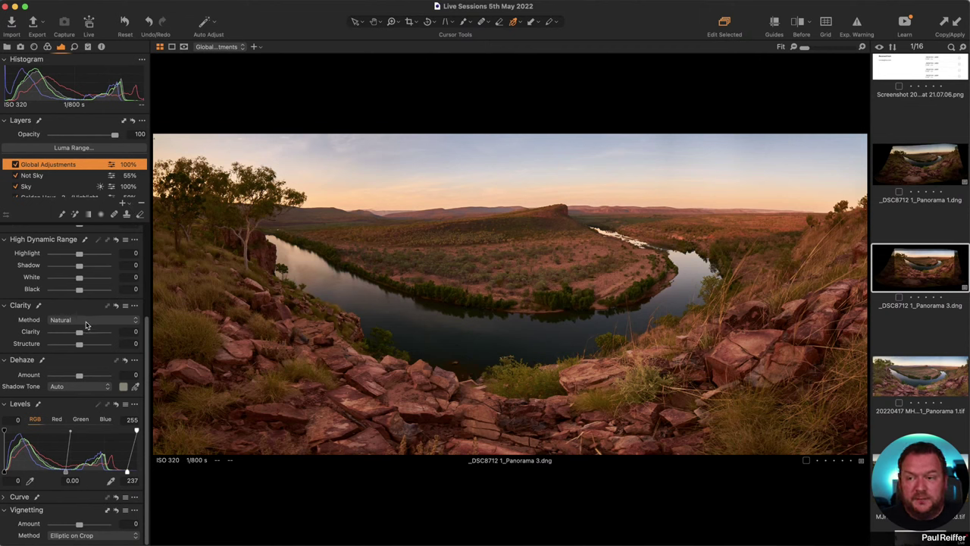
scroll(86, 324, "up", 5)
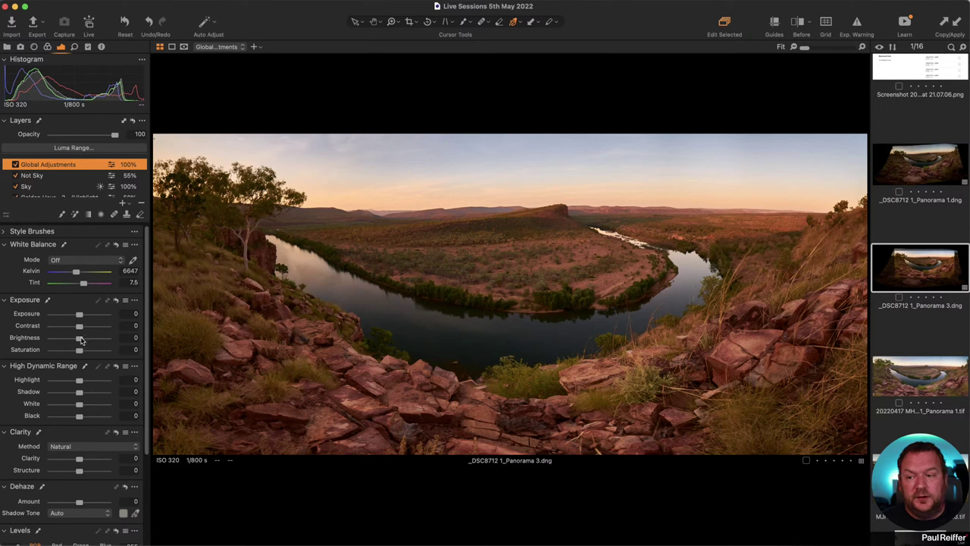
left_click_drag(85, 345, 82, 344)
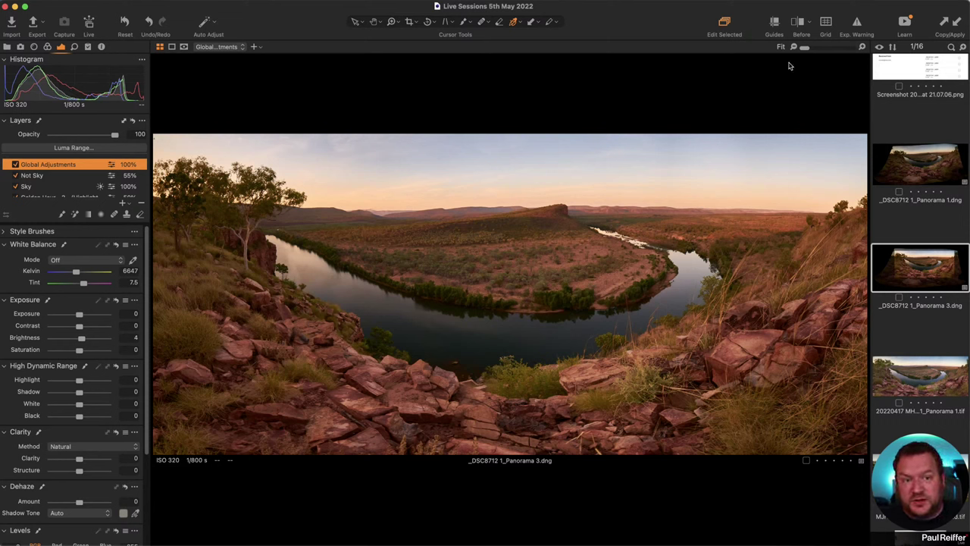
- Show the exposure warning, zoom to 100% on the tree, and check the Exposure preferences
left_click(858, 28)
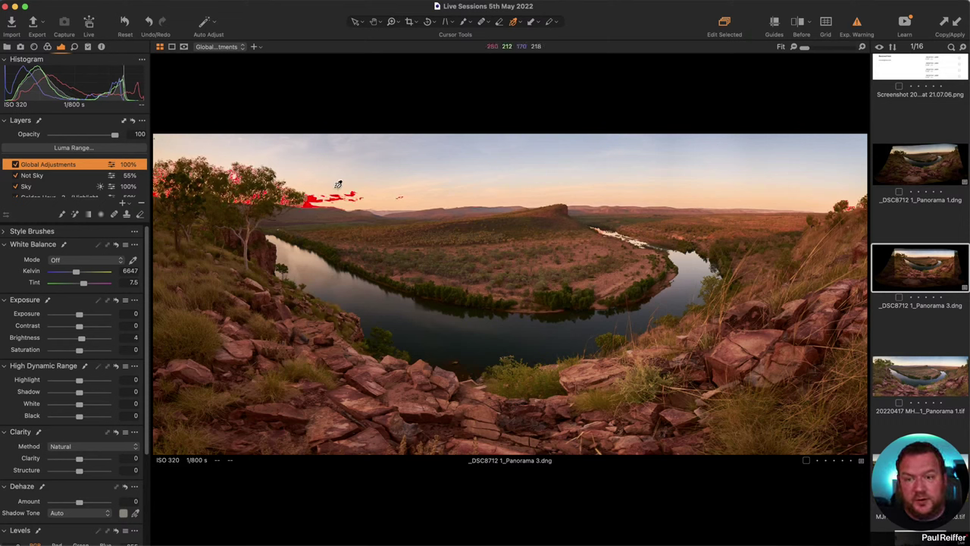
left_click(286, 170)
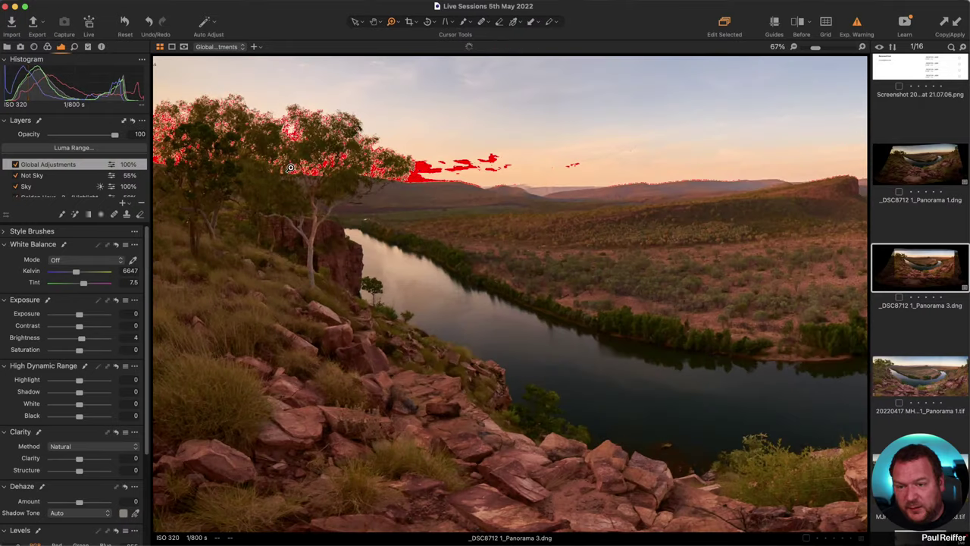
left_click(23, 2)
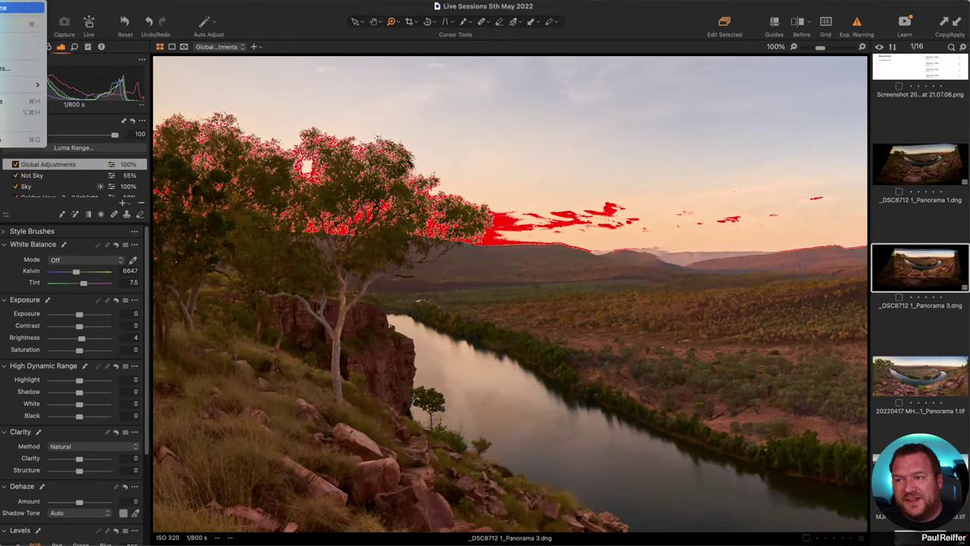
left_click(23, 25)
left_click(656, 105)
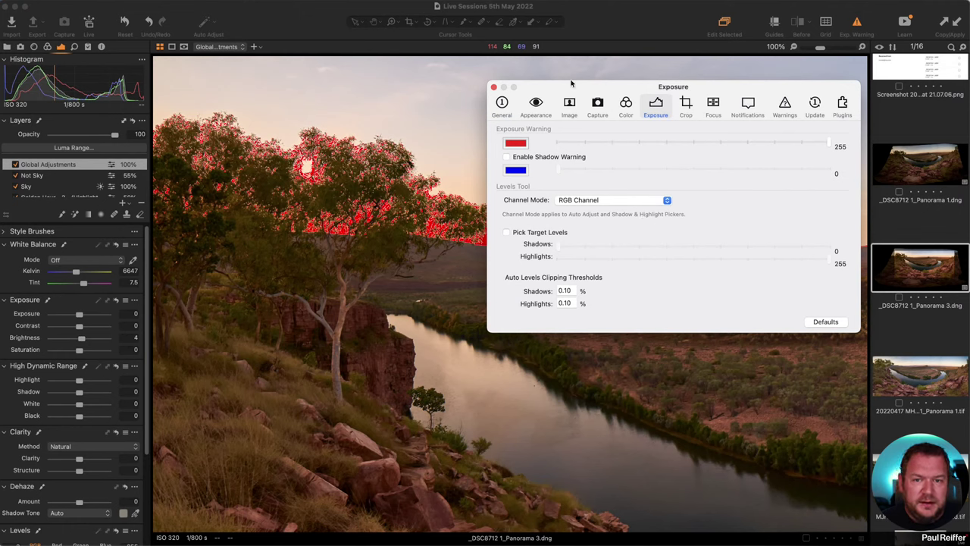
left_click(493, 87)
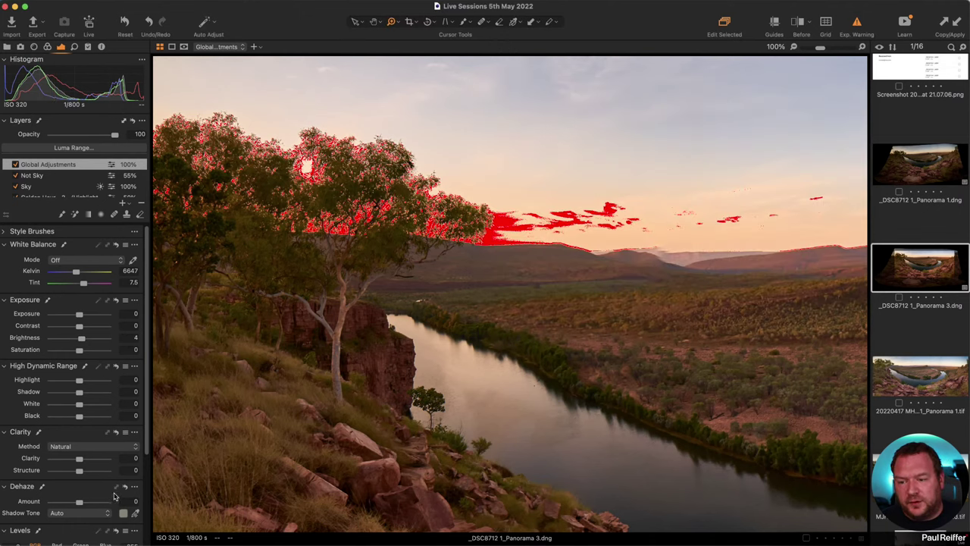
- Set the Levels output white to 244 and turn the exposure warning off
scroll(116, 496, "down", 4)
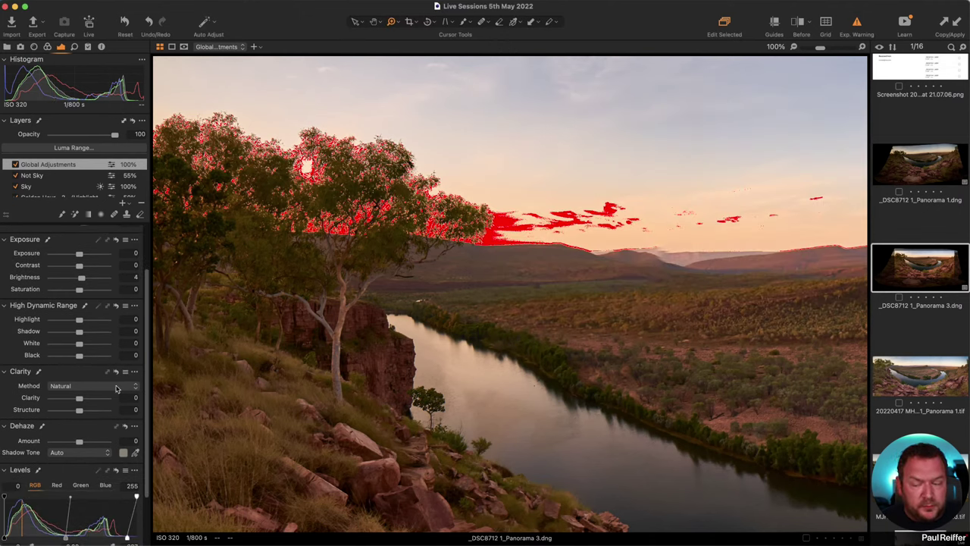
scroll(119, 424, "down", 4)
left_click_drag(127, 471, 131, 473)
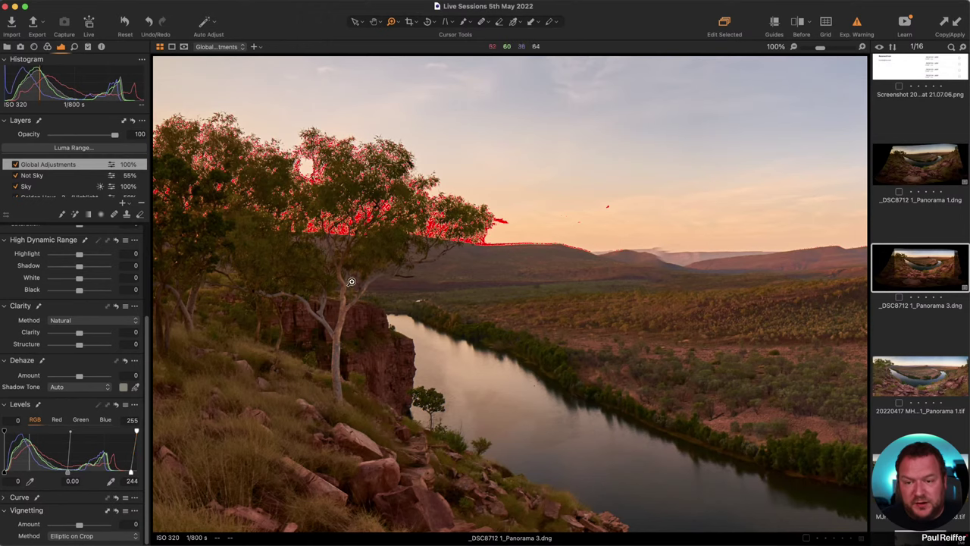
scroll(434, 203, "up", 5)
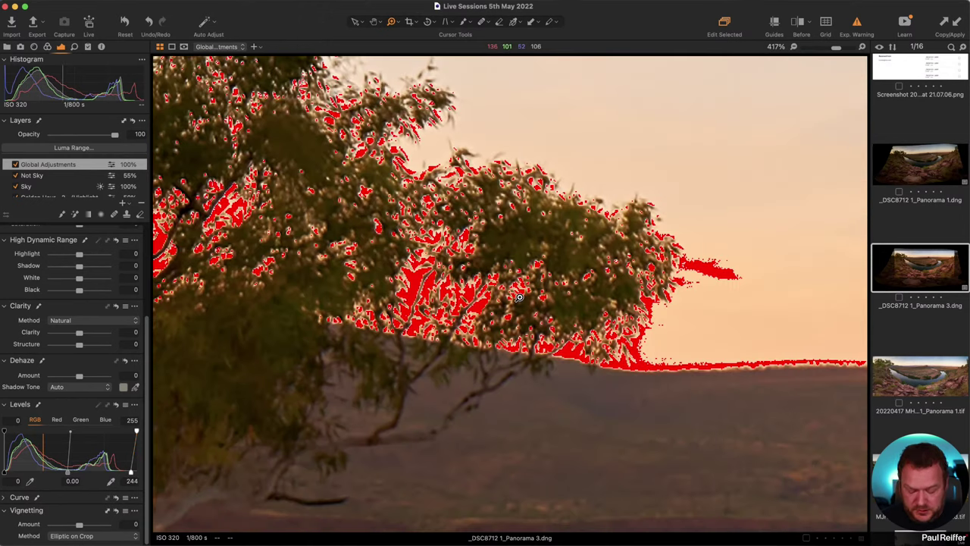
left_click(855, 28)
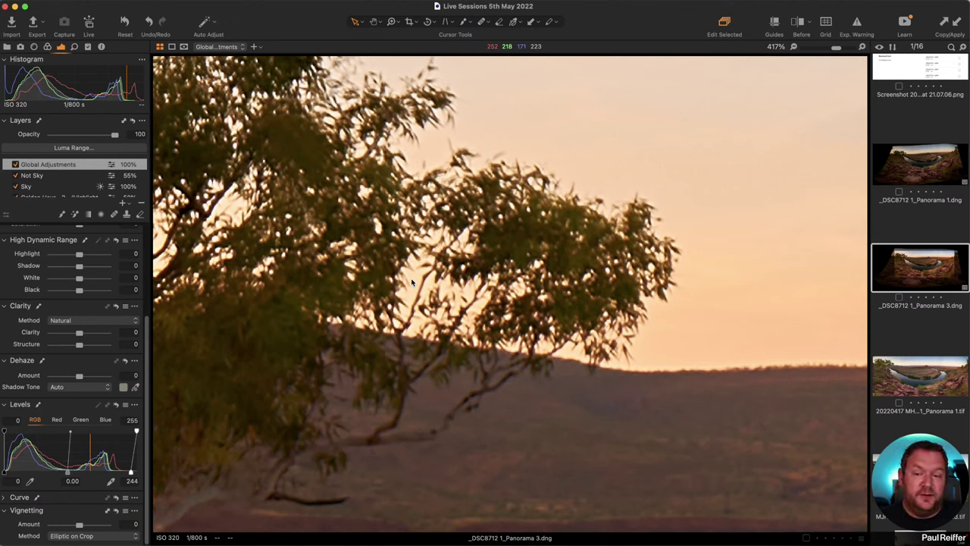
- Flash the exposure warning, zoom back out to fit the whole panorama, and show the Library collections
left_click(856, 24)
left_click(856, 24)
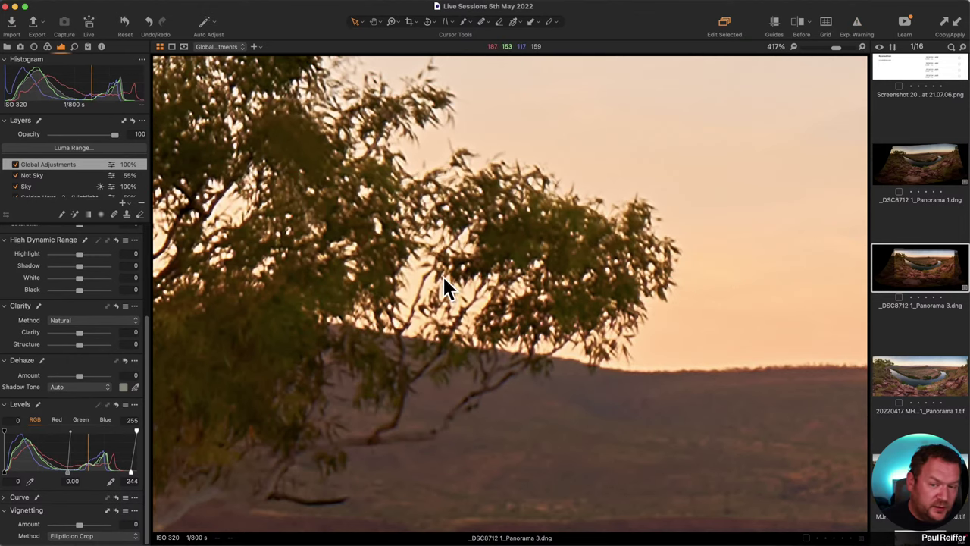
key("z")
left_click(510, 316, "alt")
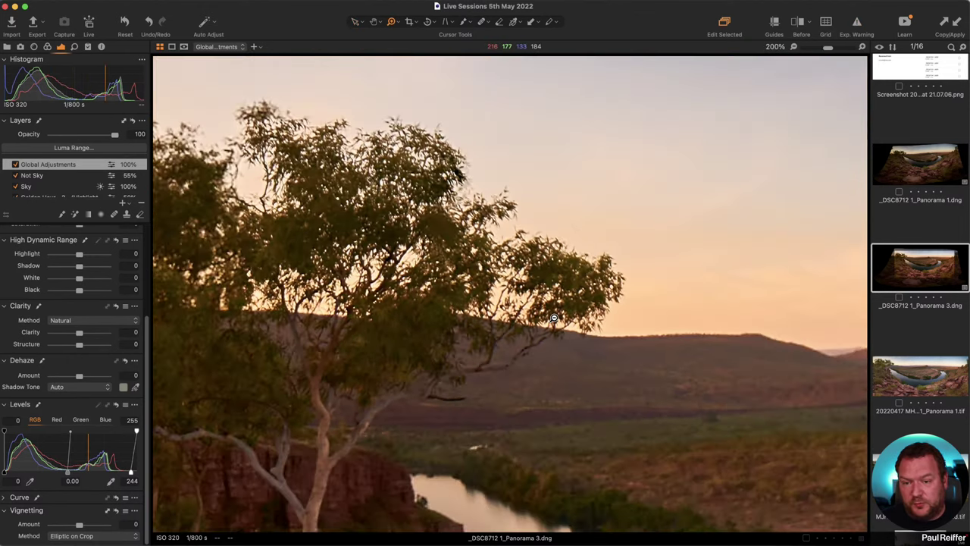
left_click(554, 318, "alt")
left_click(555, 317, "alt")
left_click(557, 316, "alt")
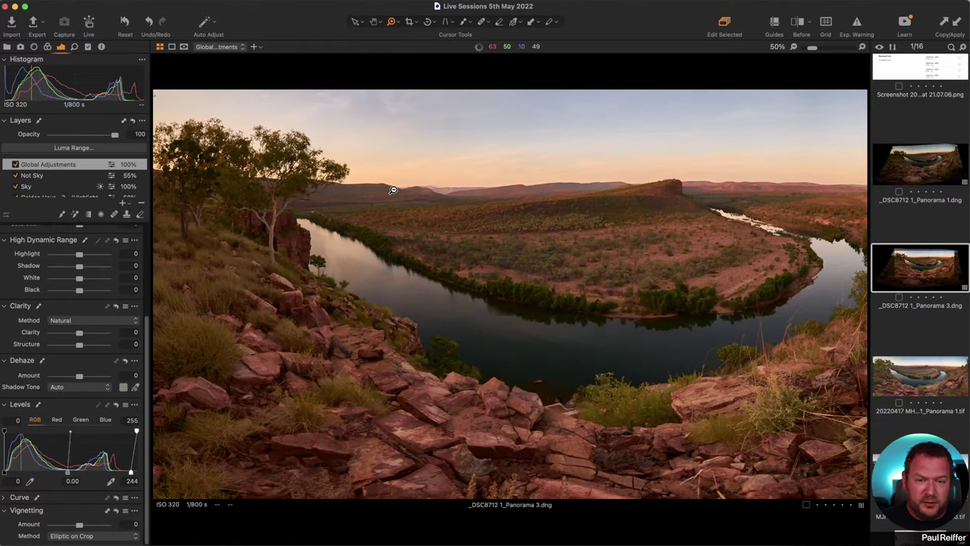
left_click(559, 318, "alt")
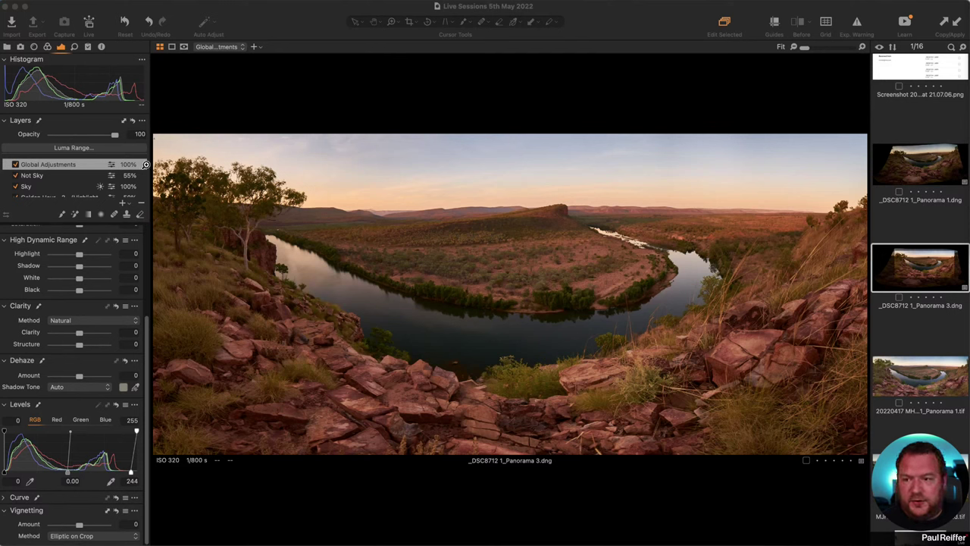
left_click(7, 46)
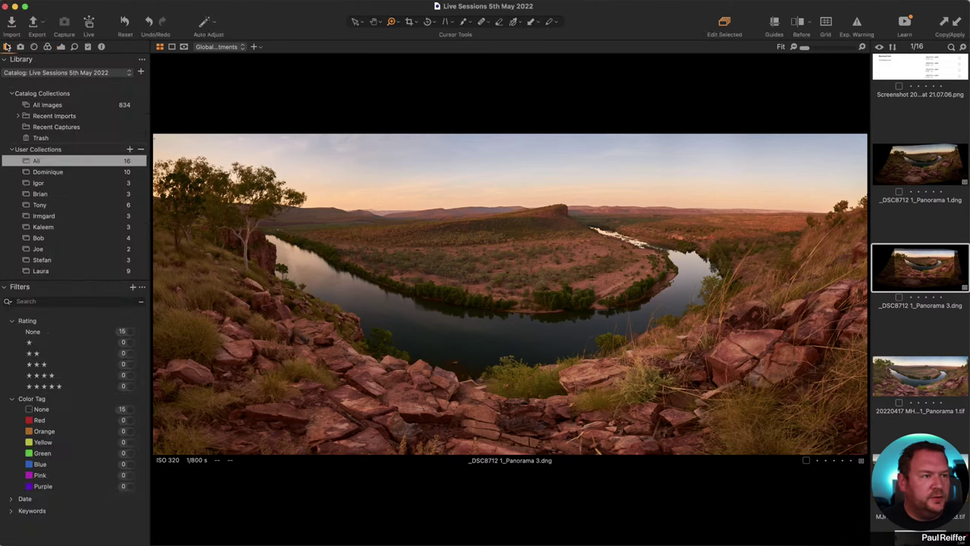
left_click(61, 172)
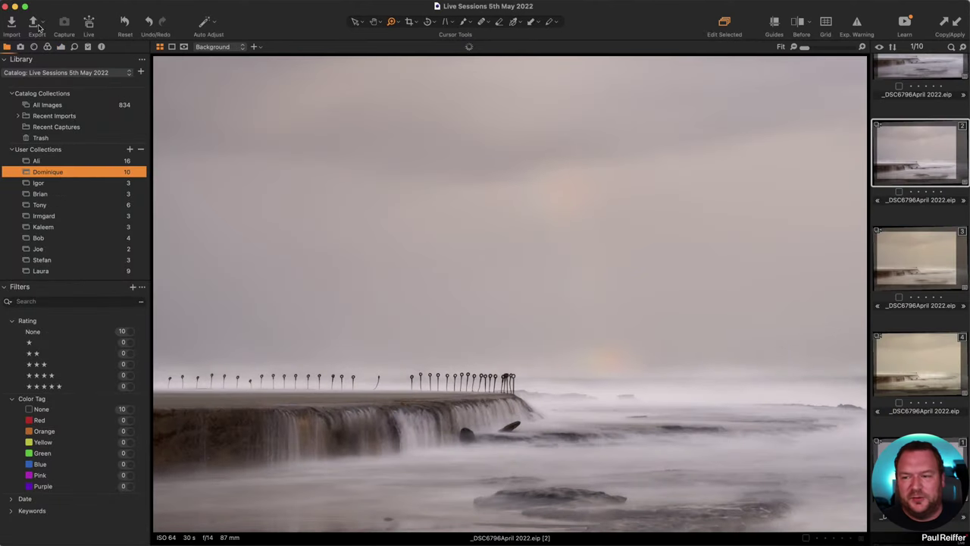
key("super+alt+5")
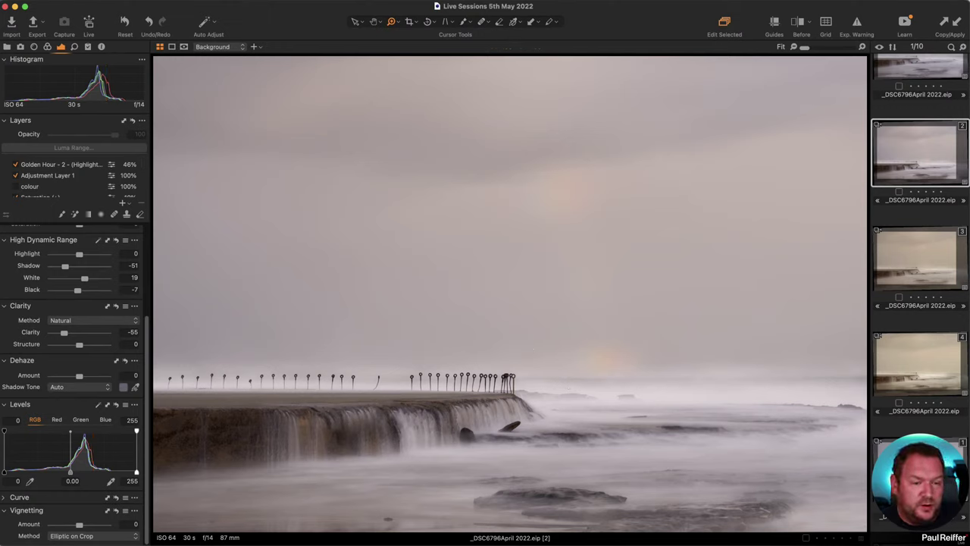
scroll(932, 288, "down", 3)
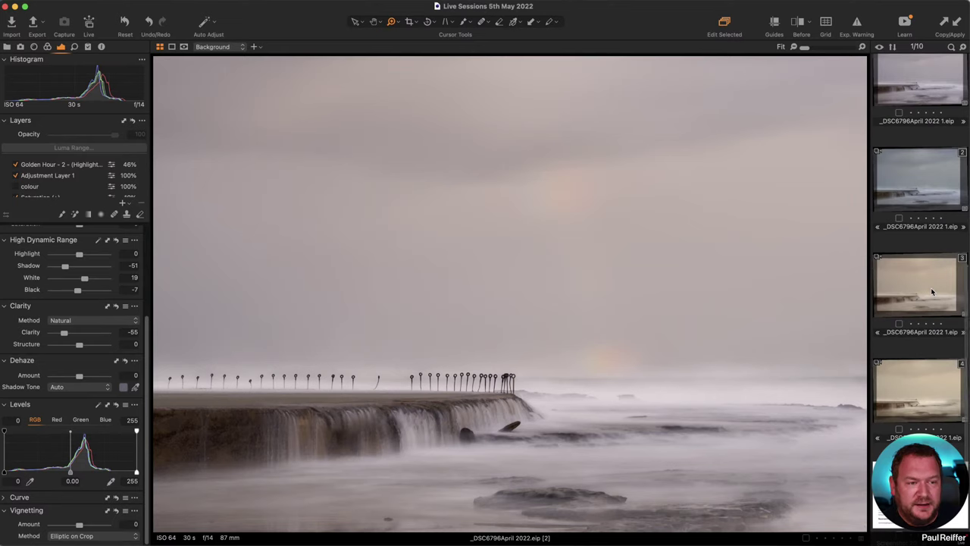
left_click(932, 187)
scroll(931, 188, "down", 3)
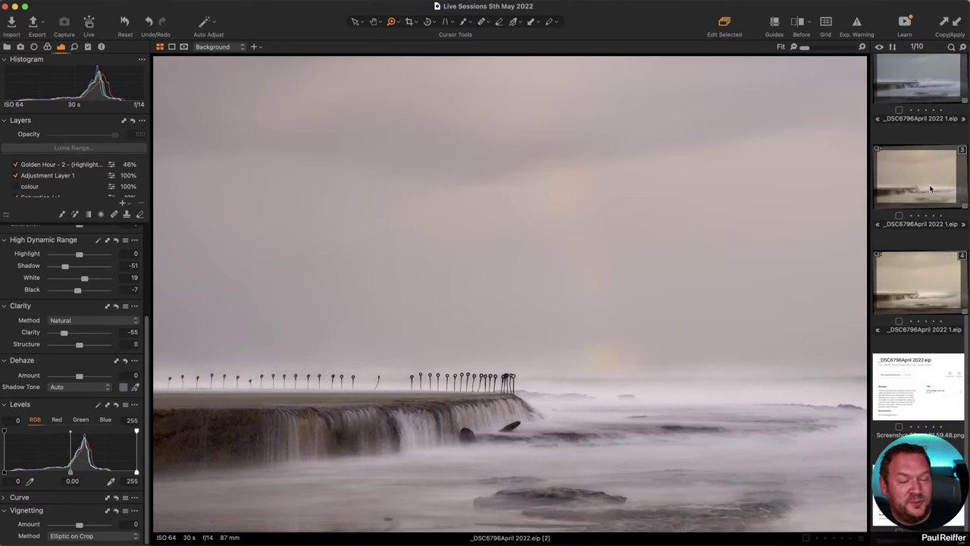
scroll(929, 186, "up", 3)
left_click(919, 311)
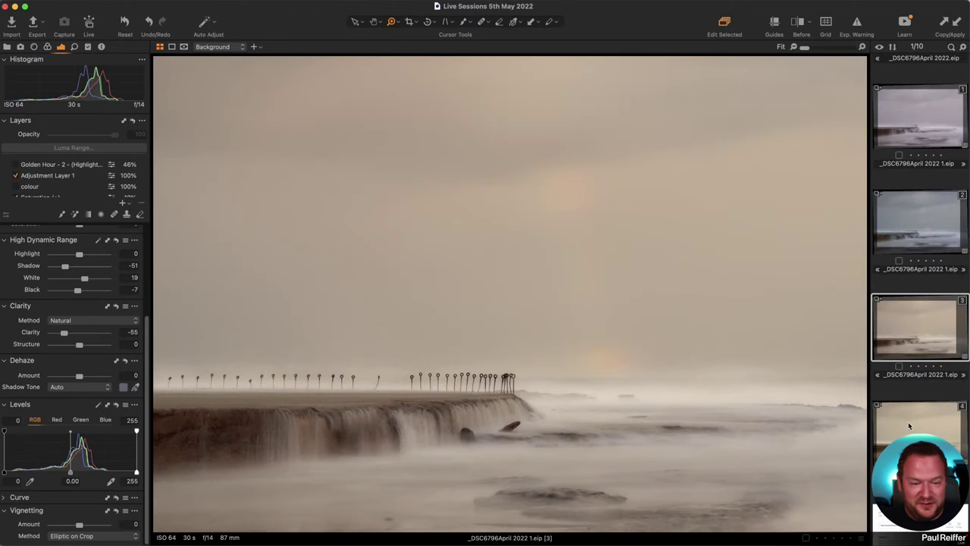
left_click(914, 420)
left_click(905, 326)
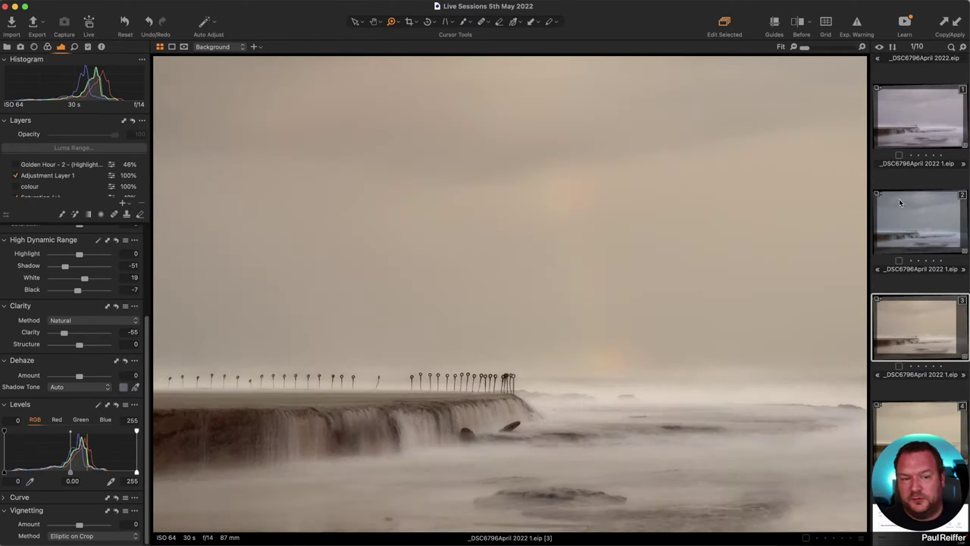
left_click(899, 234)
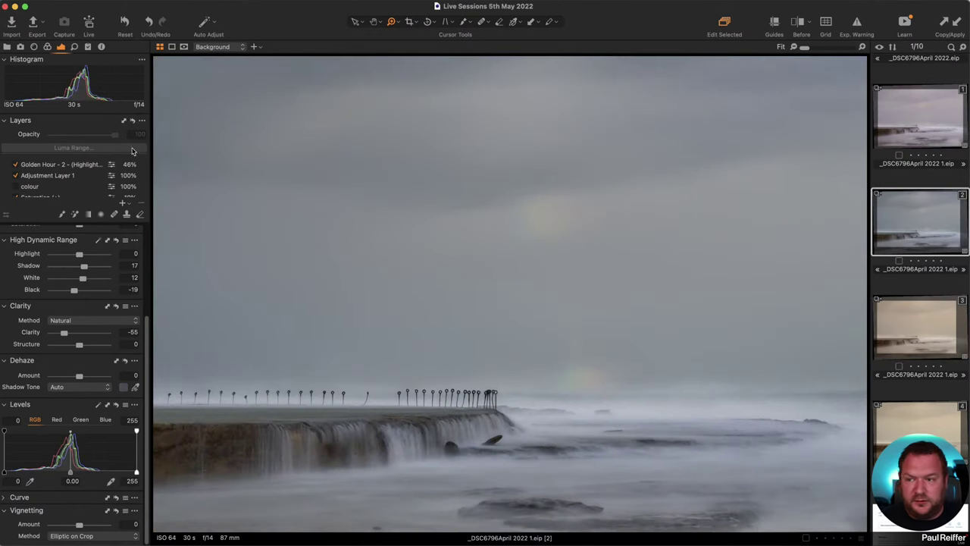
scroll(107, 182, "down", 3)
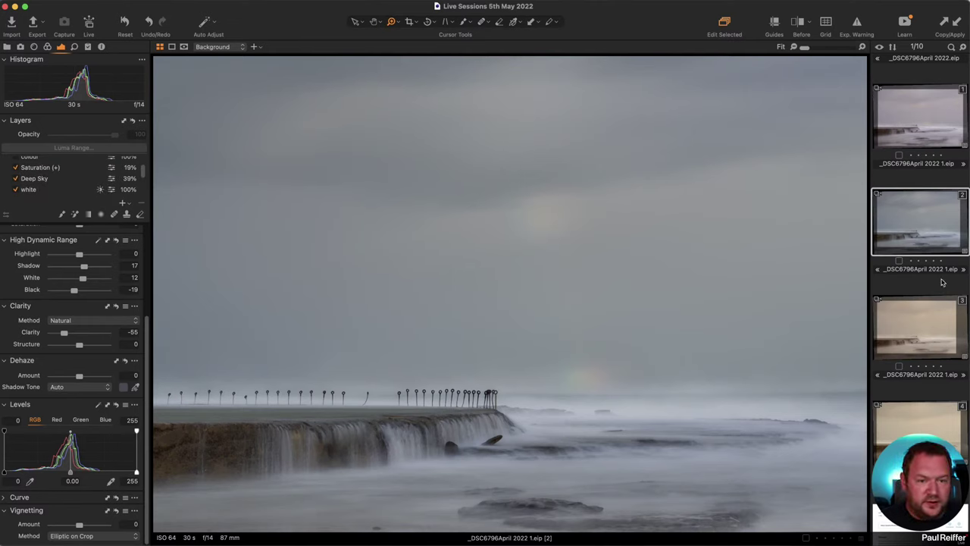
scroll(892, 250, "up", 2)
scroll(891, 250, "up", 1)
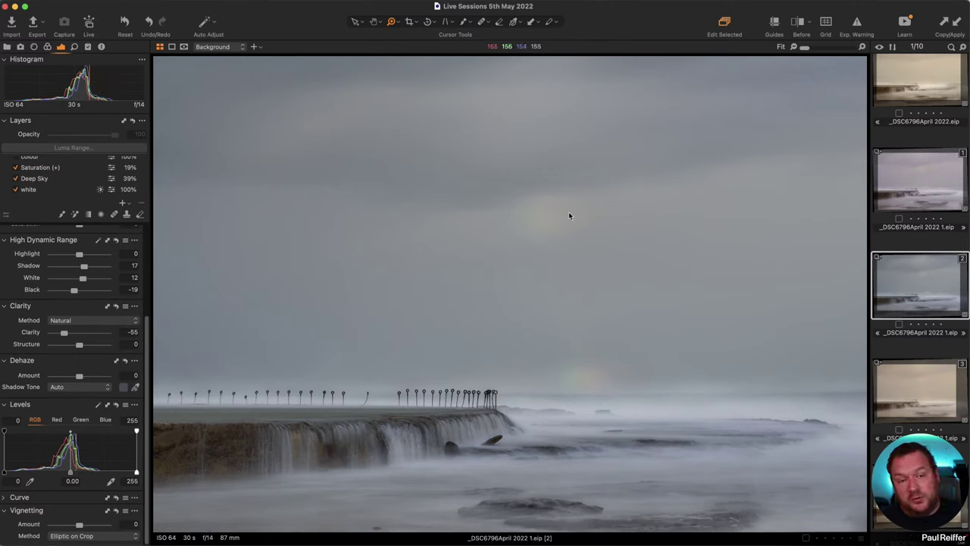
- Flip between variants 1, 2 and the warm variant 3 of the pier image to compare them
left_click(931, 176)
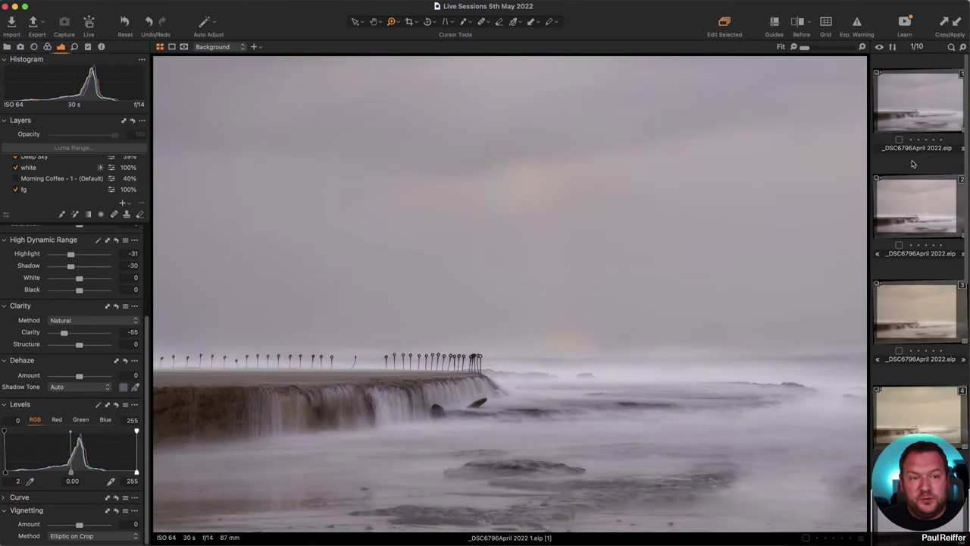
left_click(928, 318)
left_click(914, 201)
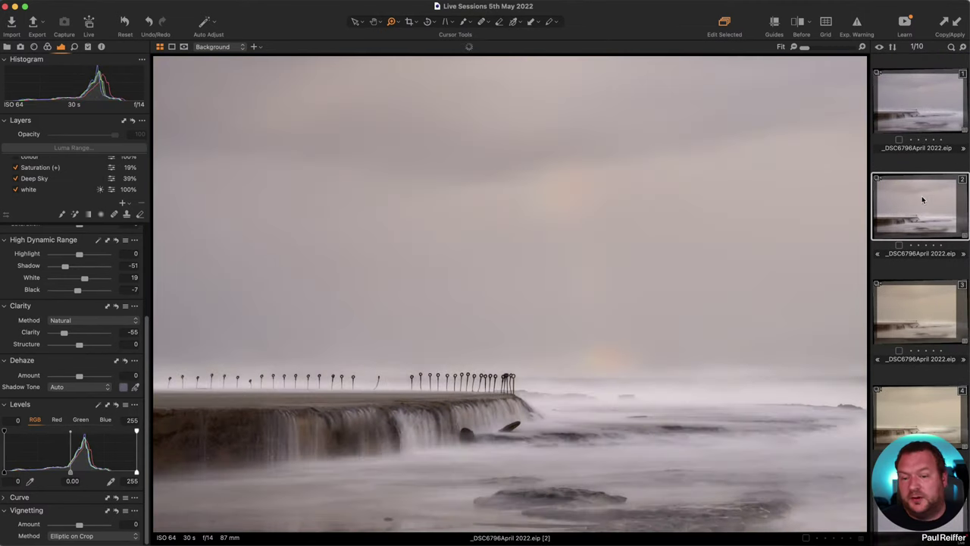
key("Up")
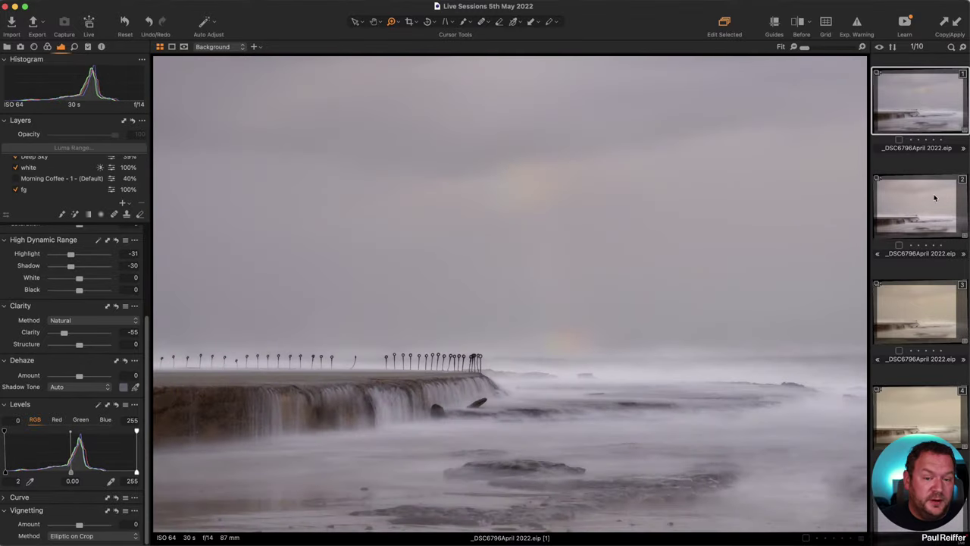
left_click(932, 202)
key("Up")
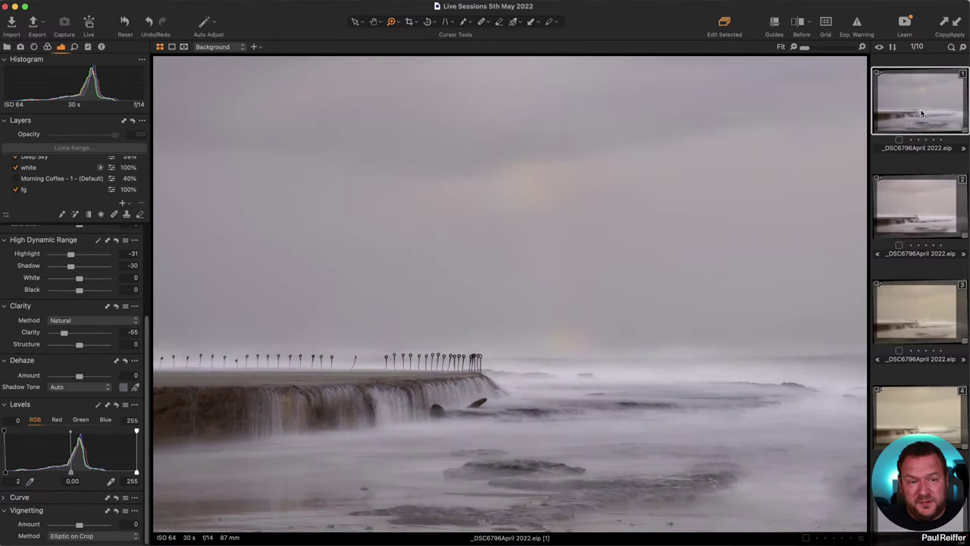
- Give variant 1 of the 1.eip copy a one-star rating
scroll(934, 181, "down", 4)
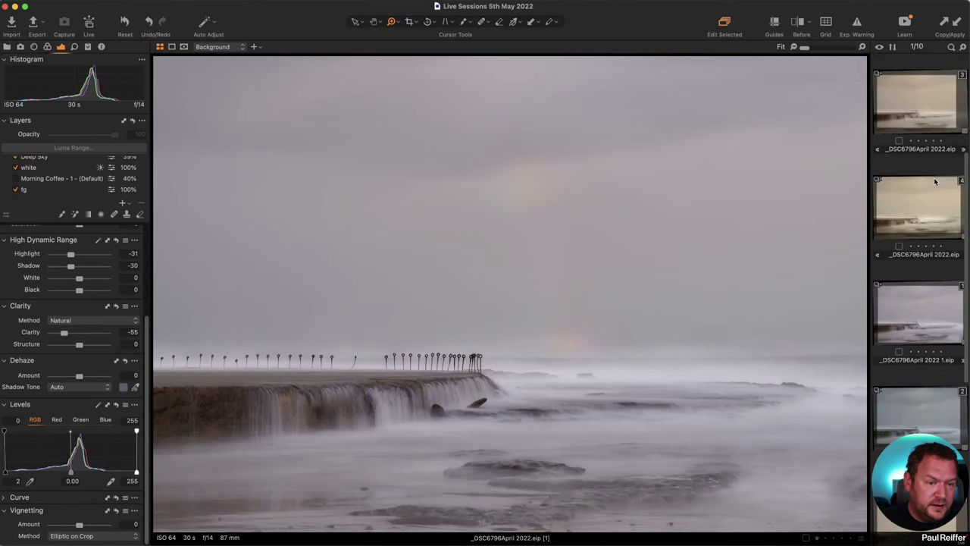
left_click(923, 273)
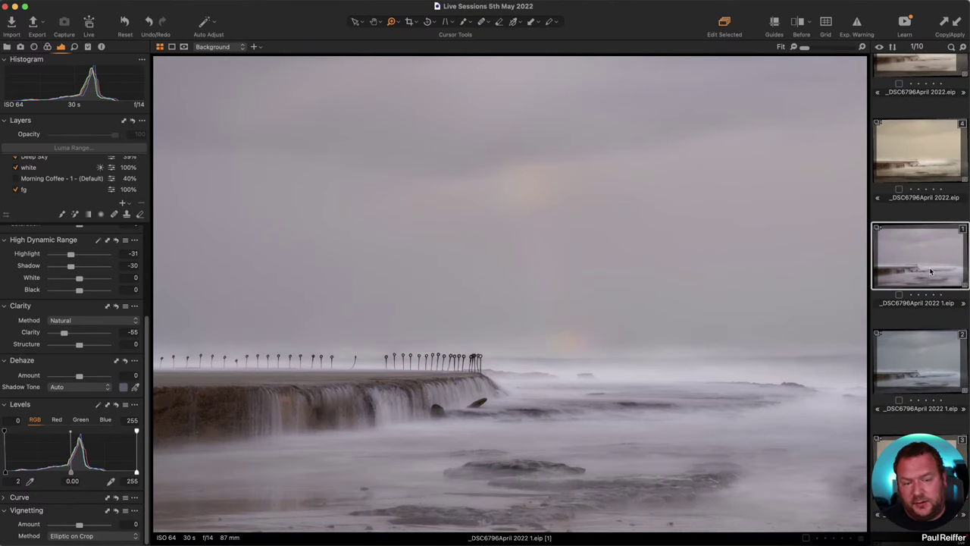
key("1")
- Open warm variant 3, zoom to 100% on the pier posts, and return to the whole image
scroll(929, 227, "down", 3)
left_click(929, 211)
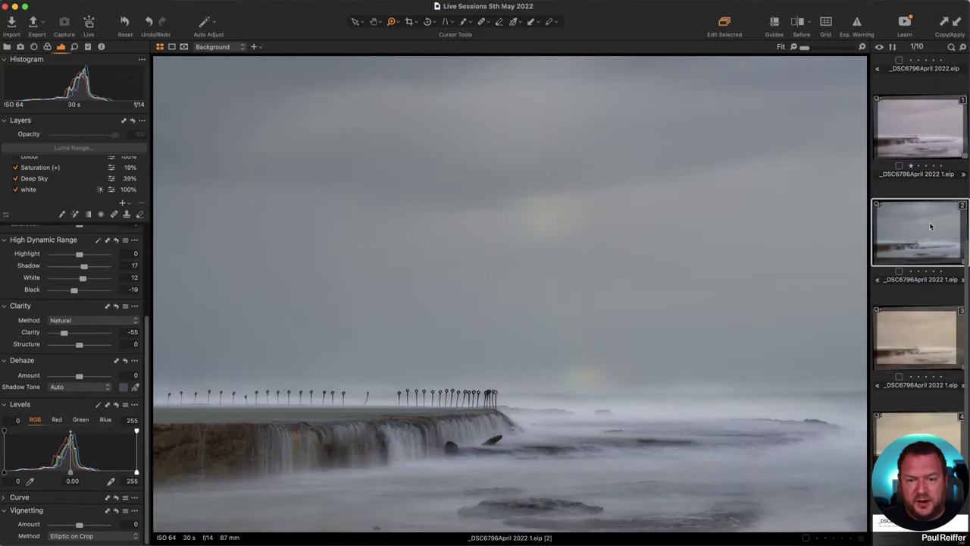
left_click(890, 316)
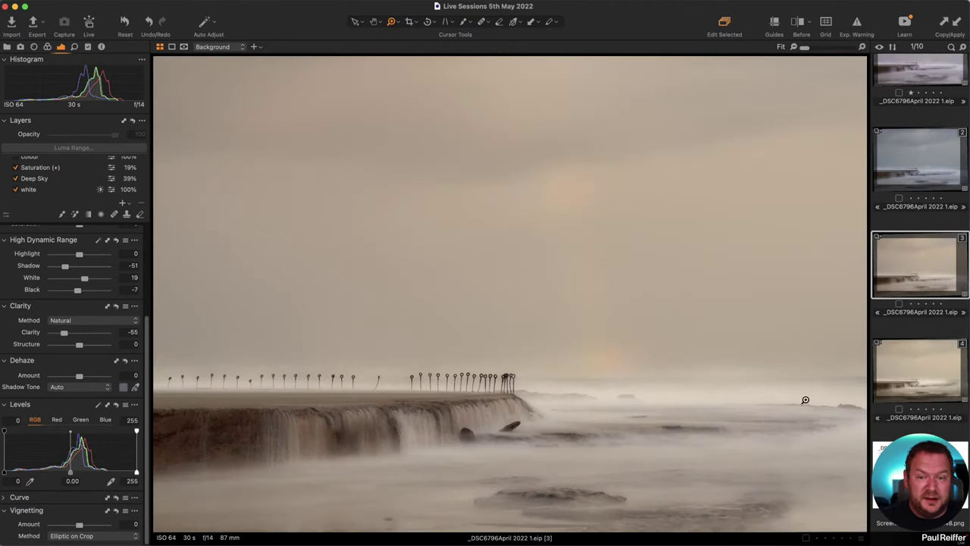
scroll(53, 170, "up", 3)
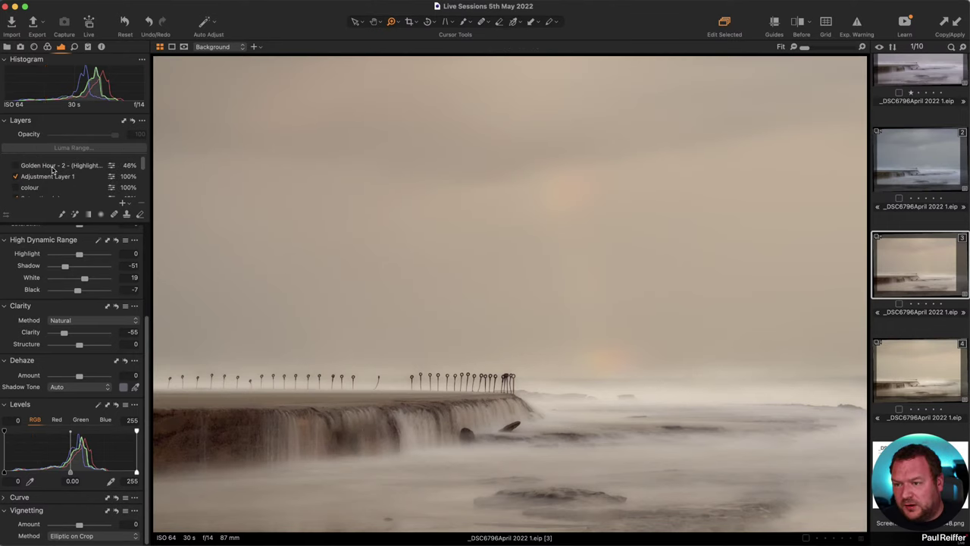
scroll(76, 174, "down", 5)
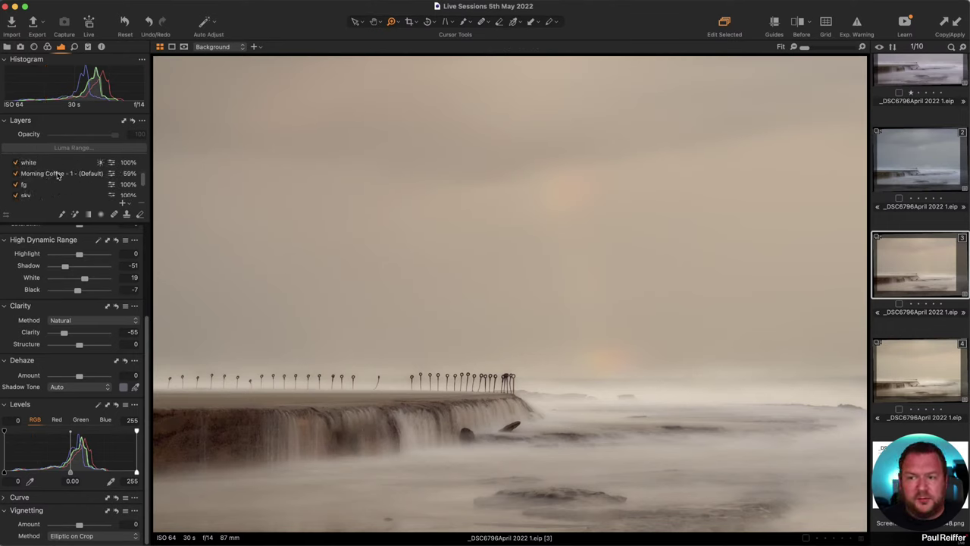
scroll(69, 173, "up", 3)
scroll(66, 173, "down", 2)
scroll(67, 173, "down", 3)
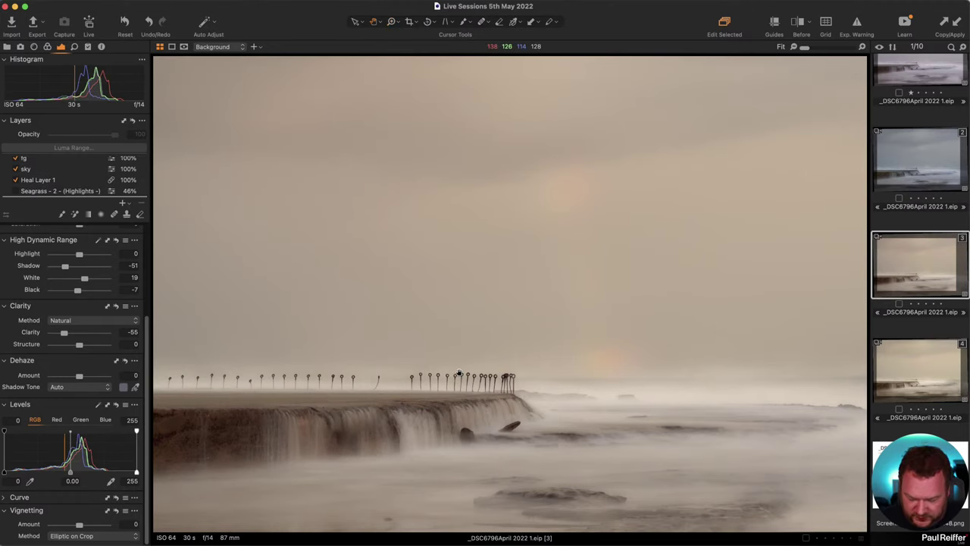
left_click(458, 372)
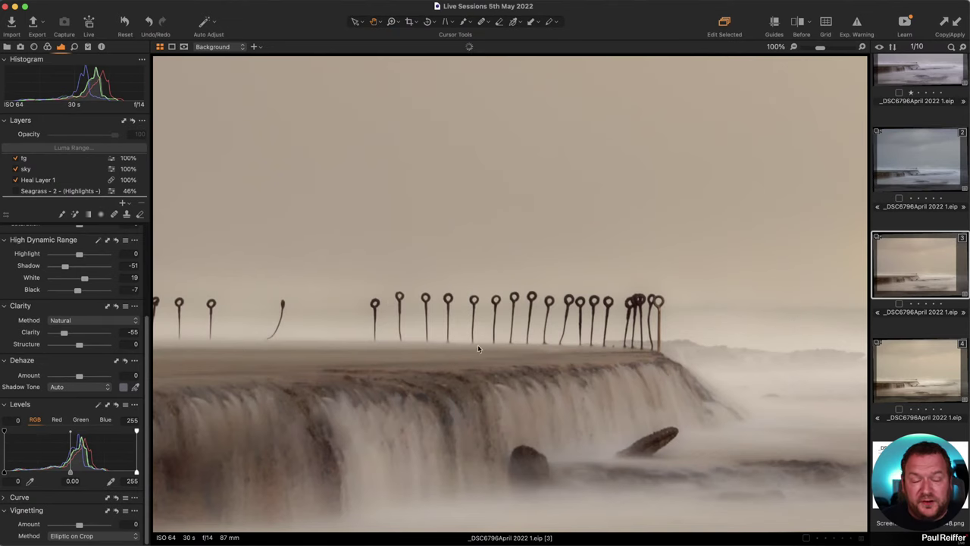
left_click(559, 345)
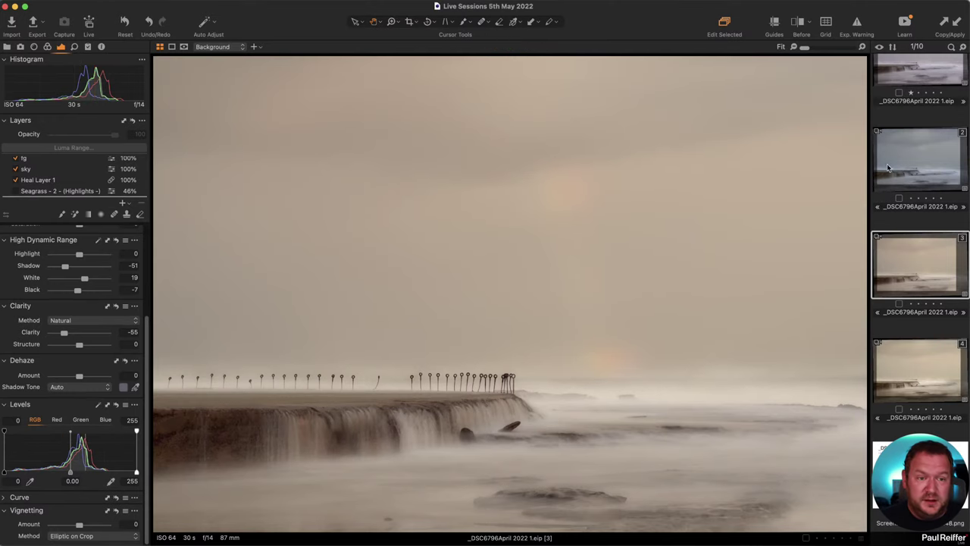
- Compare cool grey variant 2 against warm variant 3, then return to variant 1
left_click(915, 156)
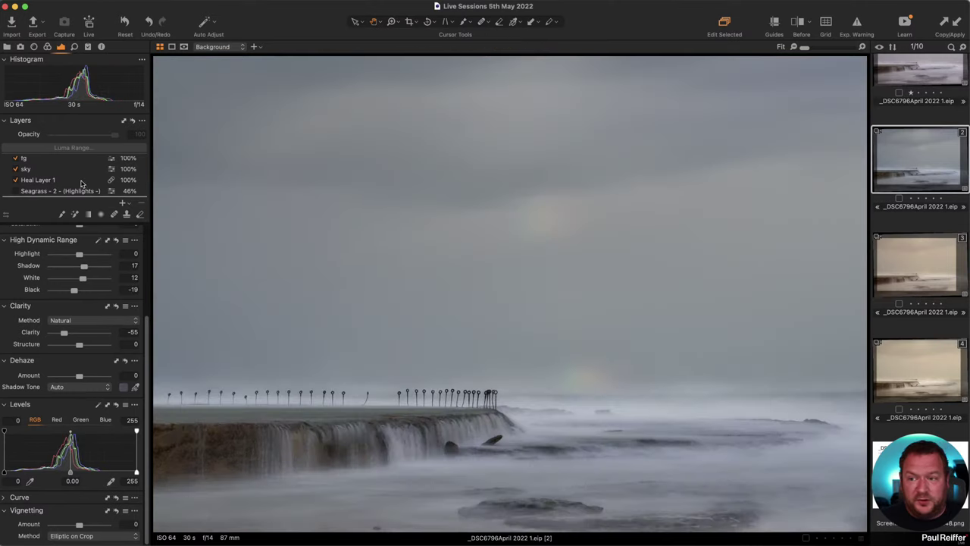
scroll(81, 183, "down", 1)
scroll(78, 184, "up", 5)
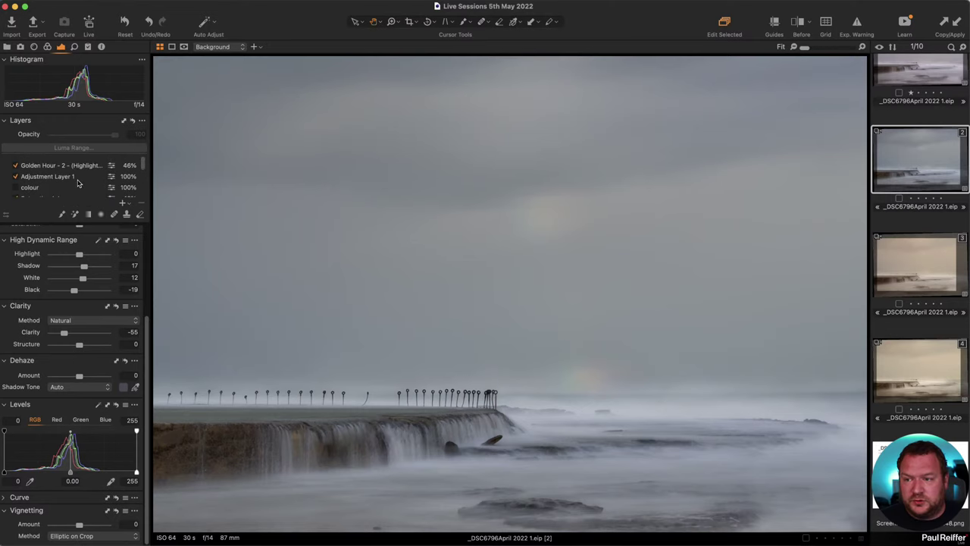
scroll(79, 181, "down", 4)
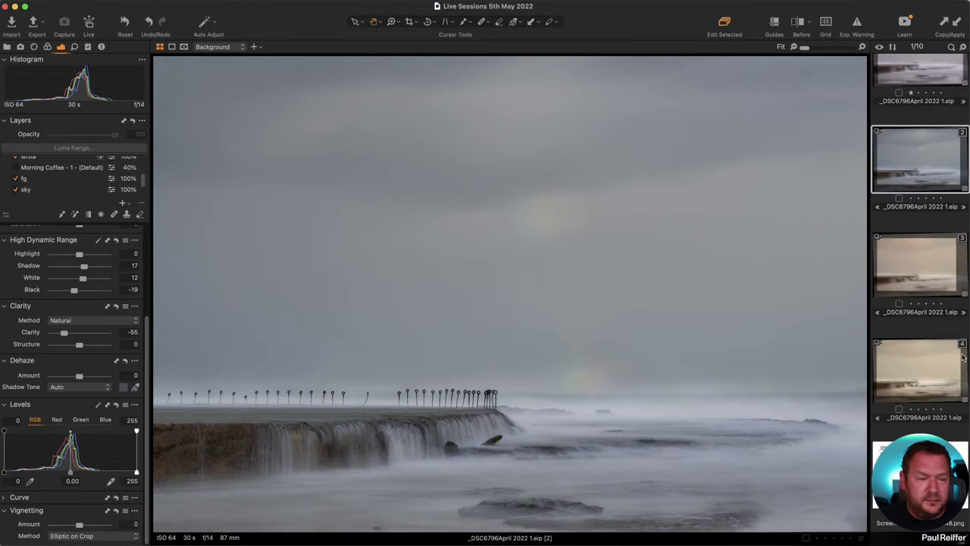
left_click(936, 272)
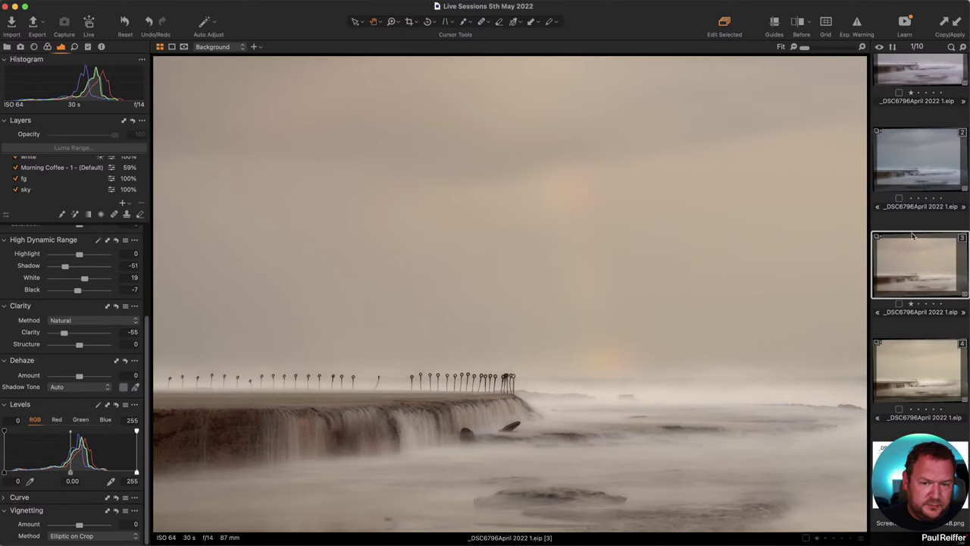
left_click(908, 156)
left_click(910, 70)
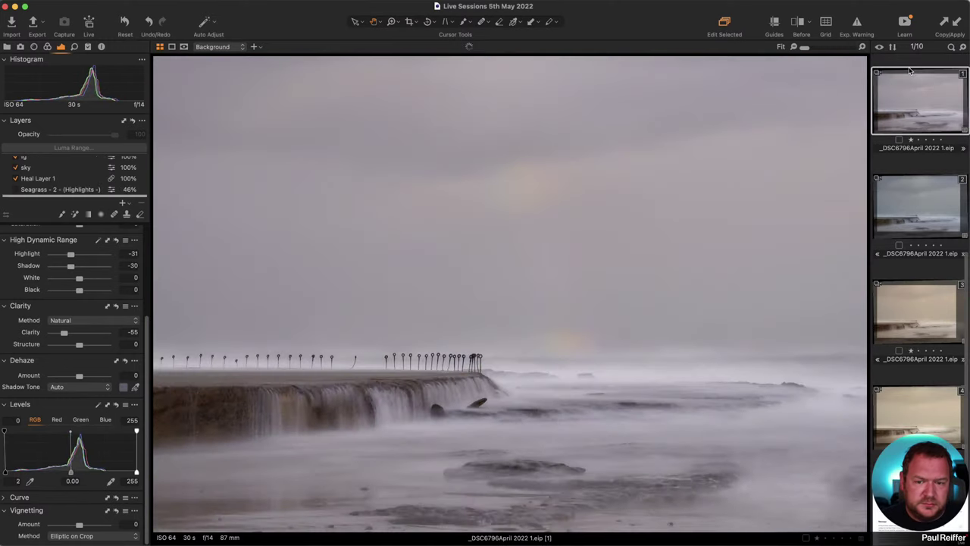
- Glance at variant 3, then view variant 1 in before/after with the divider dragged fully left
left_click(912, 324)
left_click(891, 137)
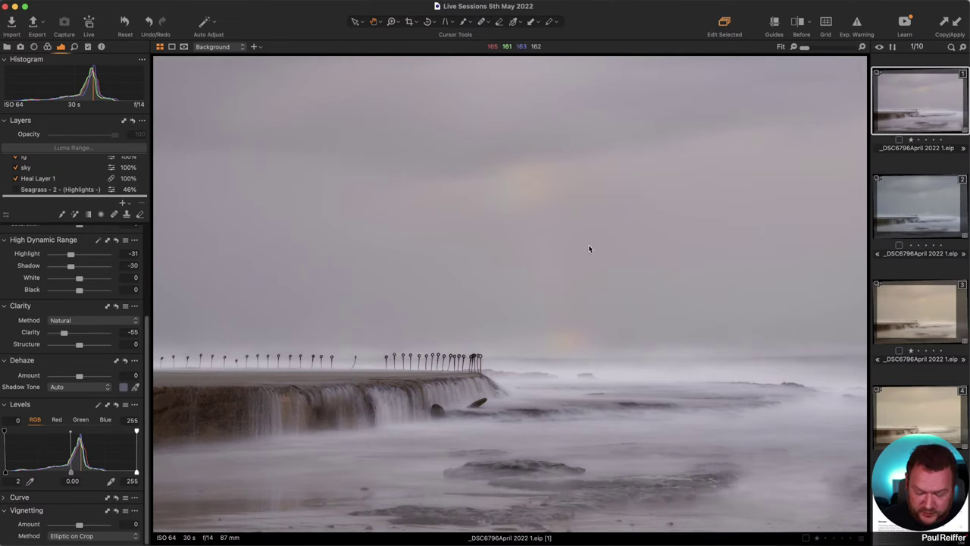
key("y")
left_click_drag(510, 294, 735, 299)
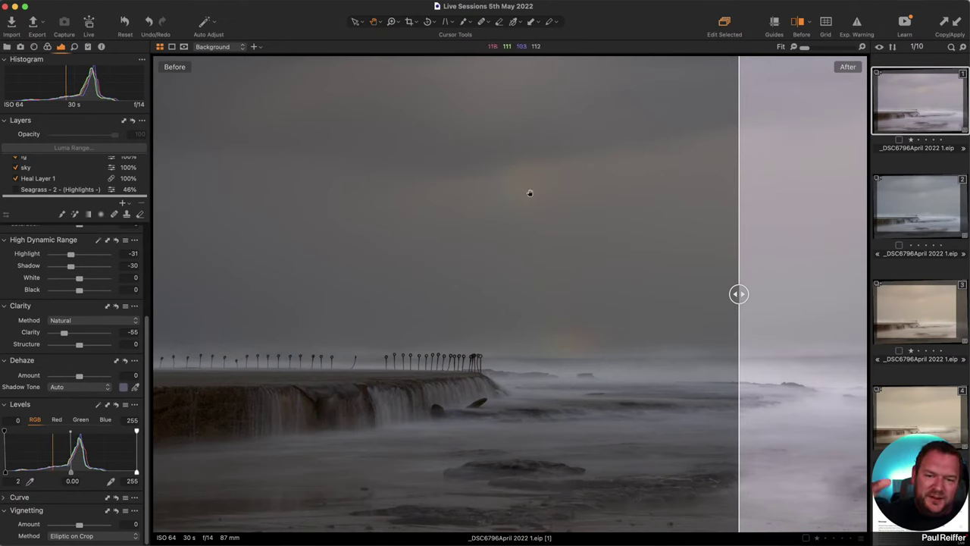
left_click_drag(736, 292, 156, 294)
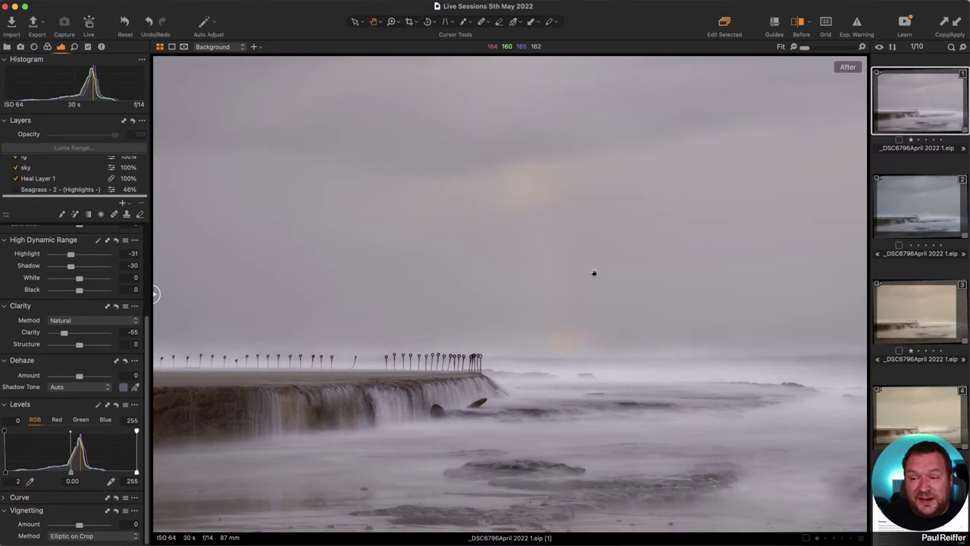
scroll(68, 178, "up", 5)
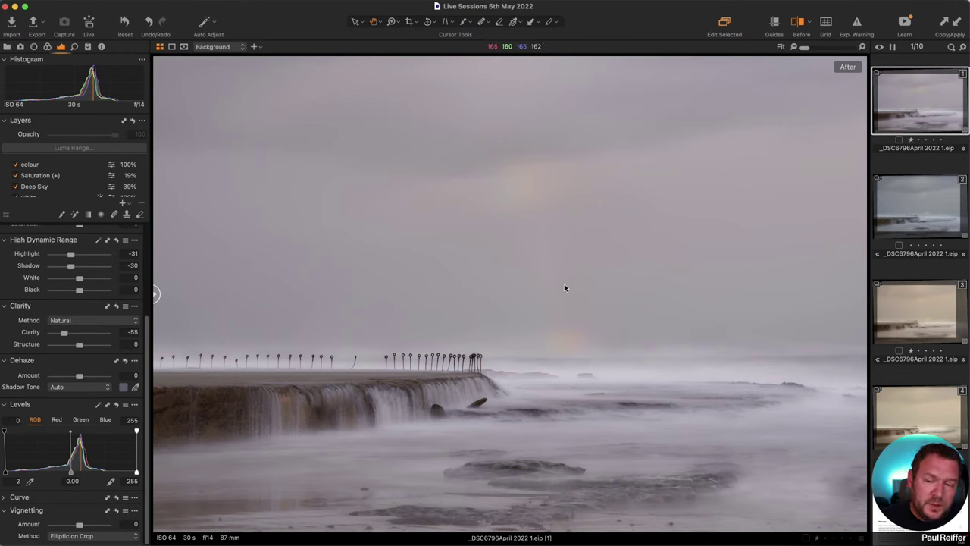
- Add a new adjustment layer and enlarge the mask brush slightly
left_click(123, 204)
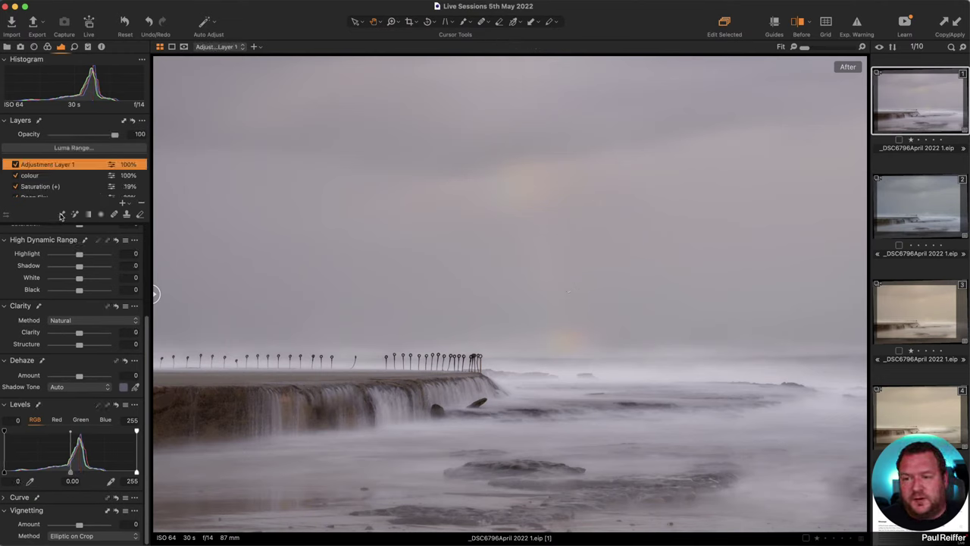
left_click(61, 215)
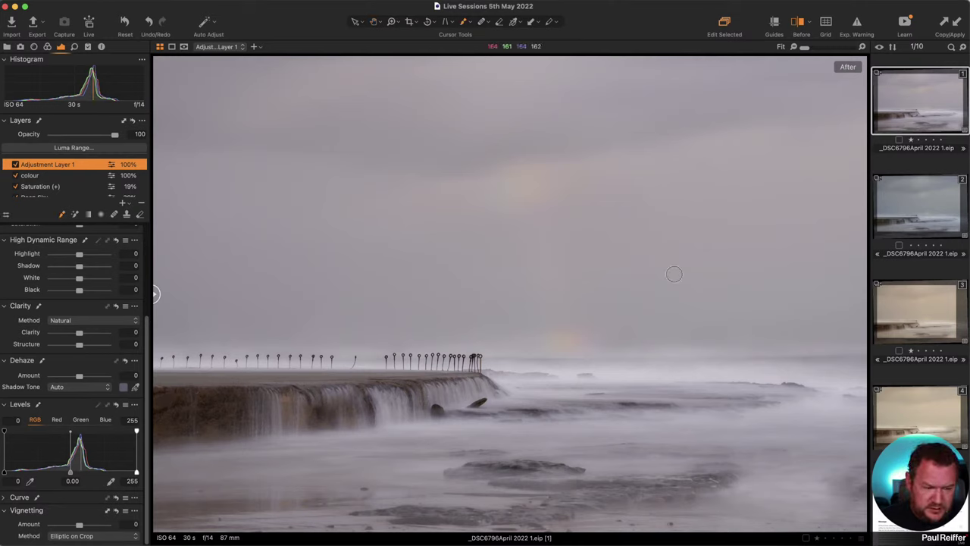
right_click(466, 207)
mouse_move(466, 206)
left_mouse_down()
mouse_move(476, 205)
mouse_move(552, 329)
mouse_move(528, 164)
left_mouse_up()
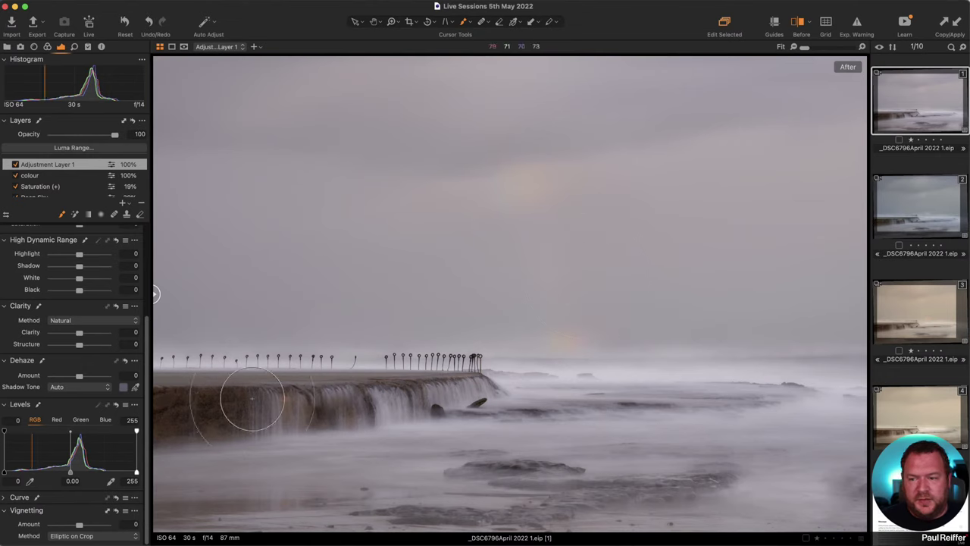
scroll(73, 319, "up", 4)
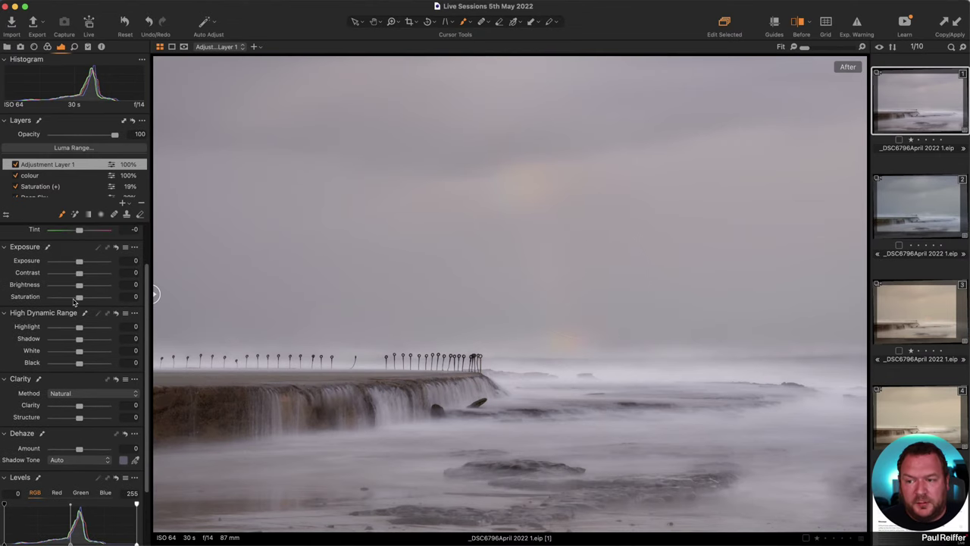
- Boost the layer's saturation to +13, brush it over the sky, and toggle the layer to compare
mouse_move(80, 300)
left_mouse_down()
mouse_move(120, 303)
mouse_move(85, 302)
left_mouse_up()
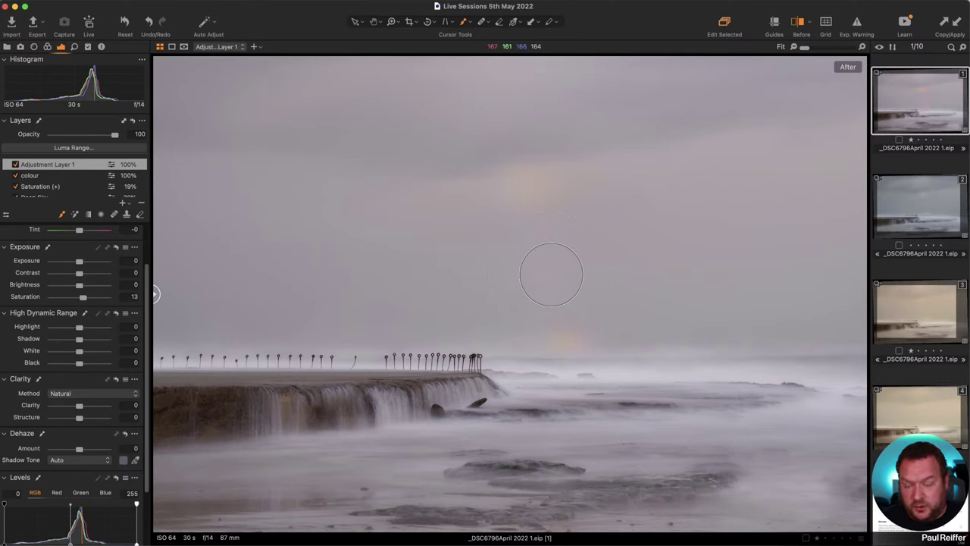
key("e")
left_click_drag(488, 237, 495, 236)
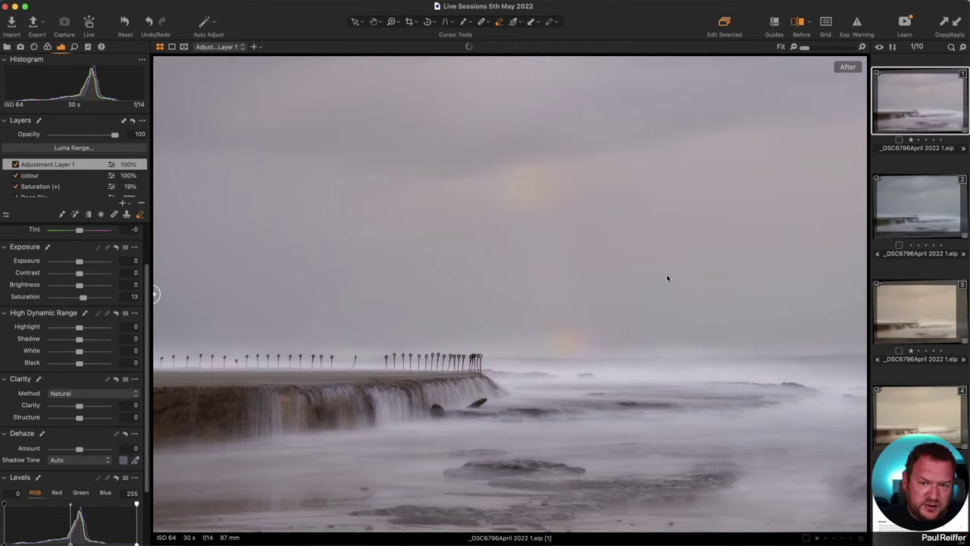
right_click(615, 246)
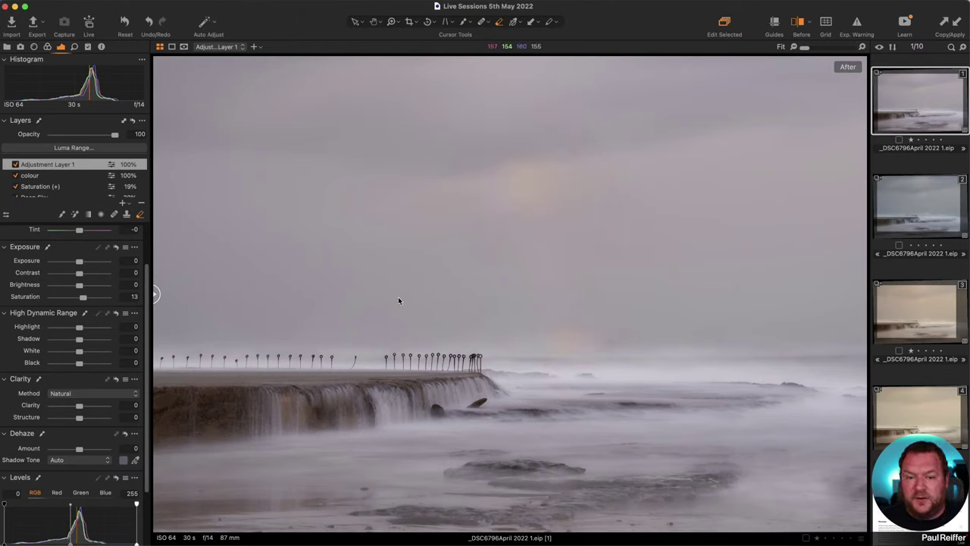
left_click(15, 165)
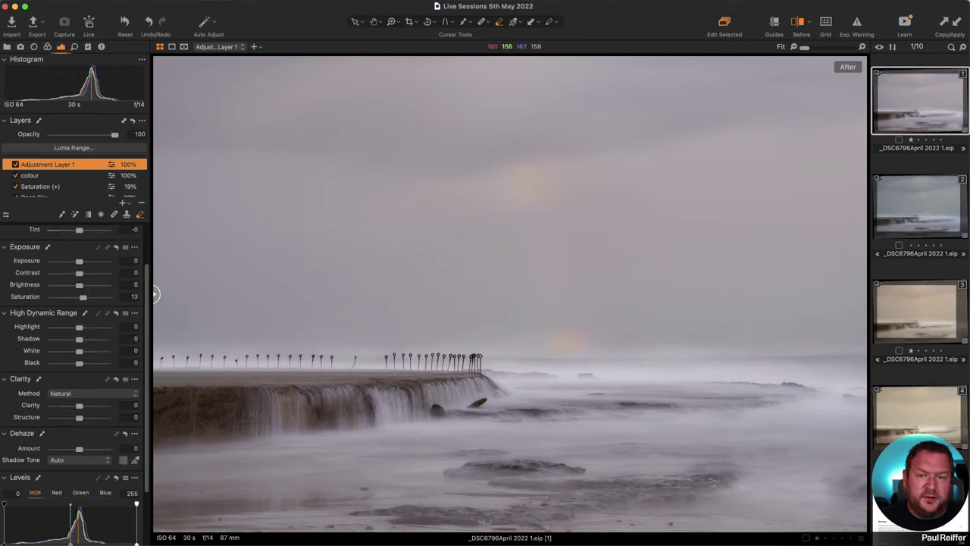
- Add Adjustment Layer 2 with a linear gradient mask across the horizon
left_click(123, 203)
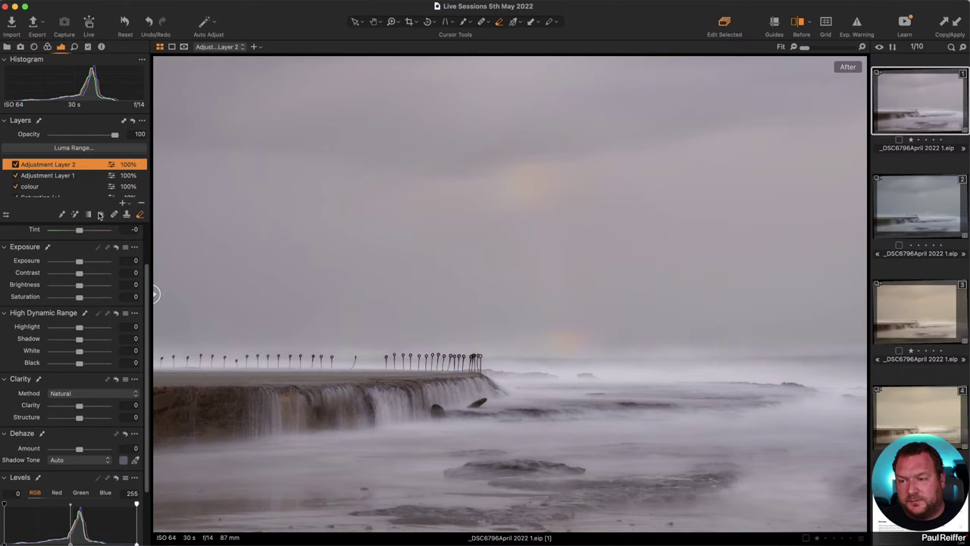
left_click(87, 215)
left_click_drag(509, 311, 506, 391)
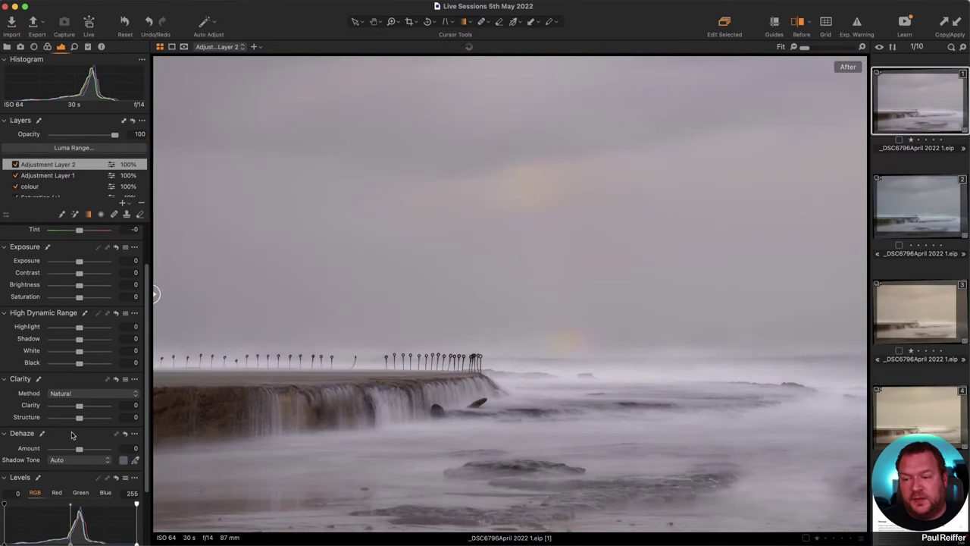
- Set the layer's Dehaze amount to 31, sample a manual shadow tone, and compare it on and off
left_click_drag(80, 450, 106, 450)
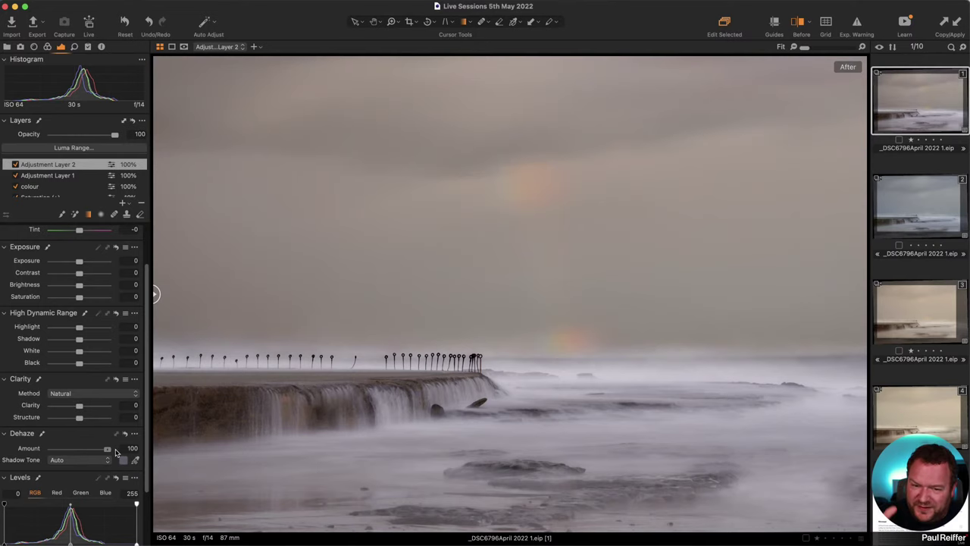
left_click_drag(115, 452, 88, 450)
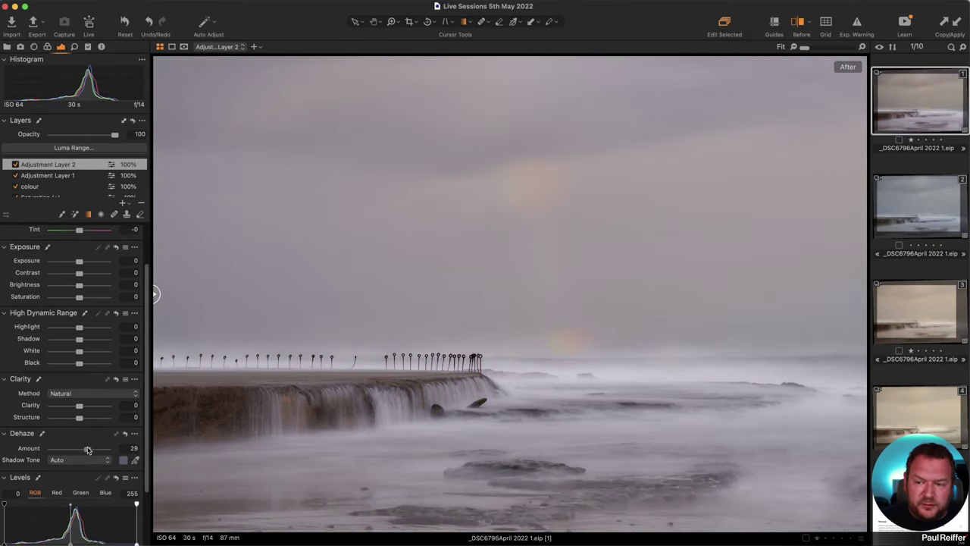
left_click(136, 460)
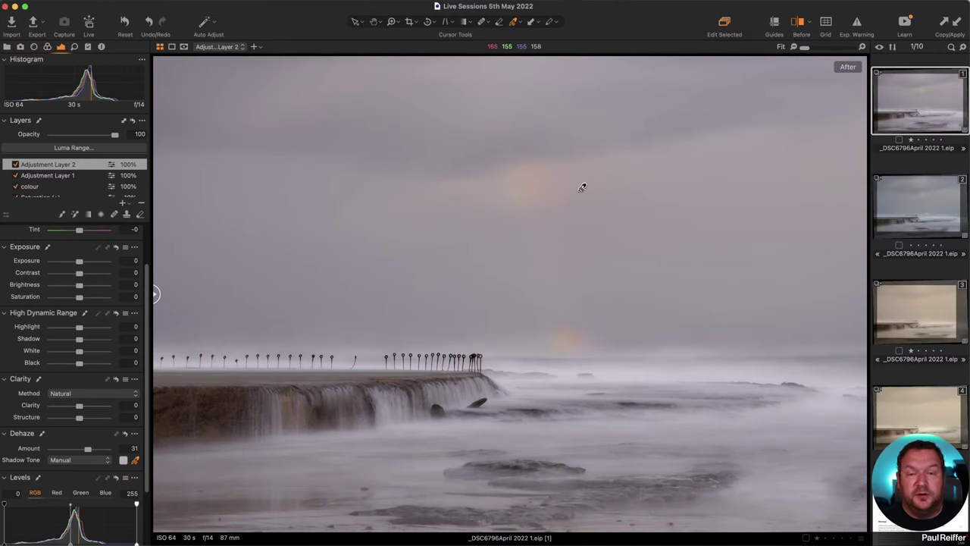
left_click(13, 165)
left_click(14, 165)
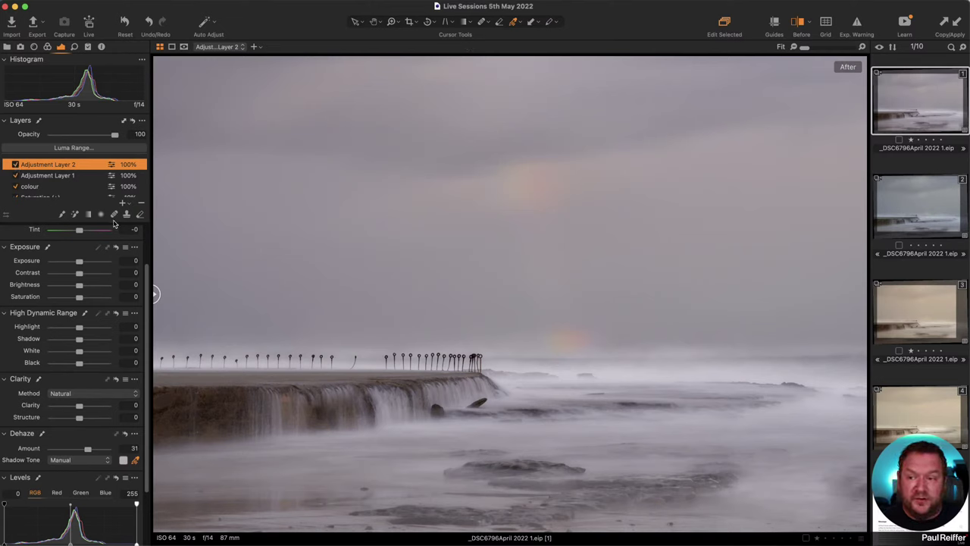
- Reposition the gradient mask so it covers the sky down to the pier, checking the mask overlay
left_click(88, 215)
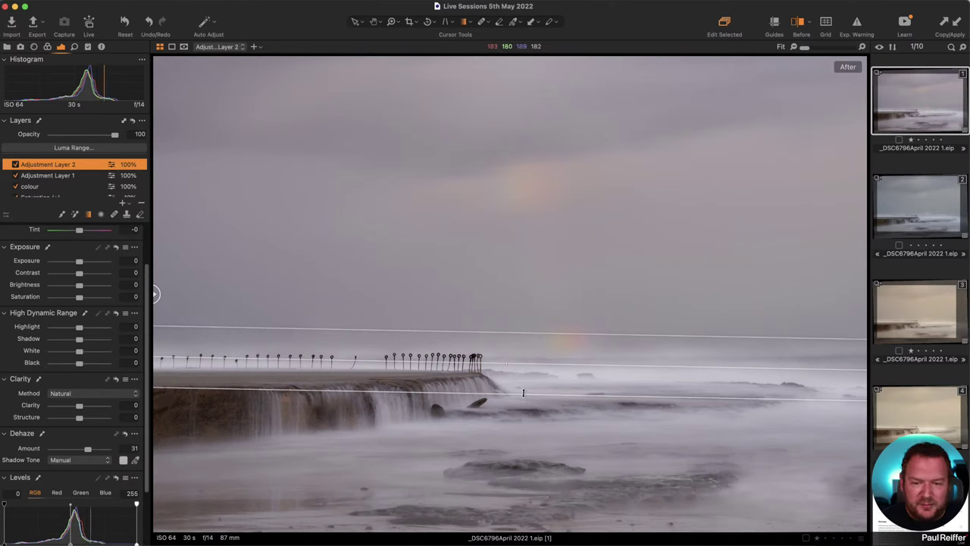
left_click_drag(523, 391, 523, 369)
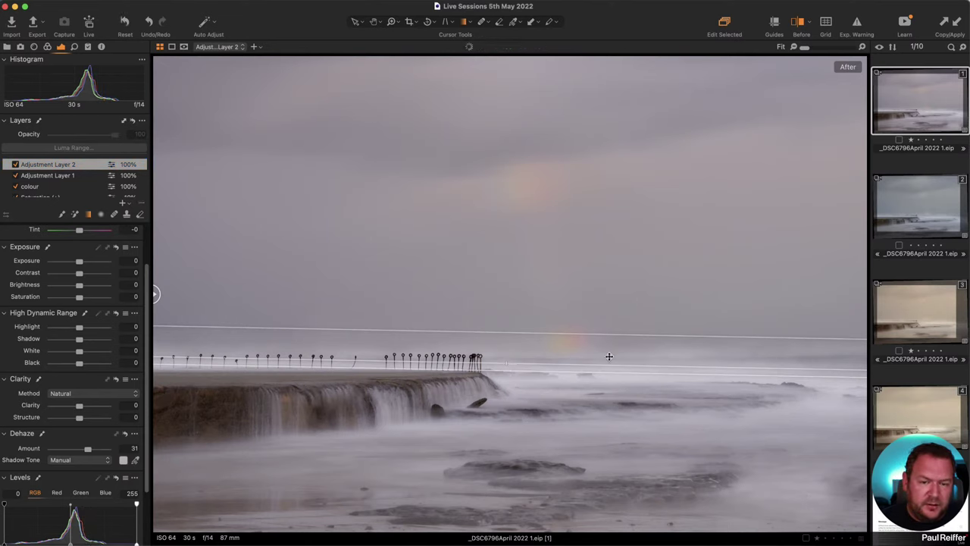
left_click_drag(608, 356, 609, 364)
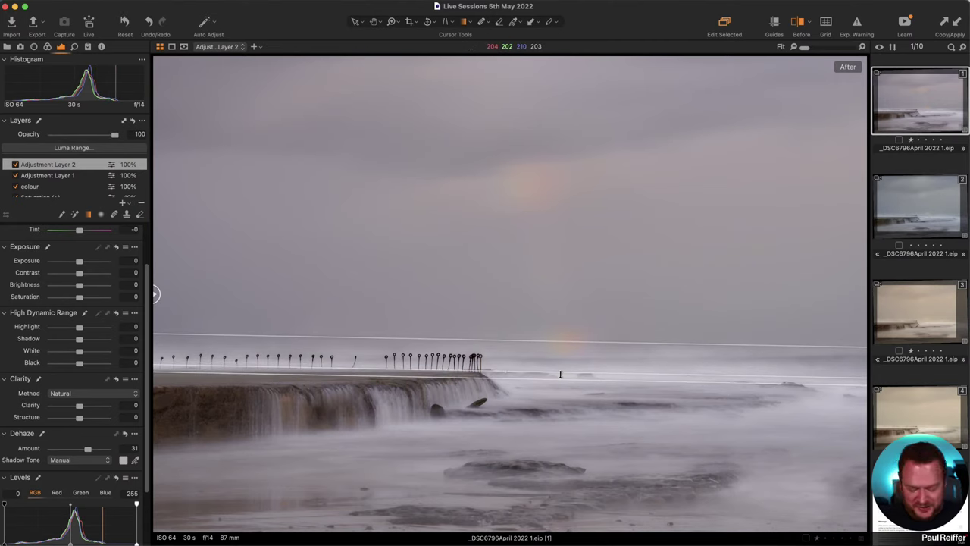
key("m")
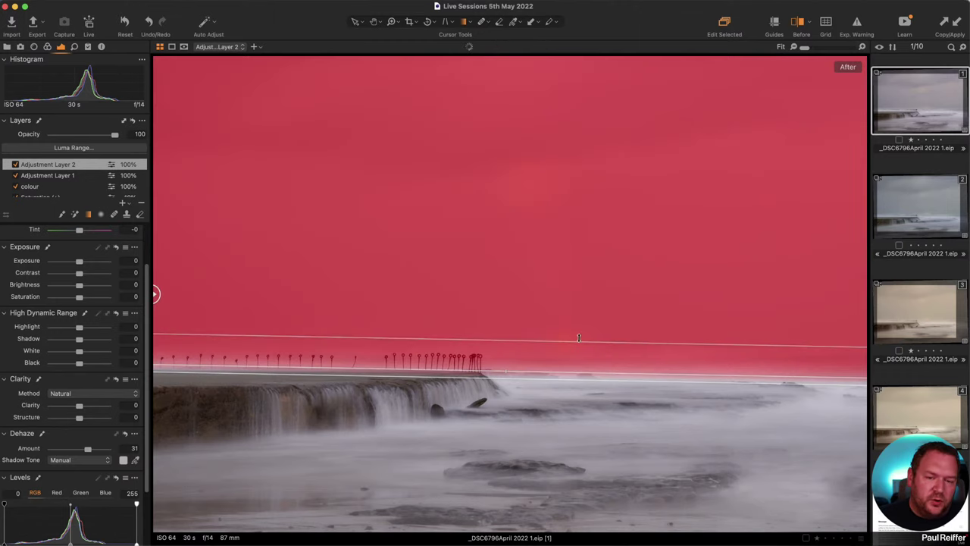
key("m")
left_click_drag(585, 363, 588, 355)
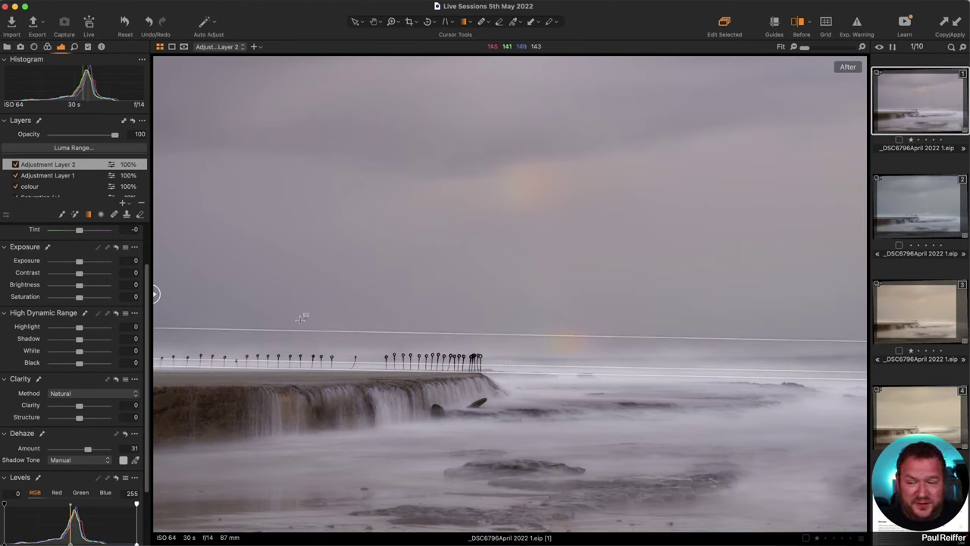
- Set Clarity to 68 on Adjustment Layer 2 and keep the layer enabled
left_click_drag(79, 408, 113, 410)
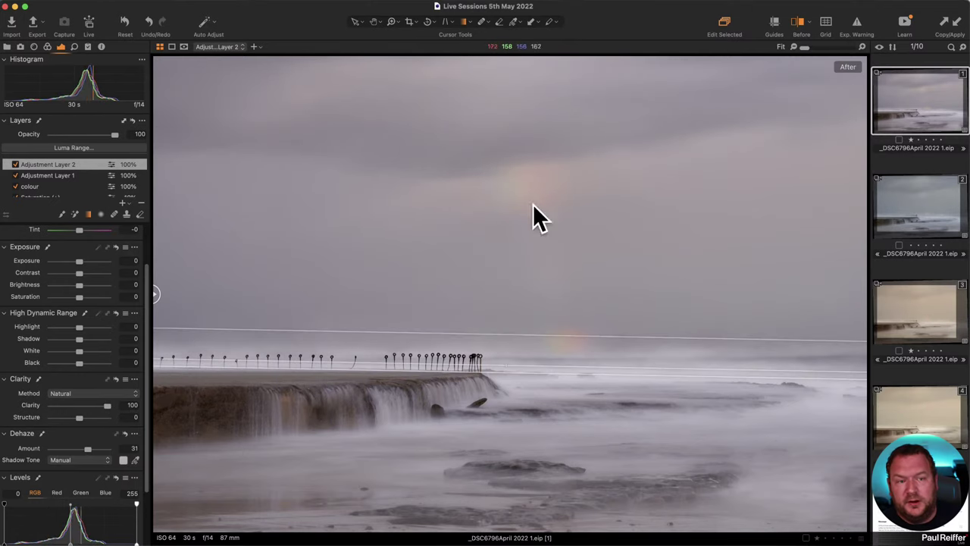
mouse_move(107, 408)
left_mouse_down()
mouse_move(89, 409)
mouse_move(101, 410)
left_mouse_up()
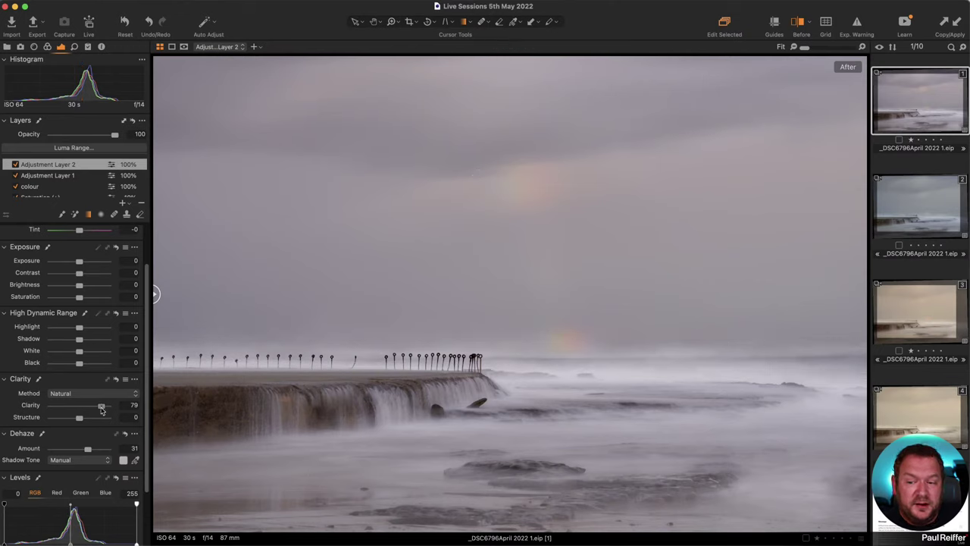
left_click_drag(101, 410, 98, 411)
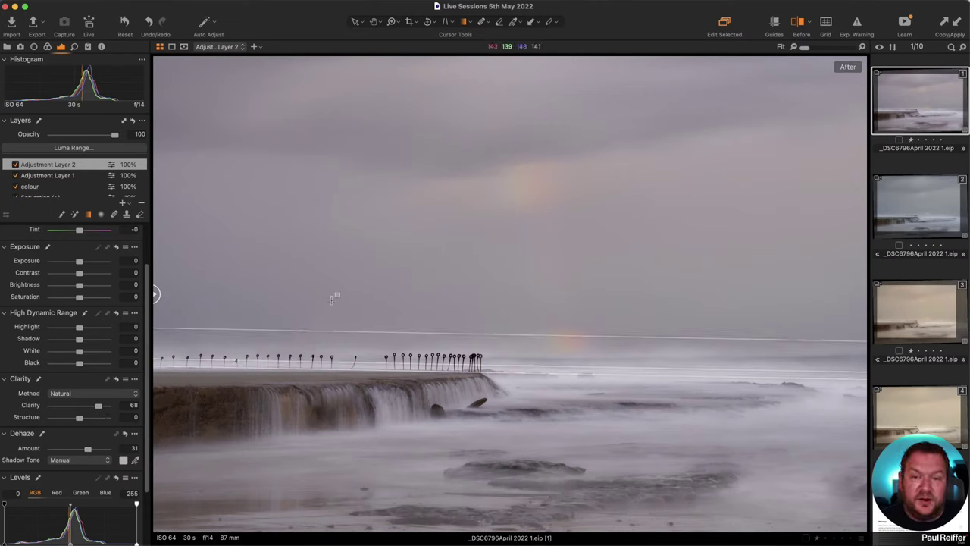
left_click(15, 164)
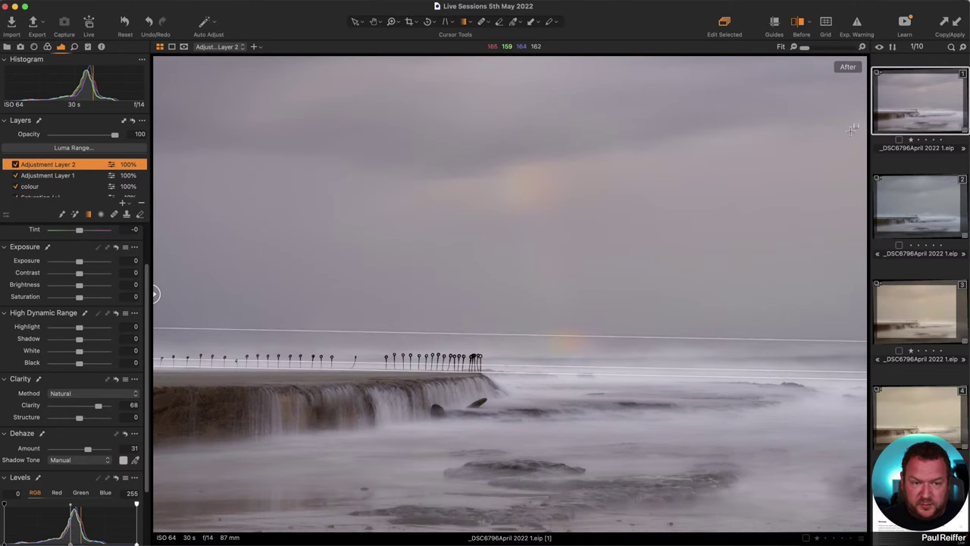
- Clone the edited variant, delete both its adjustment layers, move it to slot 2, and view both side by side
right_click(920, 115)
left_click(941, 157)
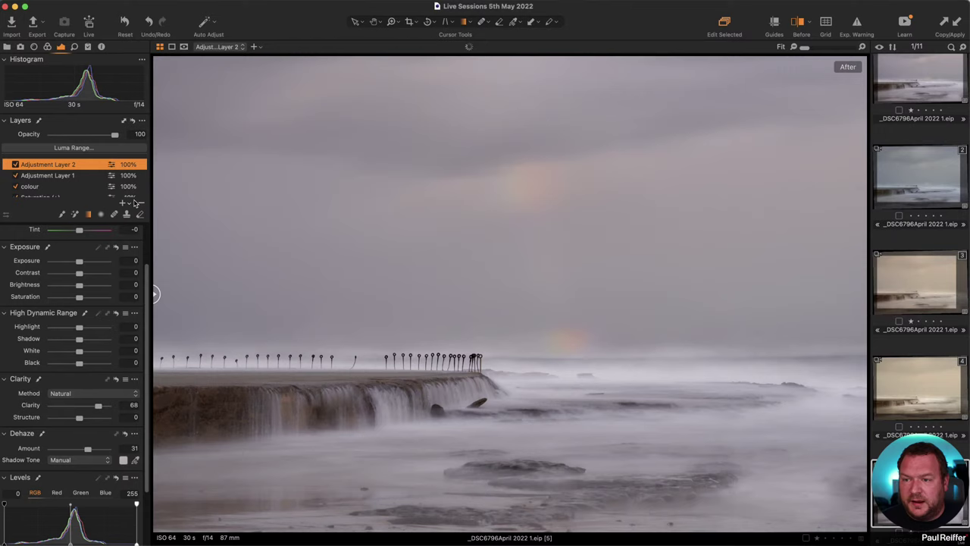
left_click(140, 203)
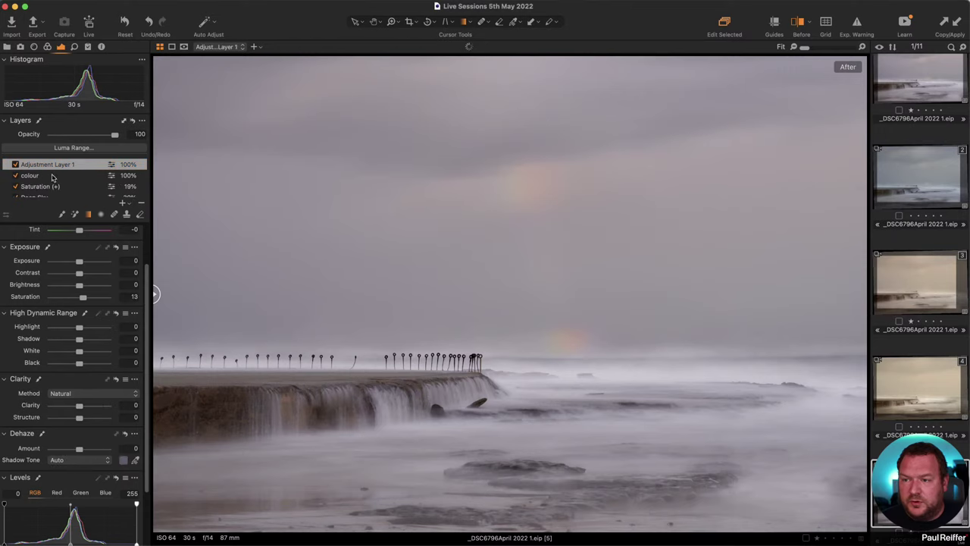
left_click(140, 203)
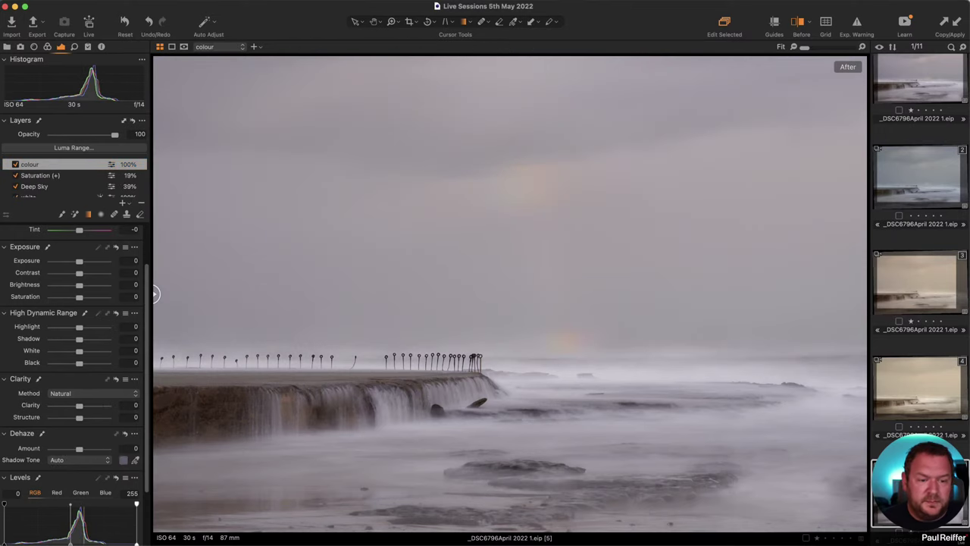
left_click_drag(916, 488, 931, 194)
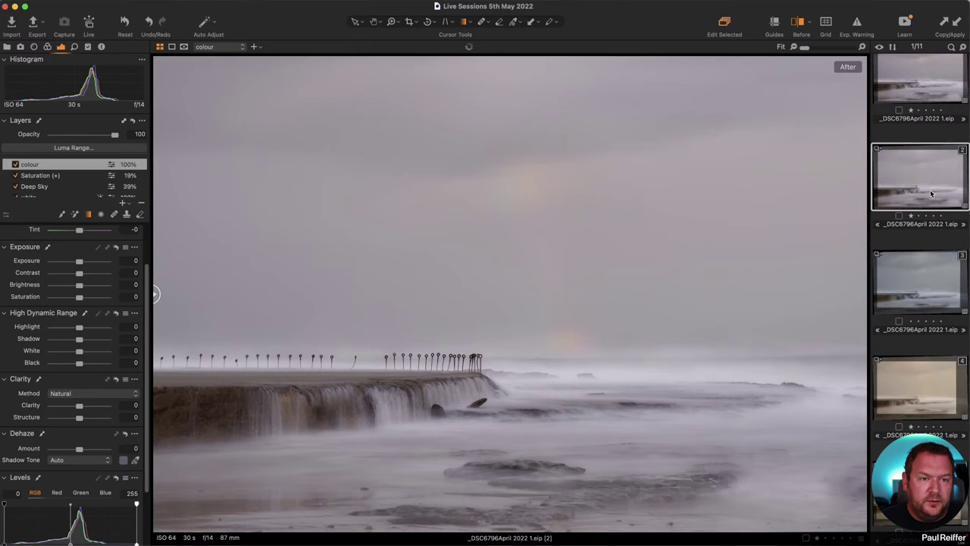
left_click(923, 76, "super")
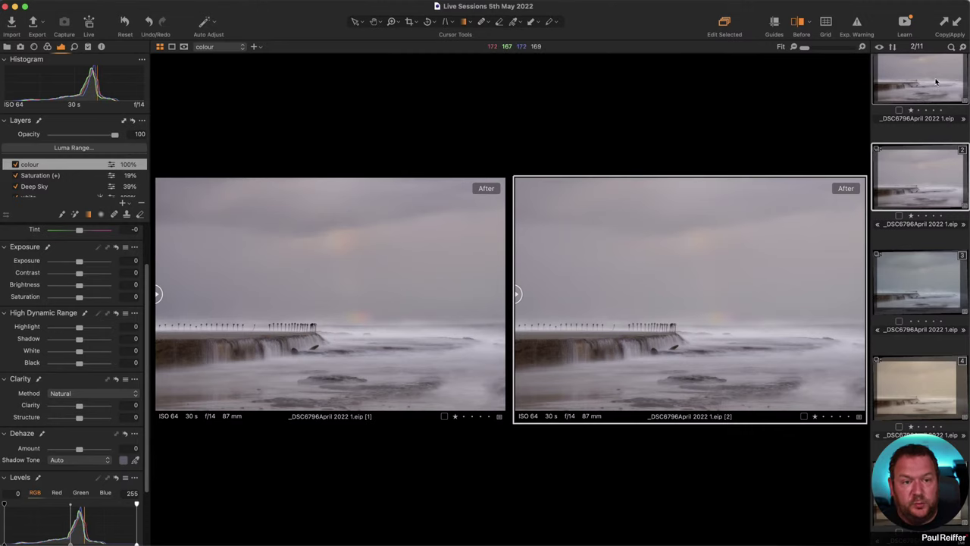
- Set variant 1's Adjustment Layer 2 to 75% and Layer 1 to 72% opacity, then view it alone
left_click(506, 197)
left_click_drag(115, 137, 99, 138)
left_click(67, 178)
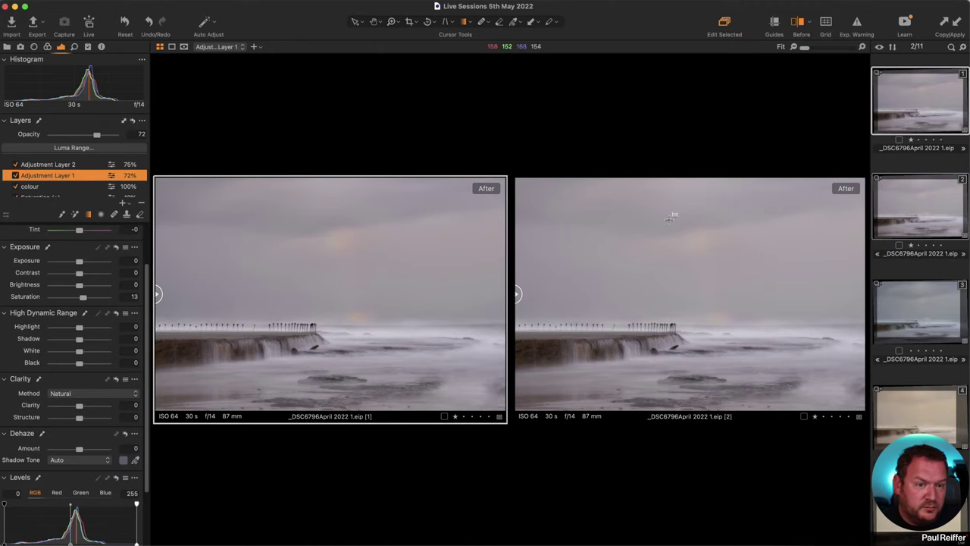
left_click(899, 97)
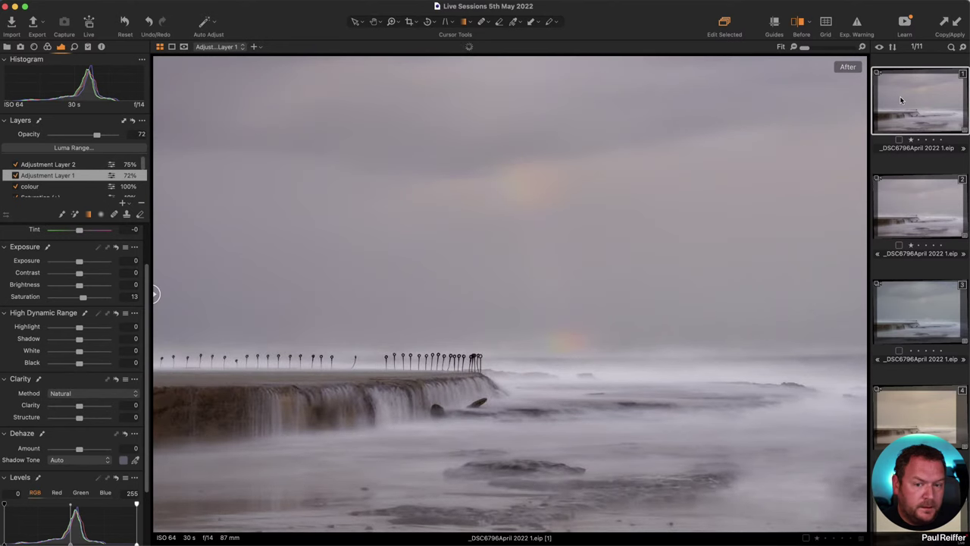